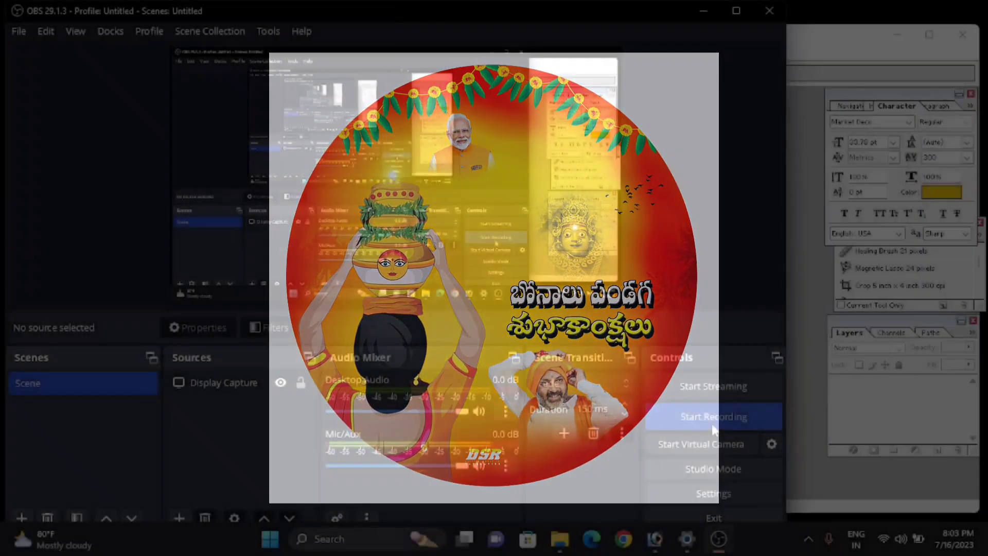
# Start a new blank Photoshop document, which defaults to 512 × 512 px at 600 resolution.
pyautogui.hotkey('ctrl', 'n')
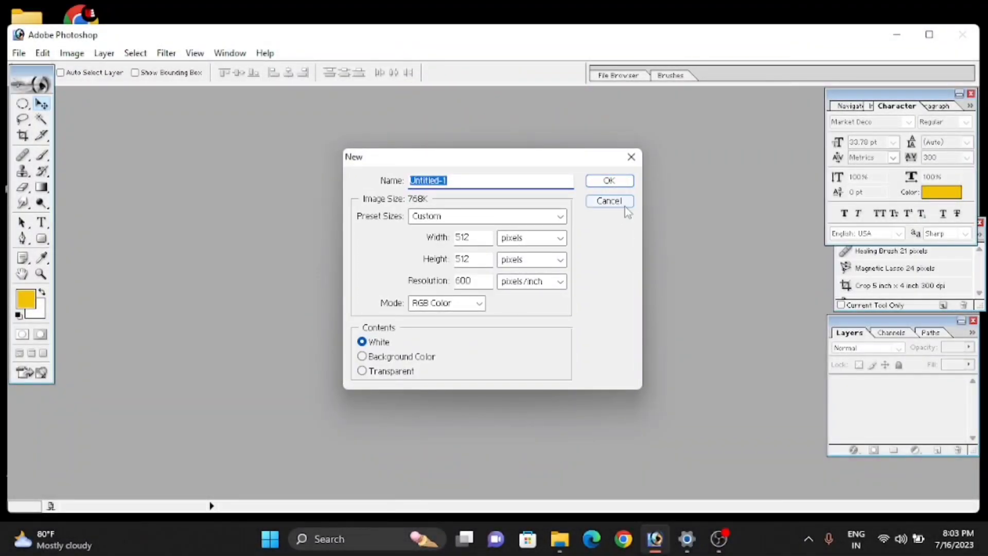
# Create a 10 × 10 inch document at 200 resolution.
pyautogui.click(486, 238)
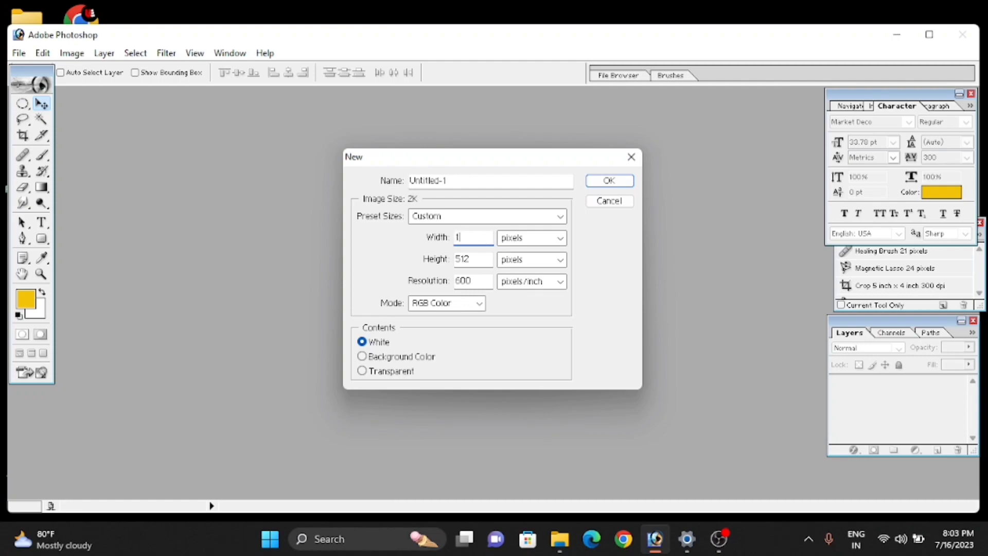
pyautogui.write('0')
pyautogui.click(553, 240)
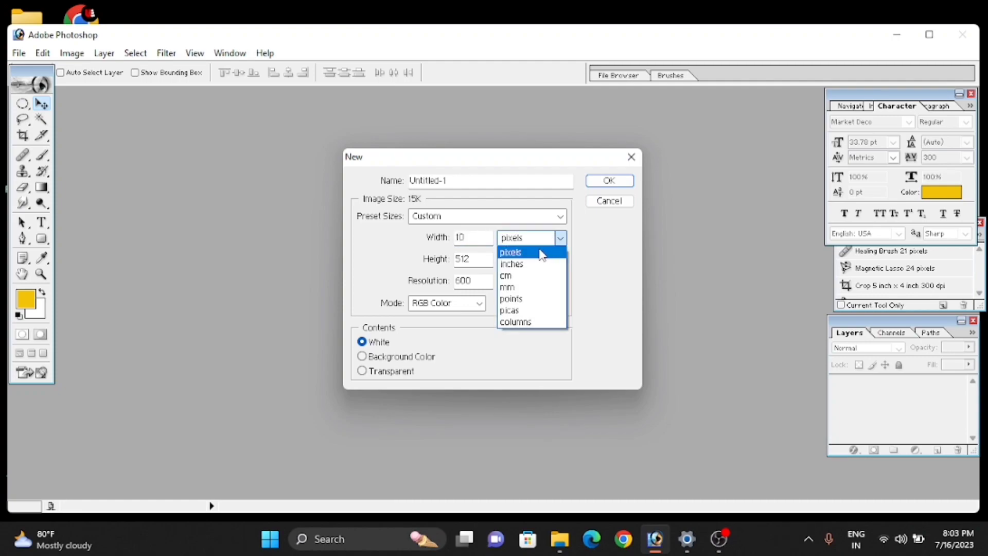
pyautogui.click(521, 266)
pyautogui.click(476, 257)
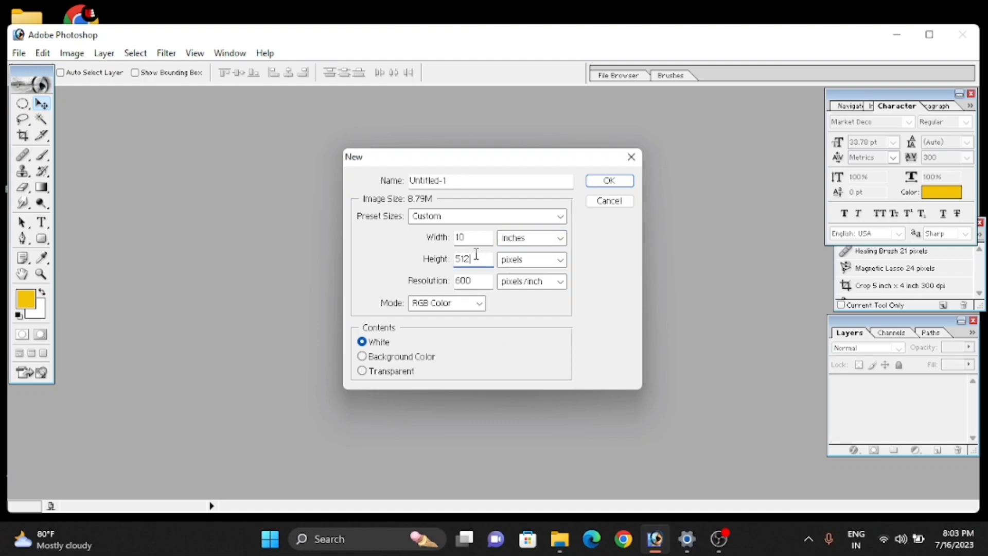
pyautogui.write('10')
pyautogui.click(558, 261)
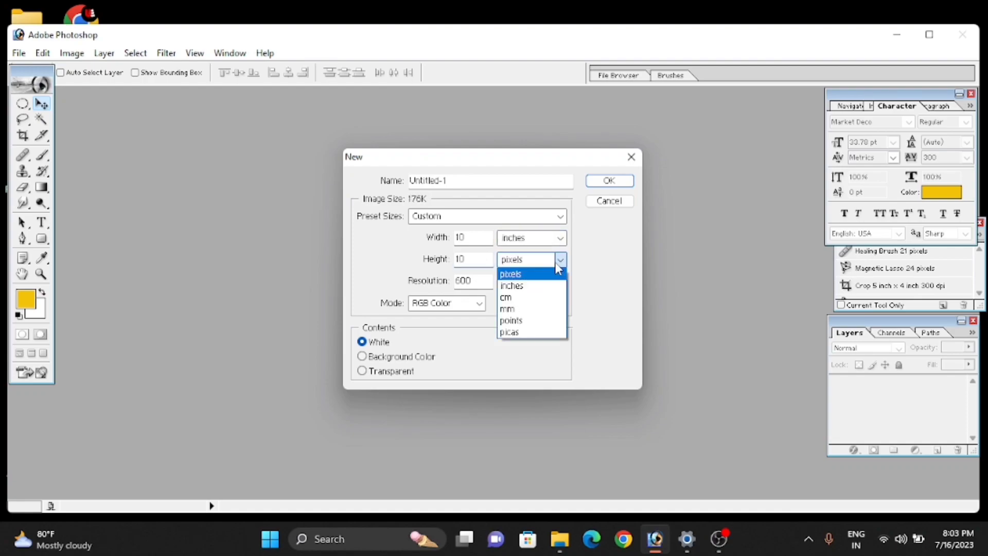
pyautogui.click(512, 285)
pyautogui.click(461, 281)
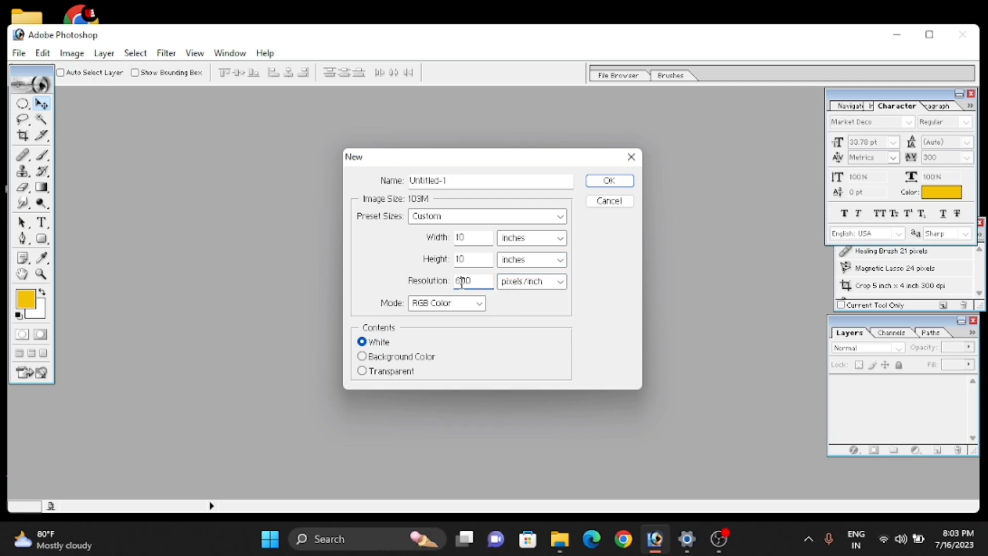
pyautogui.press('BackSpace')
pyautogui.write('3')
pyautogui.press('BackSpace')
pyautogui.press('Return')
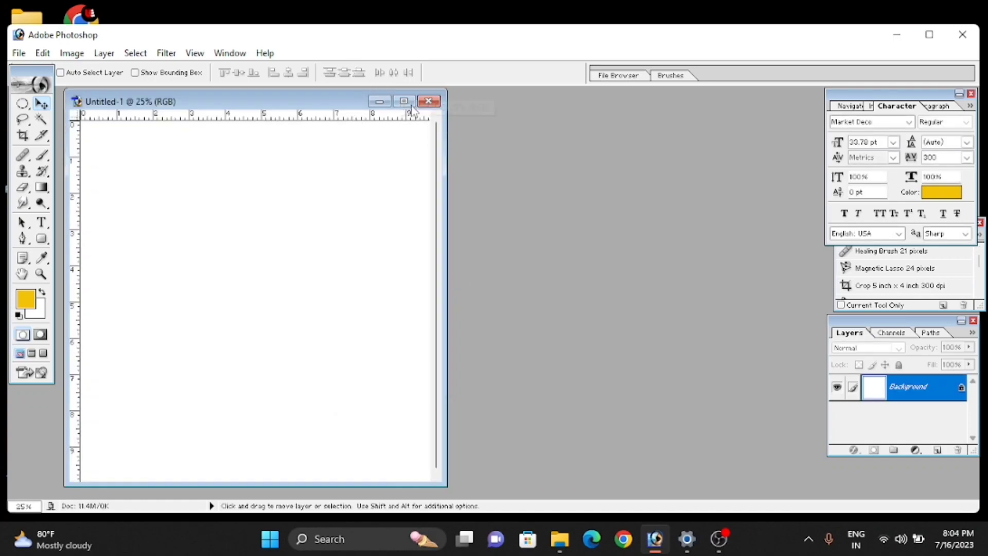
# Fit the canvas on screen and draw a large circular selection near the centre.
pyautogui.click(411, 104)
pyautogui.hotkey('ctrl', '0')
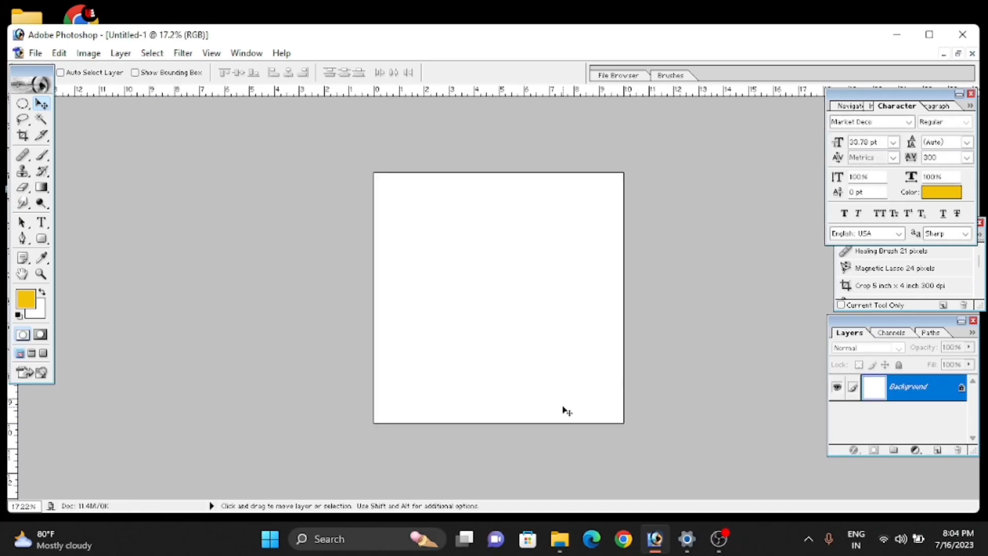
pyautogui.scroll(1, 532, 378)
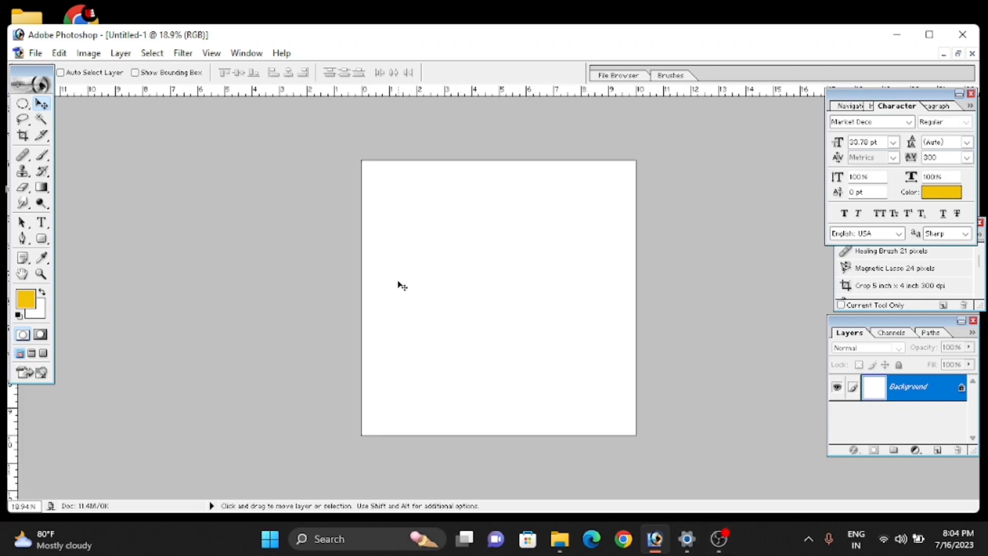
pyautogui.click(22, 106)
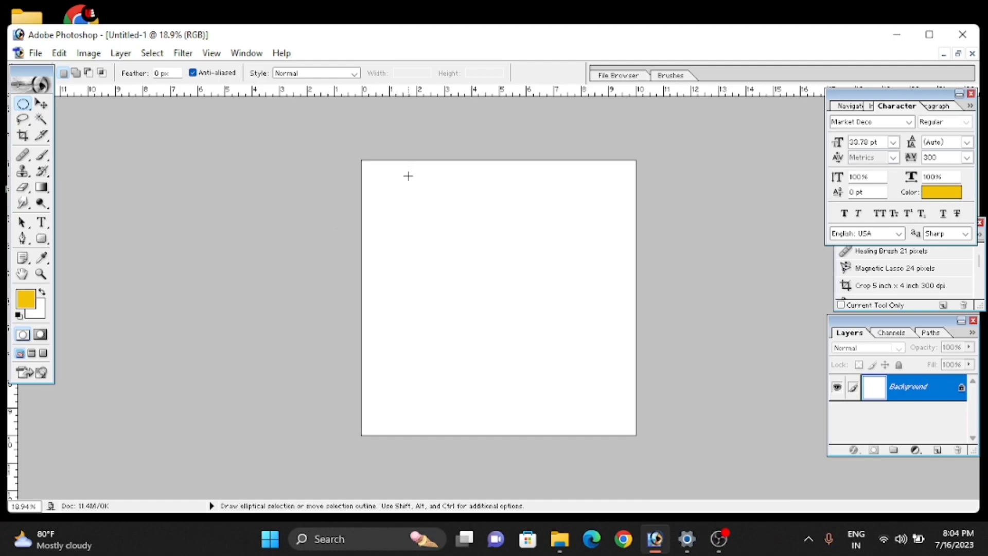
pyautogui.moveTo(393, 173)
pyautogui.mouseDown()
pyautogui.moveTo(555, 314)
pyautogui.moveTo(628, 424)
pyautogui.moveTo(628, 383)
pyautogui.mouseUp()
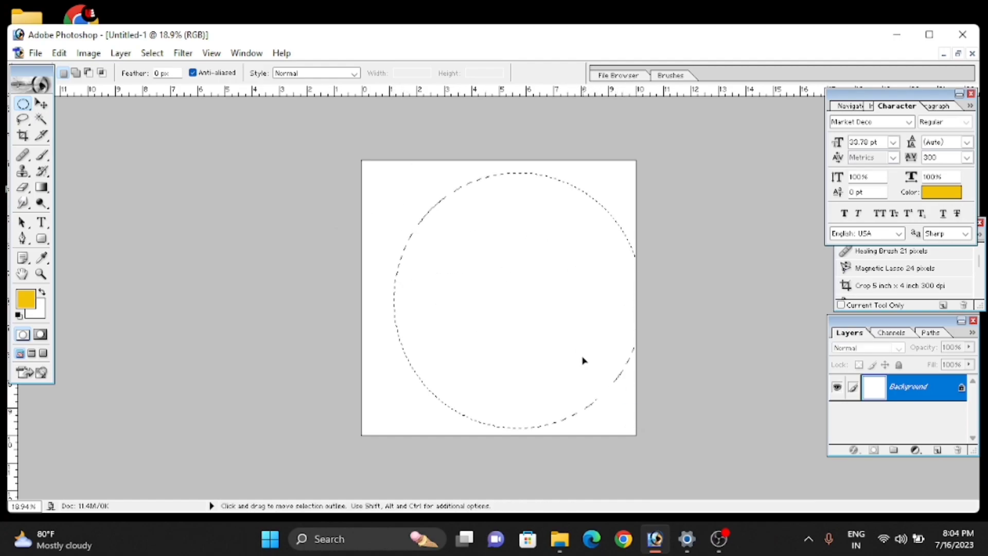
pyautogui.moveTo(572, 358); pyautogui.dragTo(558, 356)
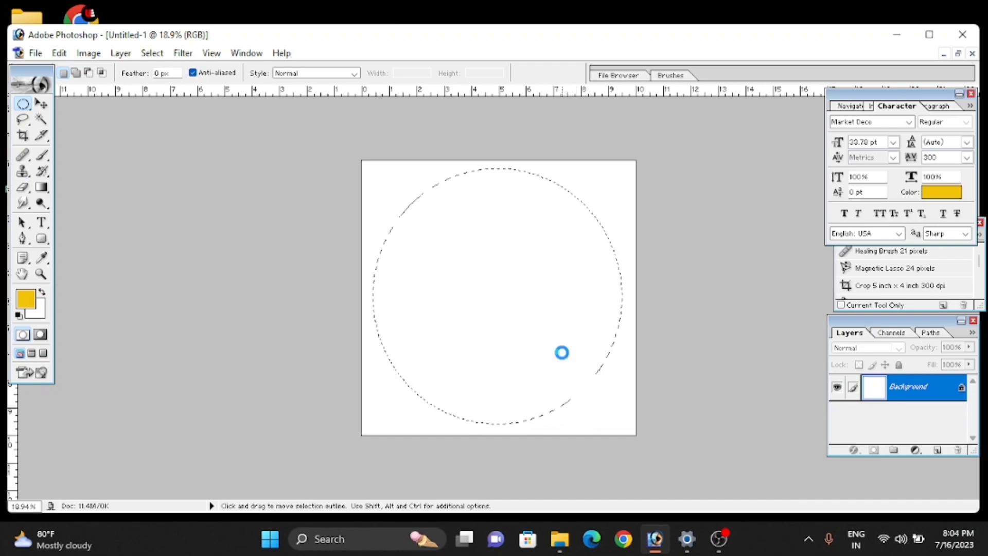
# Fill the circle selection with a yellow Solid Color fill layer.
pyautogui.click(915, 450)
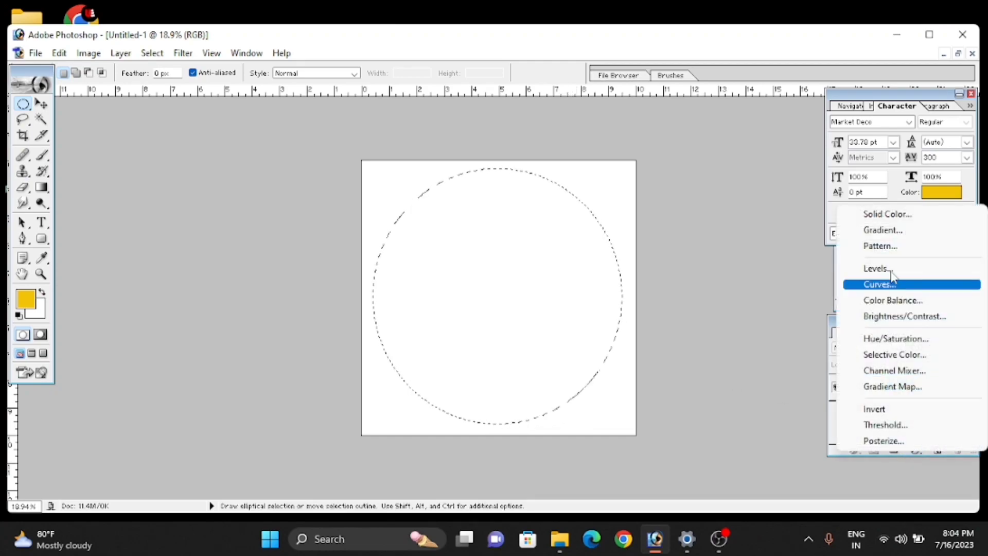
pyautogui.click(887, 214)
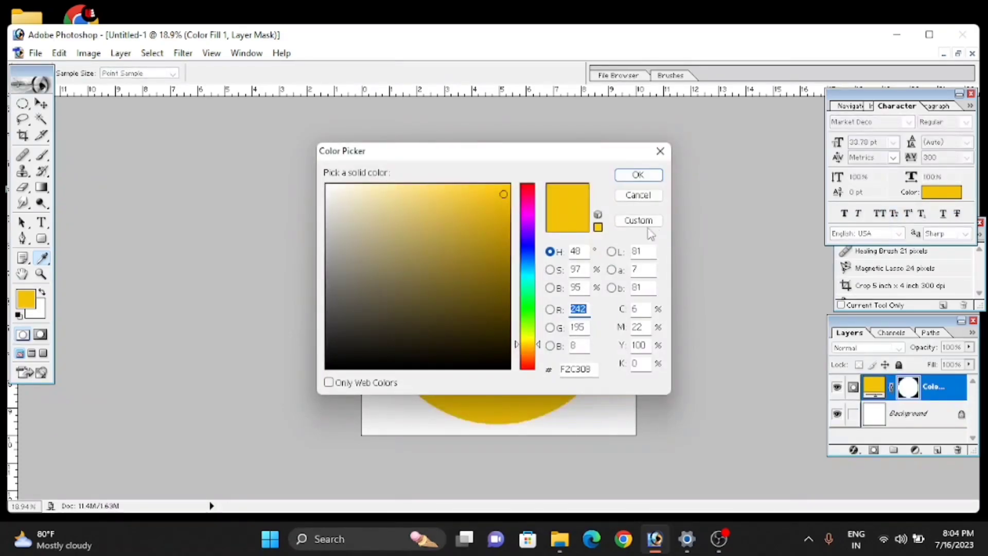
pyautogui.click(508, 190)
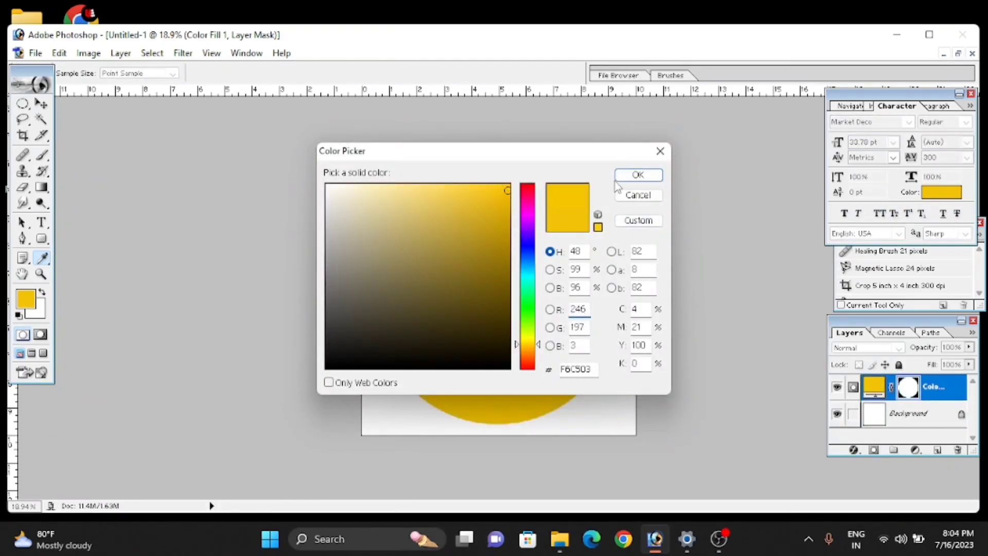
pyautogui.click(639, 196)
pyautogui.click(47, 105)
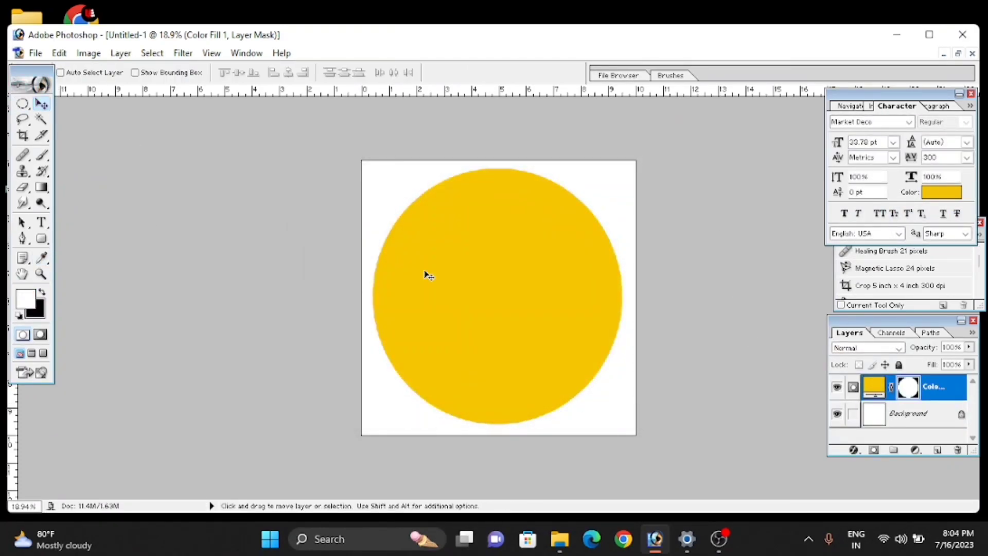
# Open the orange watercolour image '2 (4)' from the background images folder on C:.
pyautogui.hotkey('ctrl', 'o')
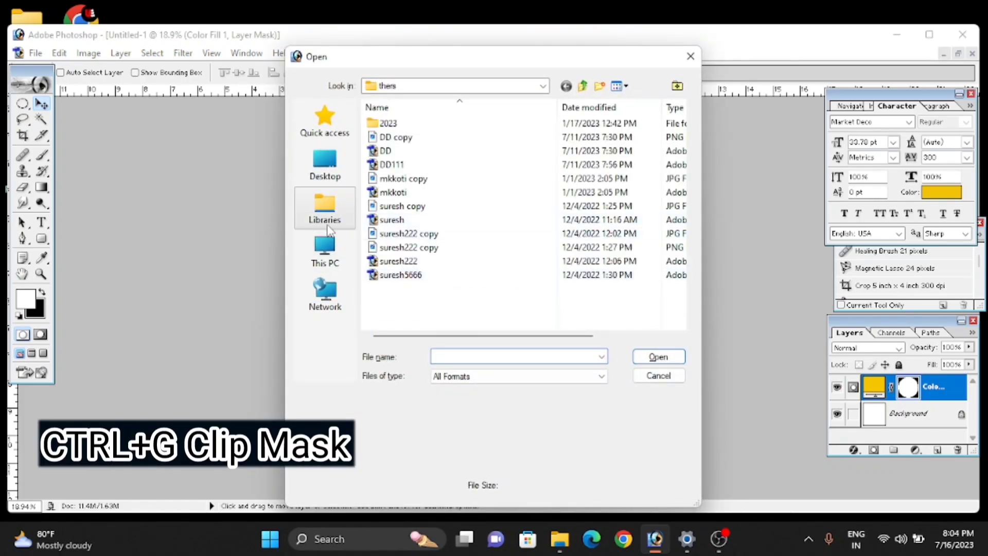
pyautogui.click(338, 248)
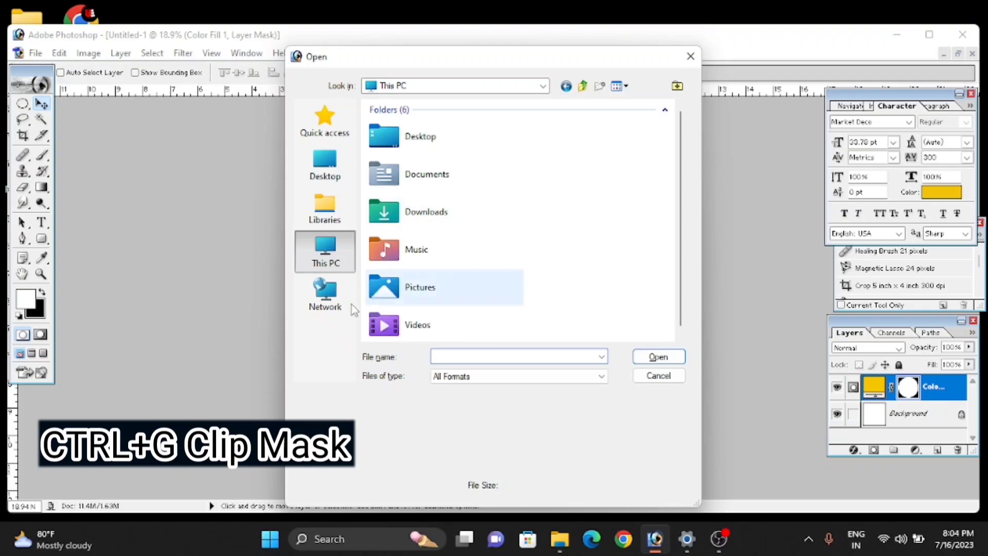
pyautogui.scroll(-2, 440, 291)
pyautogui.click(443, 322)
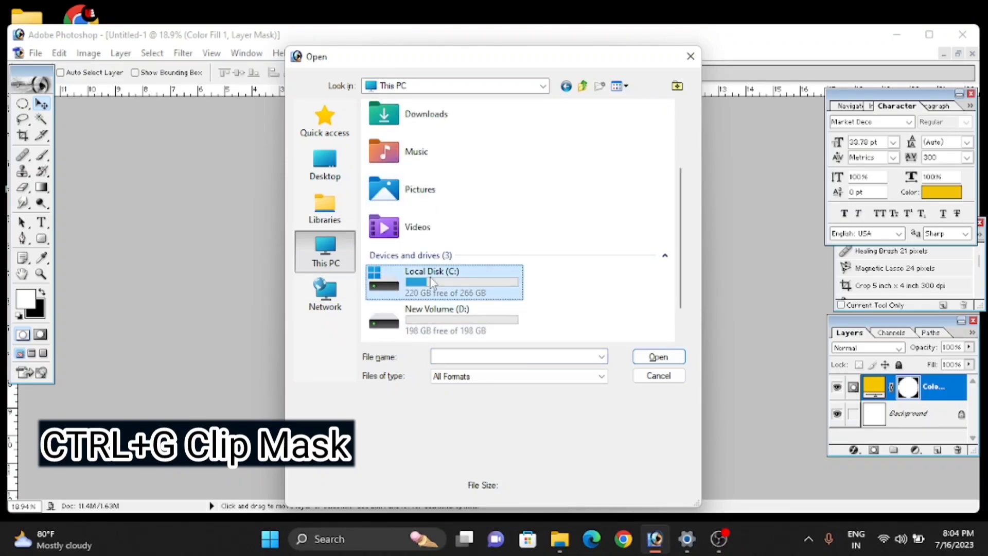
pyautogui.doubleClick(433, 283)
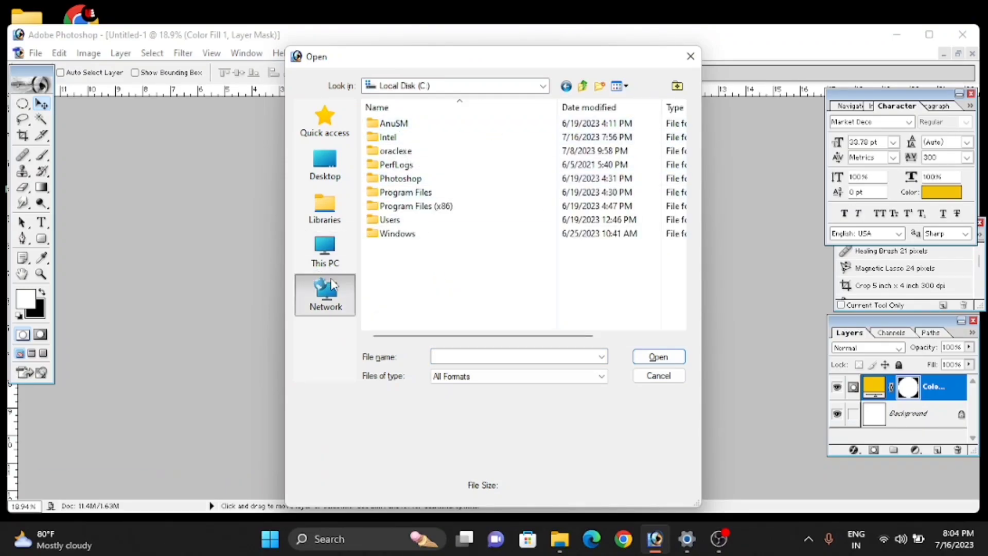
pyautogui.click(325, 290)
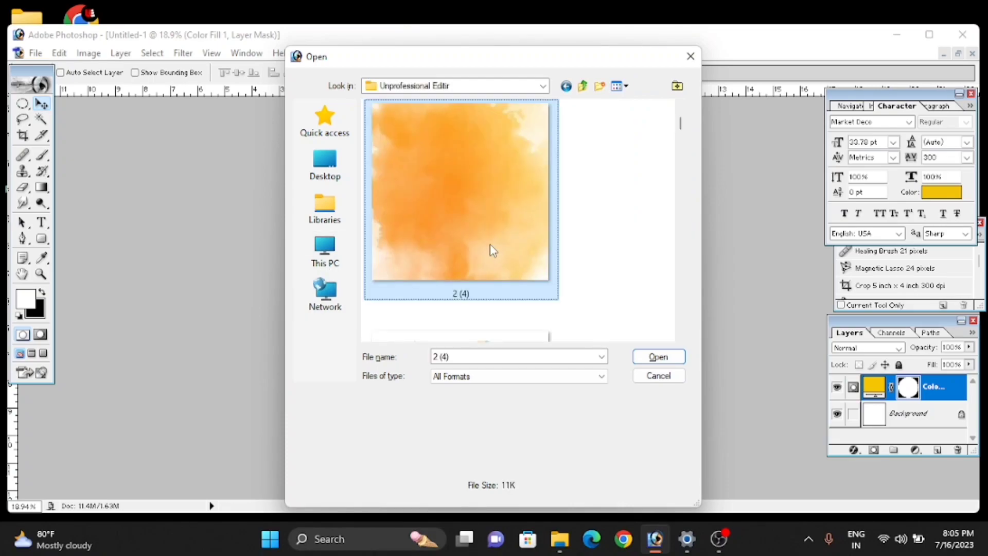
pyautogui.doubleClick(490, 245)
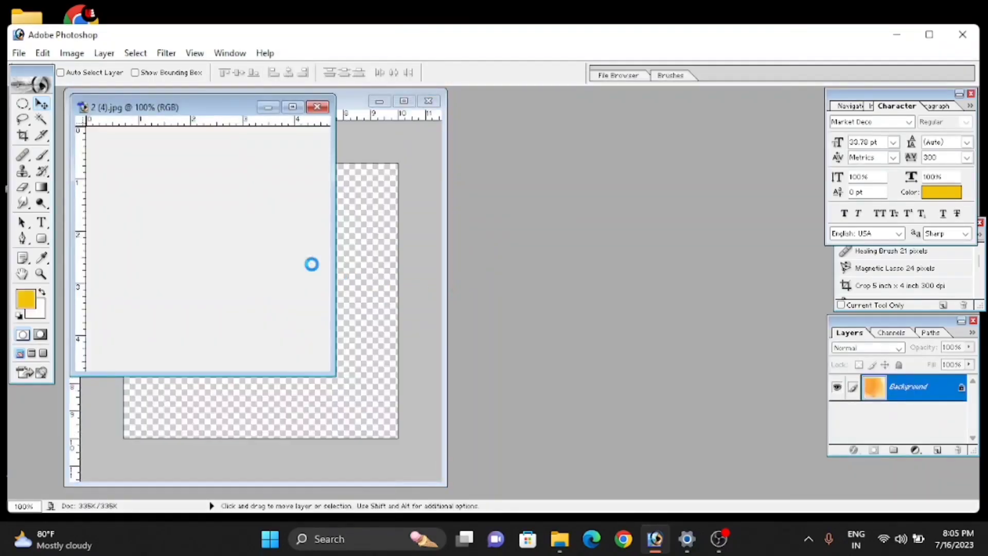
# Copy the watercolour image into the circle document and close its source window.
pyautogui.hotkey('ctrl', 'o')
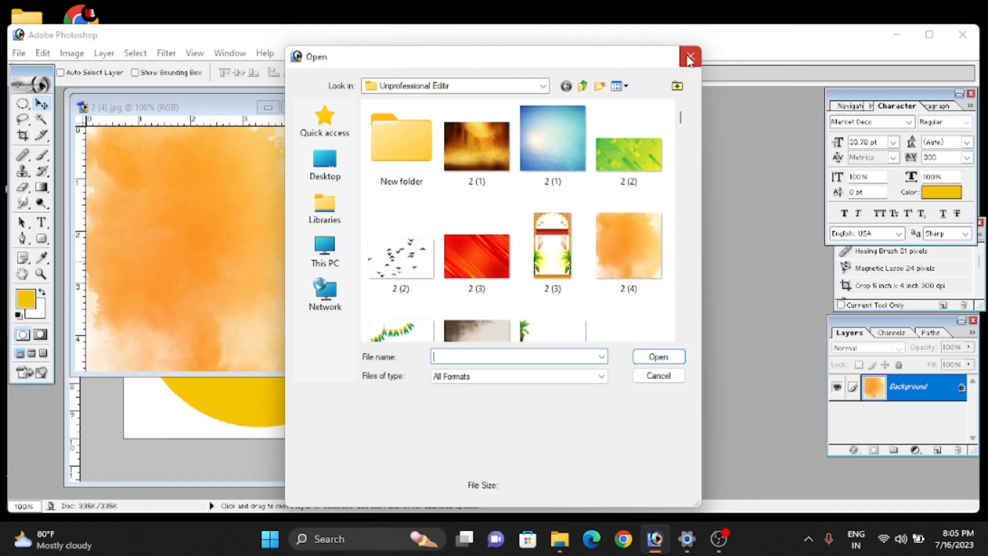
pyautogui.click(690, 59)
pyautogui.moveTo(256, 170); pyautogui.dragTo(359, 331)
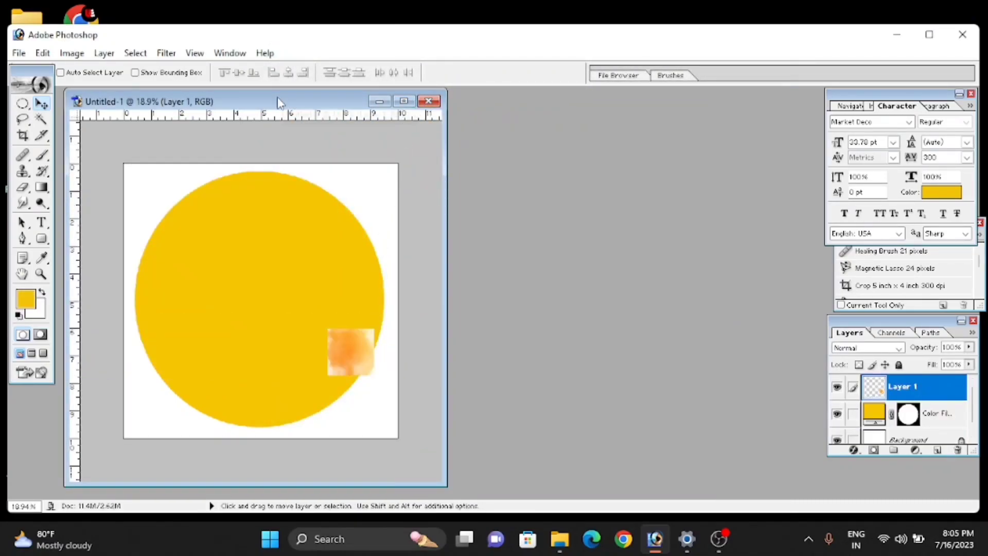
pyautogui.moveTo(278, 103); pyautogui.dragTo(376, 175)
pyautogui.click(314, 124)
pyautogui.click(316, 103)
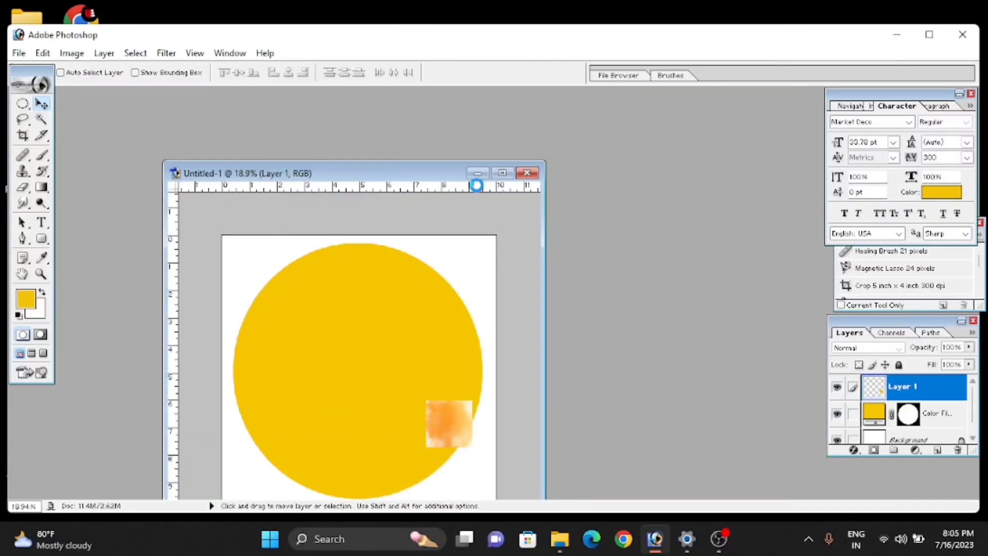
pyautogui.click(502, 173)
# Scale the orange texture over the canvas and clip it inside the circle.
pyautogui.moveTo(564, 371); pyautogui.dragTo(406, 243)
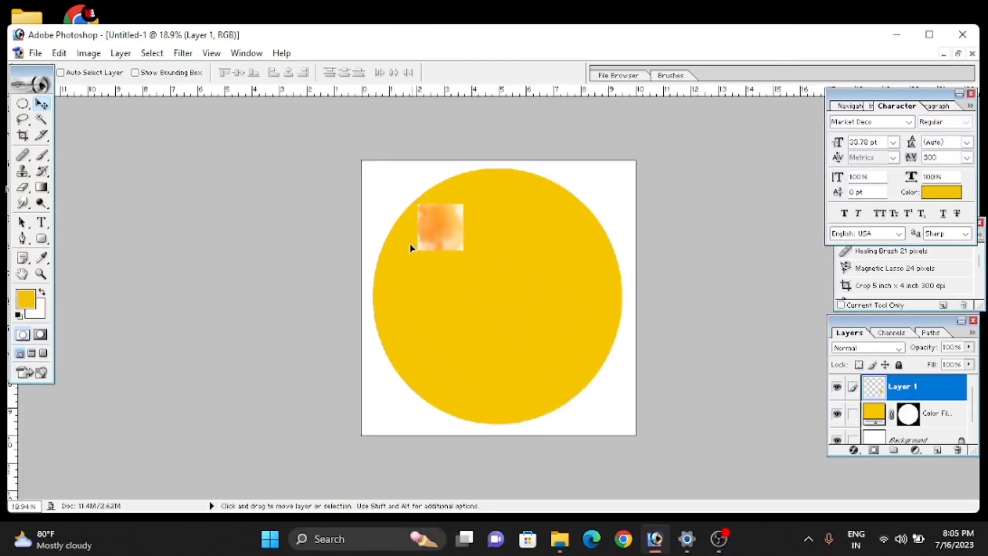
pyautogui.hotkey('ctrl', 't')
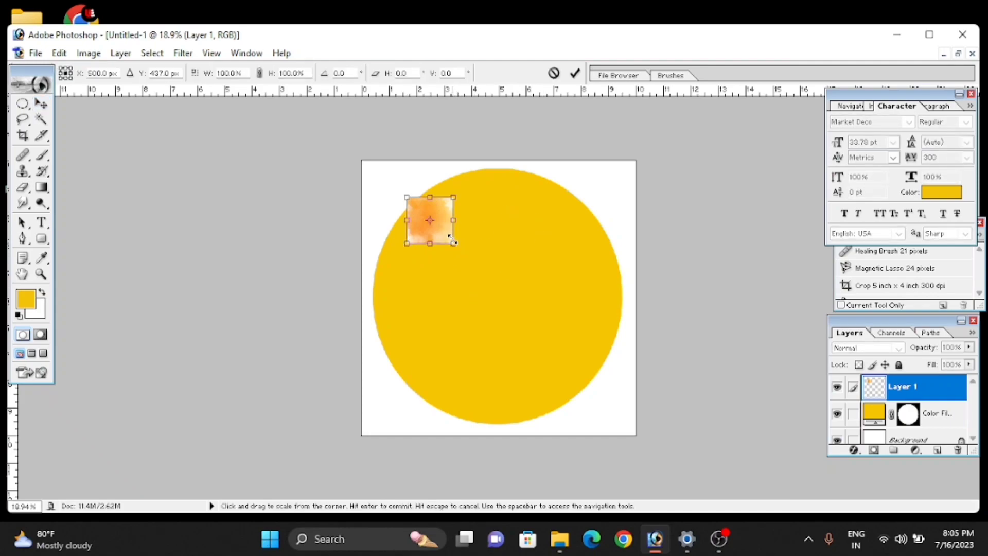
pyautogui.moveTo(452, 243); pyautogui.dragTo(722, 466)
pyautogui.moveTo(514, 360); pyautogui.dragTo(483, 330)
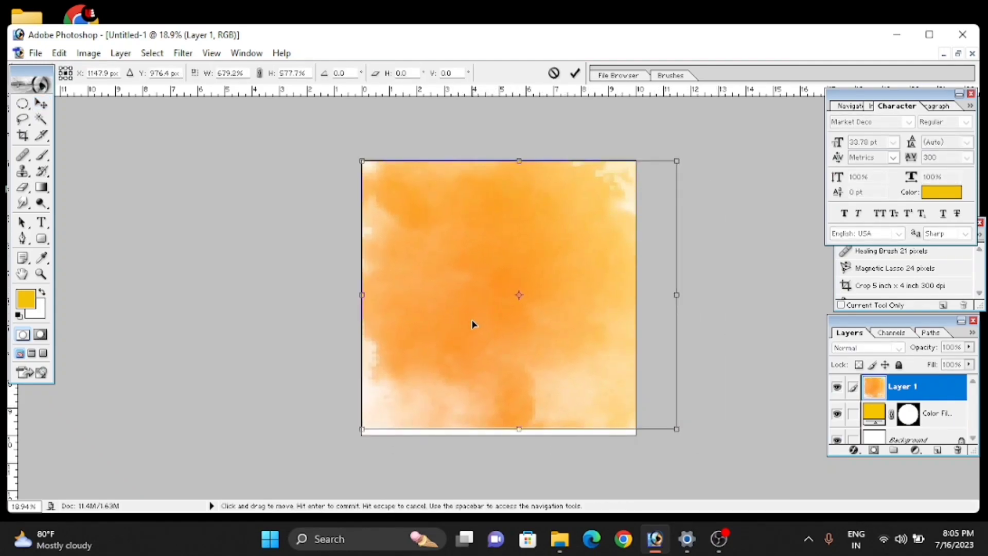
pyautogui.press('Return')
pyautogui.hotkey('ctrl', 'g')
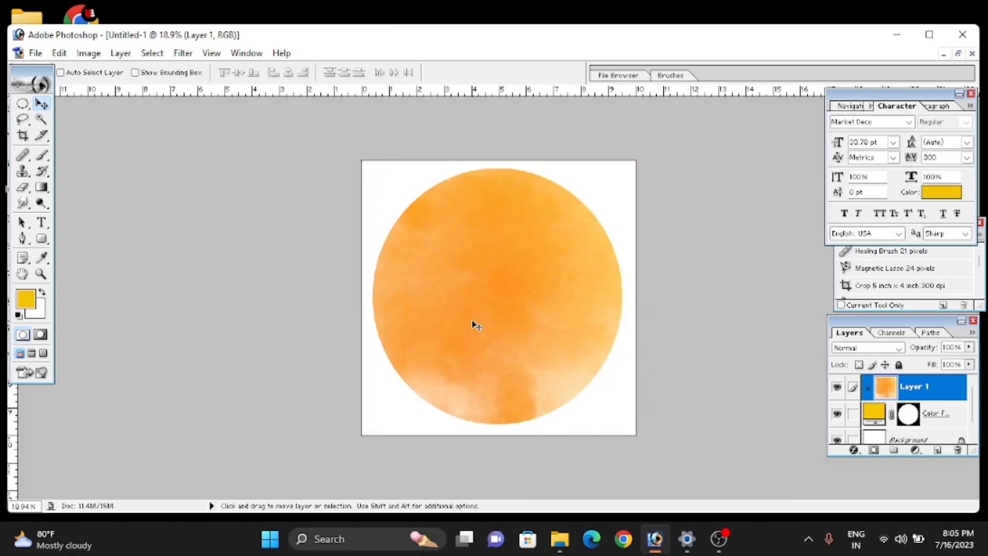
pyautogui.hotkey('ctrl', 'o')
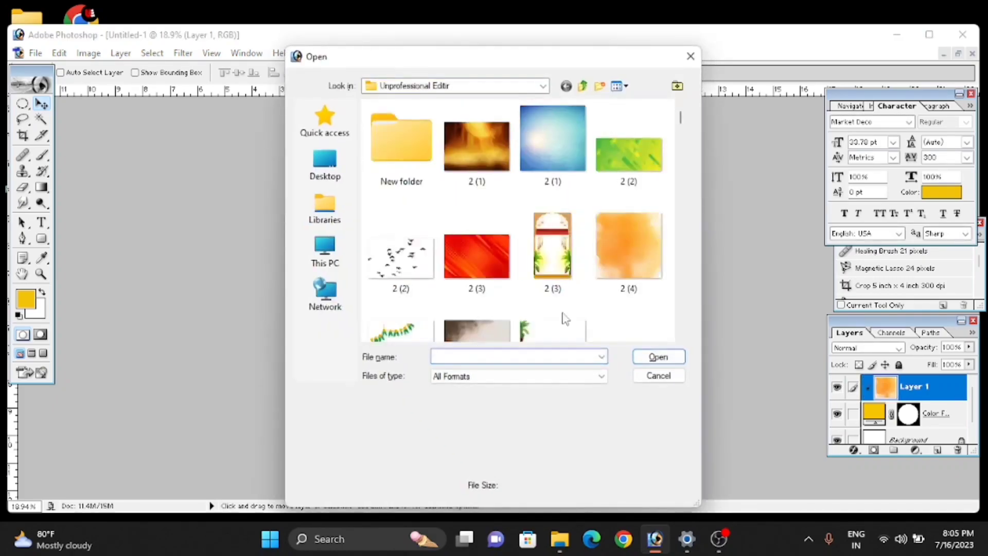
# Open the red halftone image '2 (3).jpg' and copy it into the greeting document.
pyautogui.click(471, 248)
pyautogui.doubleClick(471, 249)
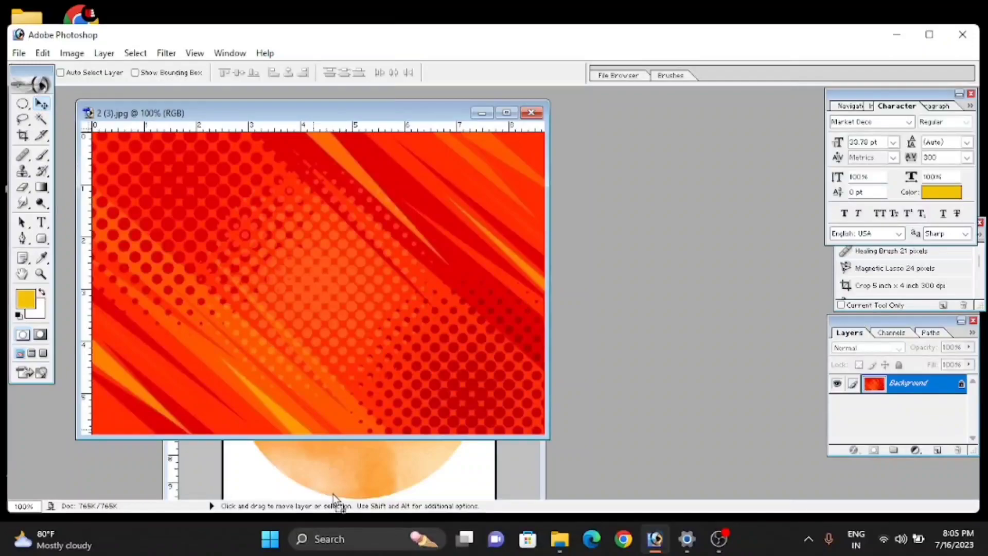
pyautogui.moveTo(267, 351); pyautogui.dragTo(335, 489)
pyautogui.click(507, 113)
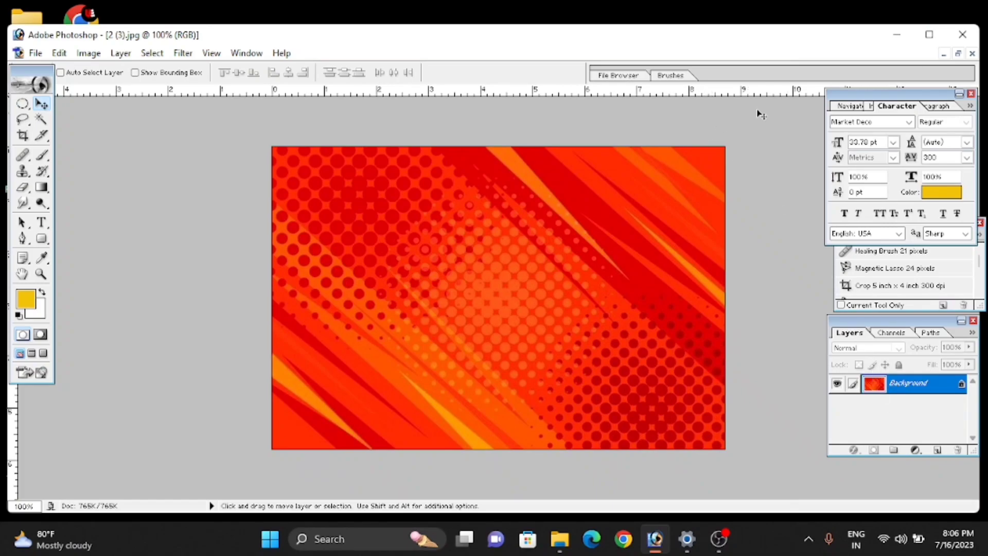
pyautogui.click(957, 53)
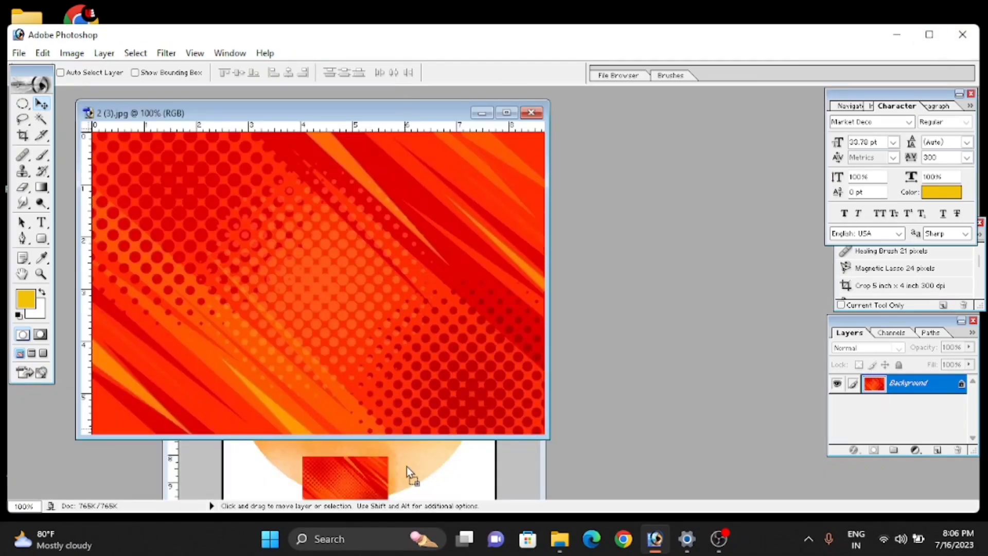
pyautogui.moveTo(395, 390); pyautogui.dragTo(523, 81)
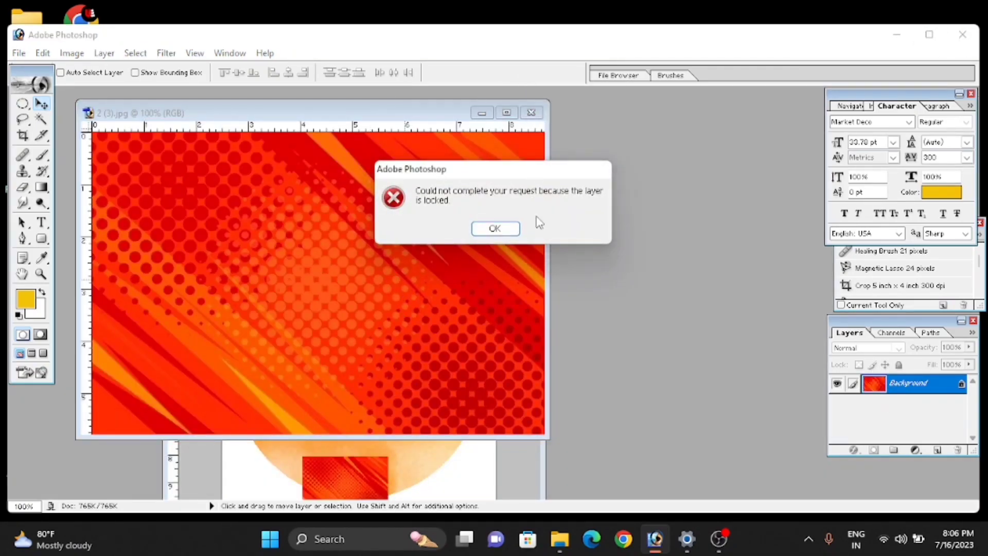
pyautogui.click(495, 228)
pyautogui.click(531, 112)
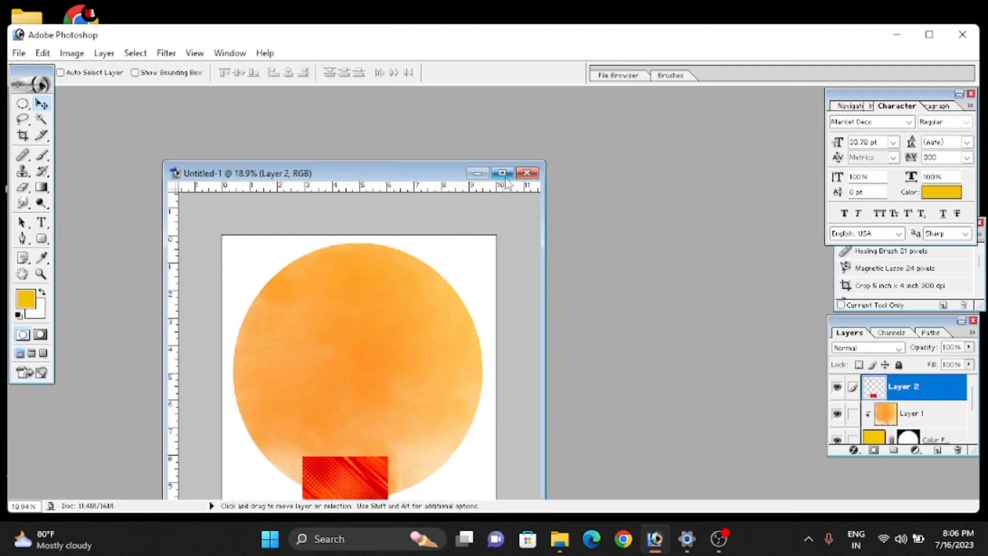
pyautogui.click(502, 173)
# Clip the red halftone layer to the circle and enlarge it to cover it.
pyautogui.hotkey('ctrl', 'g')
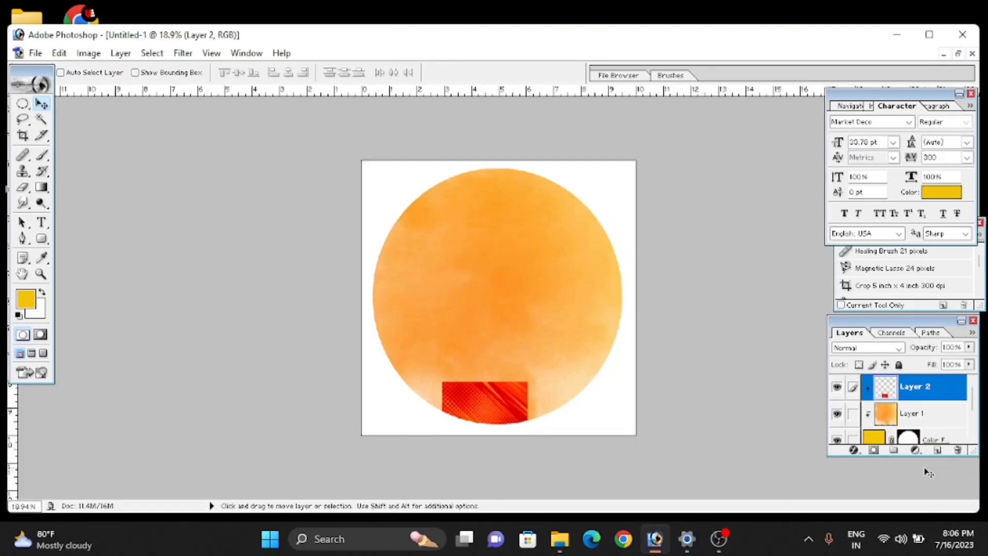
pyautogui.hotkey('ctrl', 't')
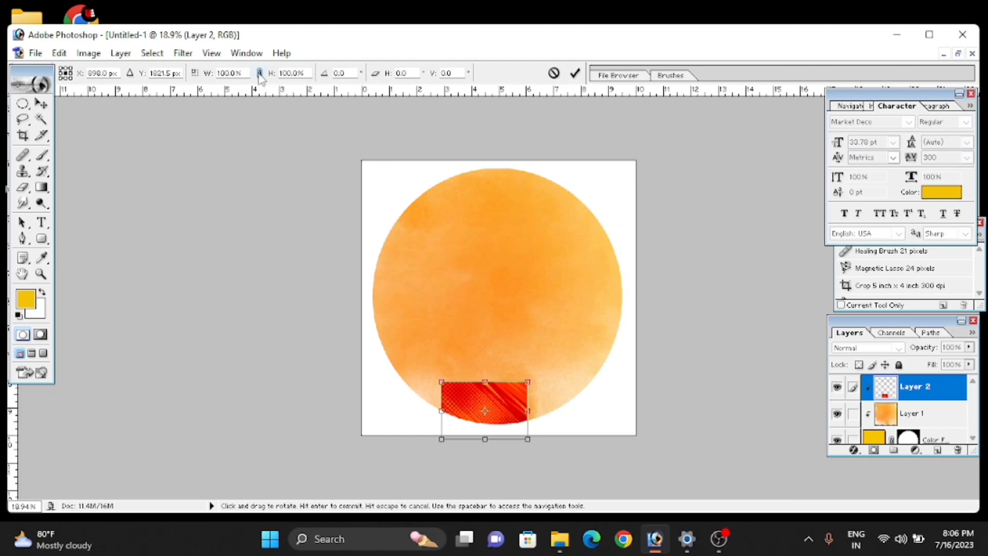
pyautogui.moveTo(527, 381); pyautogui.dragTo(768, 222)
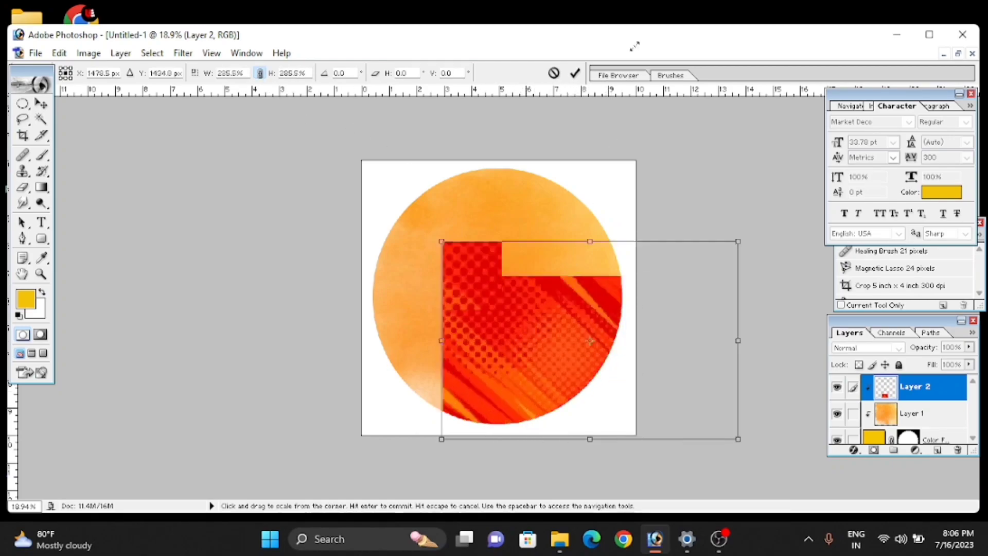
pyautogui.moveTo(583, 307); pyautogui.dragTo(482, 246)
pyautogui.moveTo(504, 376); pyautogui.dragTo(517, 429)
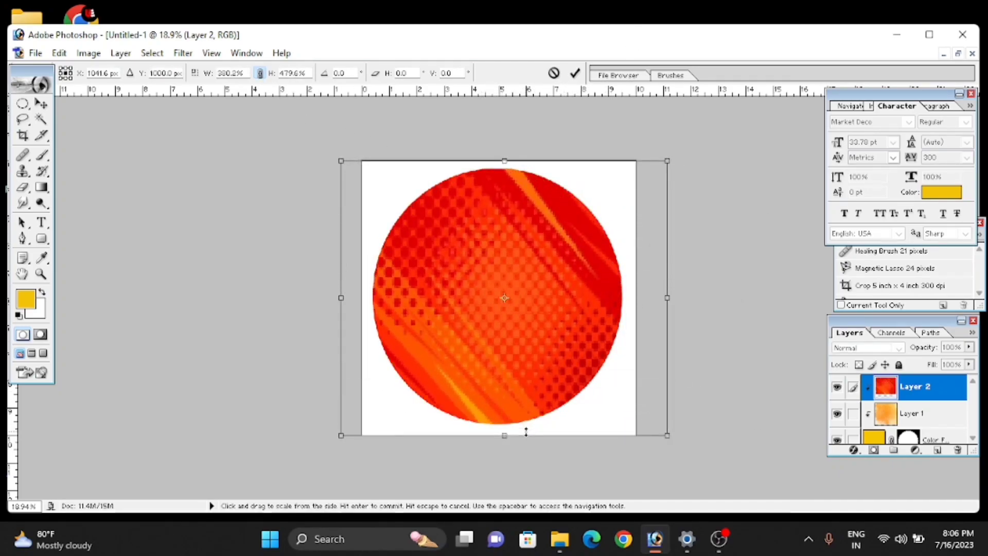
pyautogui.press('Return')
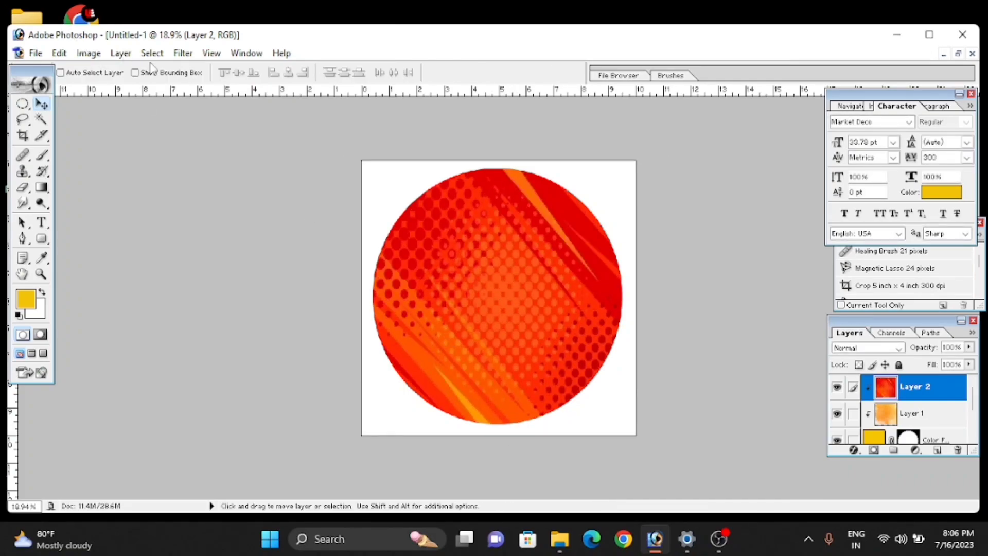
# Gaussian-blur the red layer at radius 46.7 and set its blend mode to Hard Light.
pyautogui.click(182, 53)
pyautogui.moveTo(263, 162)
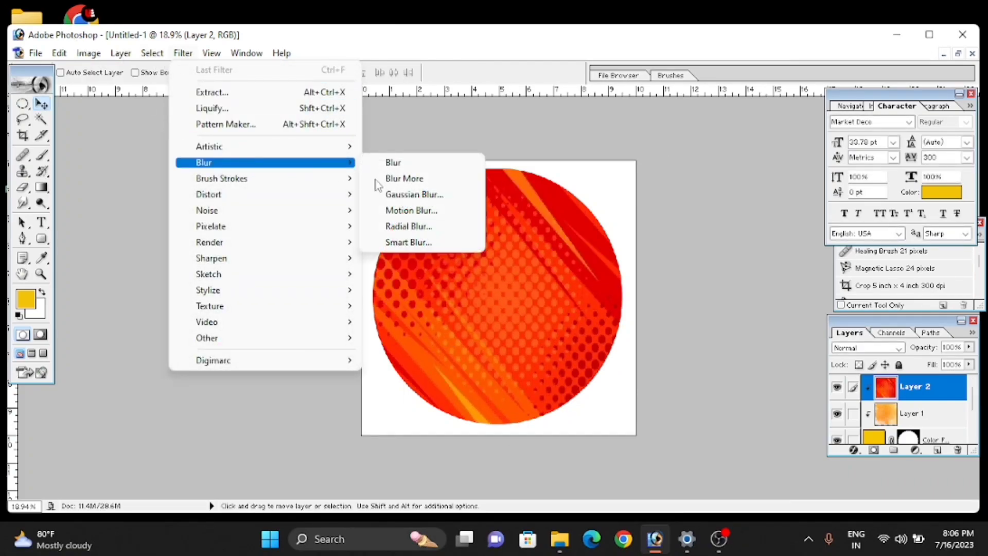
pyautogui.click(412, 194)
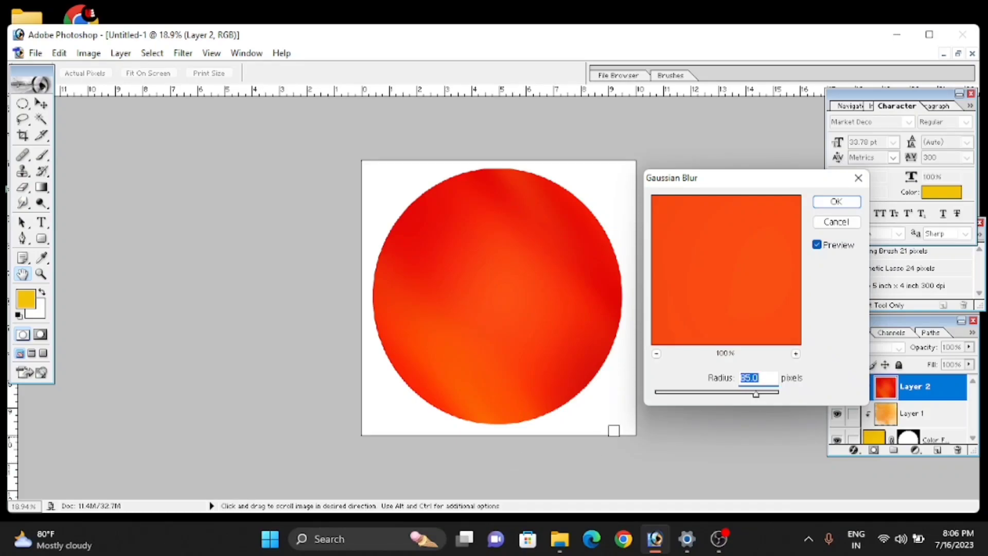
pyautogui.click(730, 392)
pyautogui.click(840, 204)
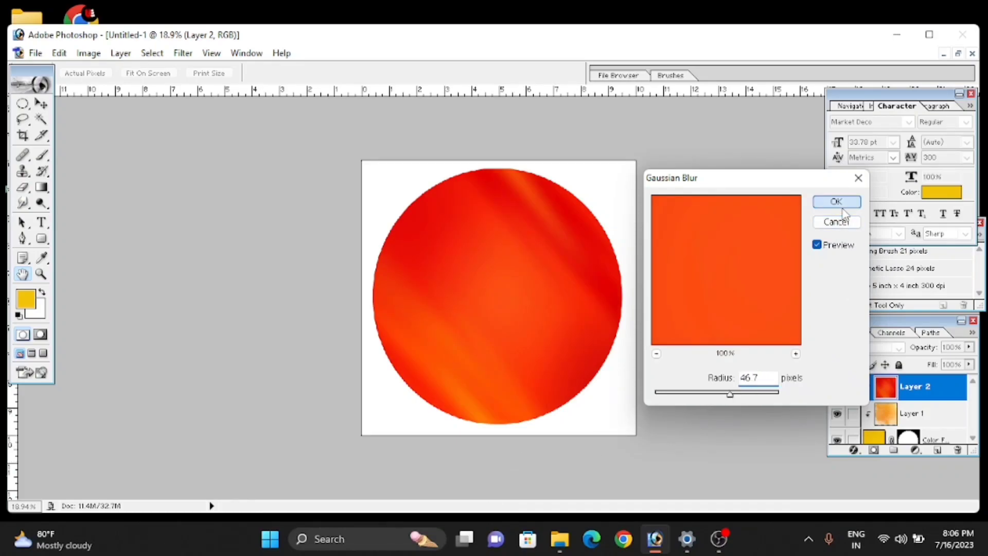
pyautogui.click(866, 349)
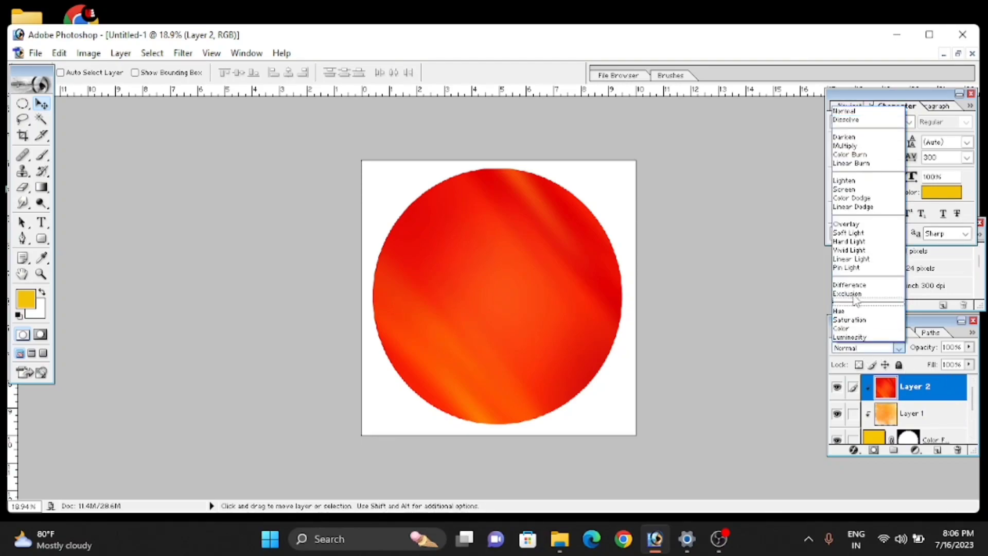
pyautogui.click(856, 240)
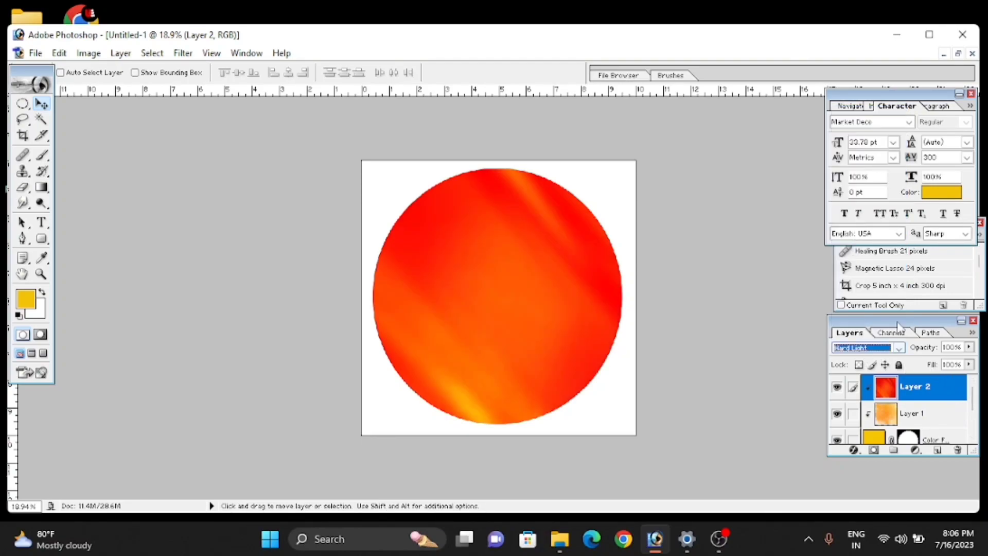
# Apply a light 3.8-radius Gaussian Blur to the orange texture layer.
pyautogui.click(896, 418)
pyautogui.click(183, 53)
pyautogui.moveTo(202, 162)
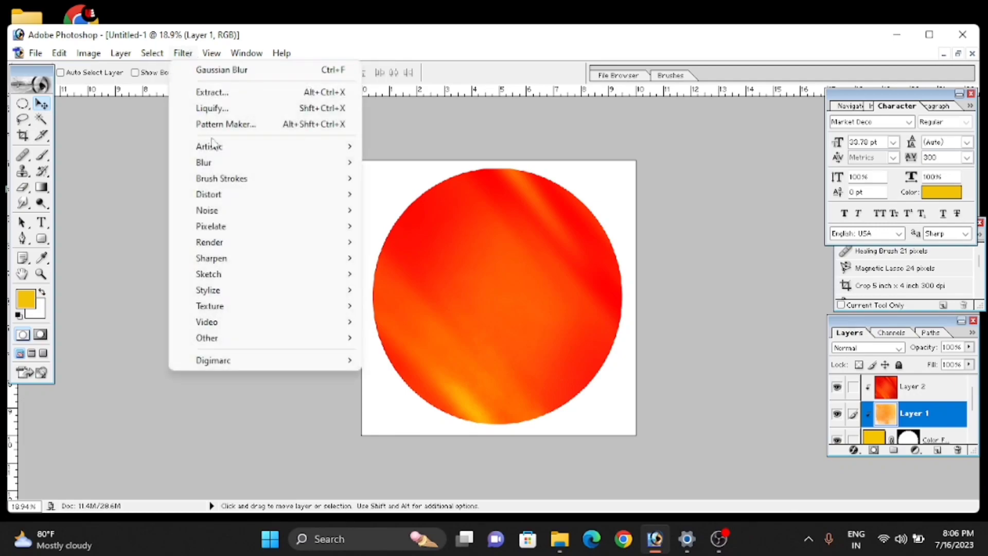
pyautogui.click(413, 194)
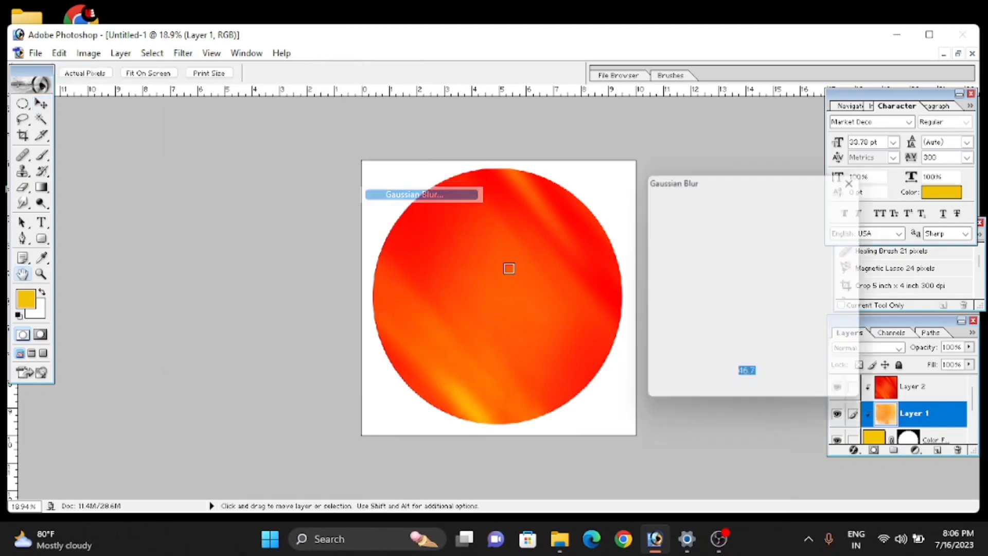
pyautogui.click(702, 393)
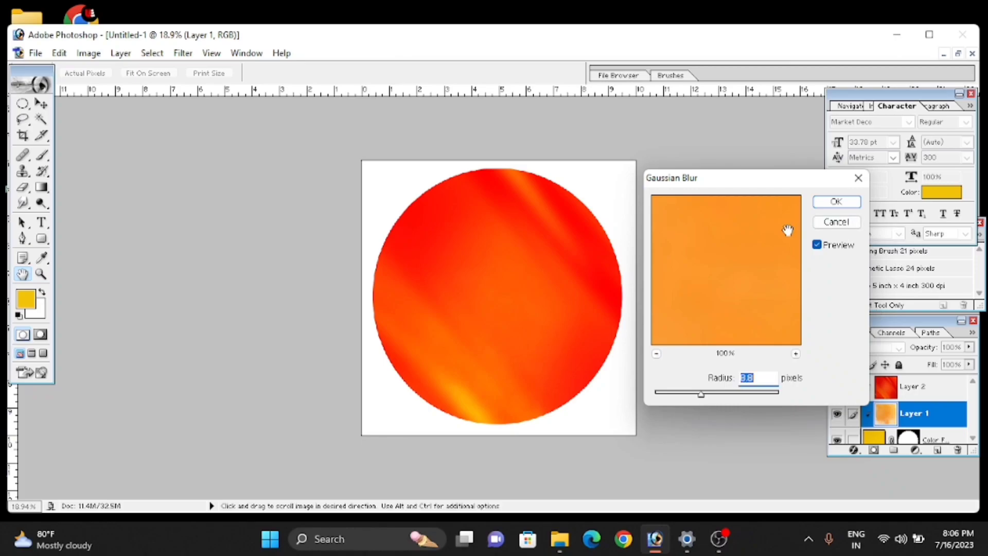
pyautogui.click(836, 201)
# Fit the mountain image over the canvas, clip it to the circle and blend it in Multiply.
pyautogui.moveTo(581, 367); pyautogui.dragTo(491, 320)
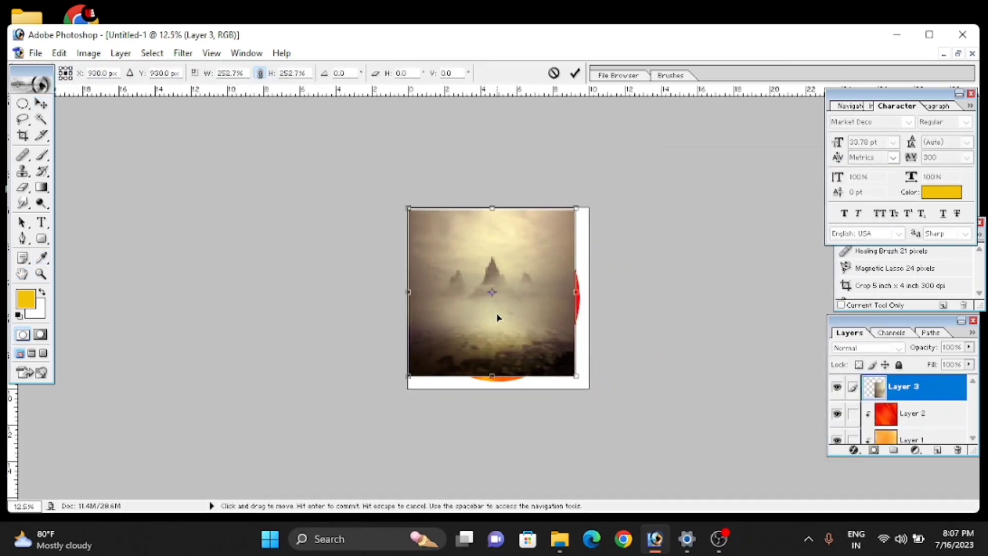
pyautogui.moveTo(575, 376); pyautogui.dragTo(590, 390)
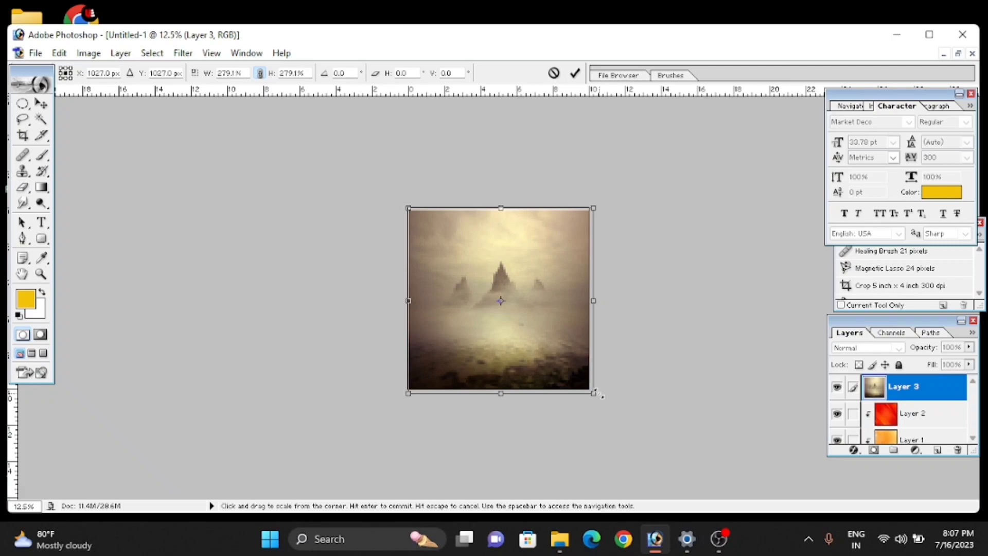
pyautogui.press('Return')
pyautogui.hotkey('ctrl', 'g')
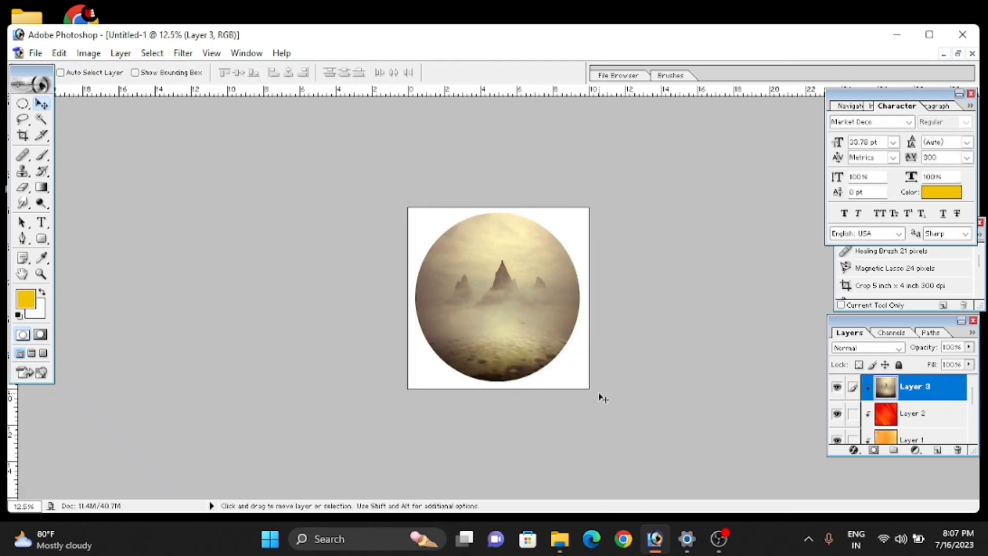
pyautogui.click(867, 347)
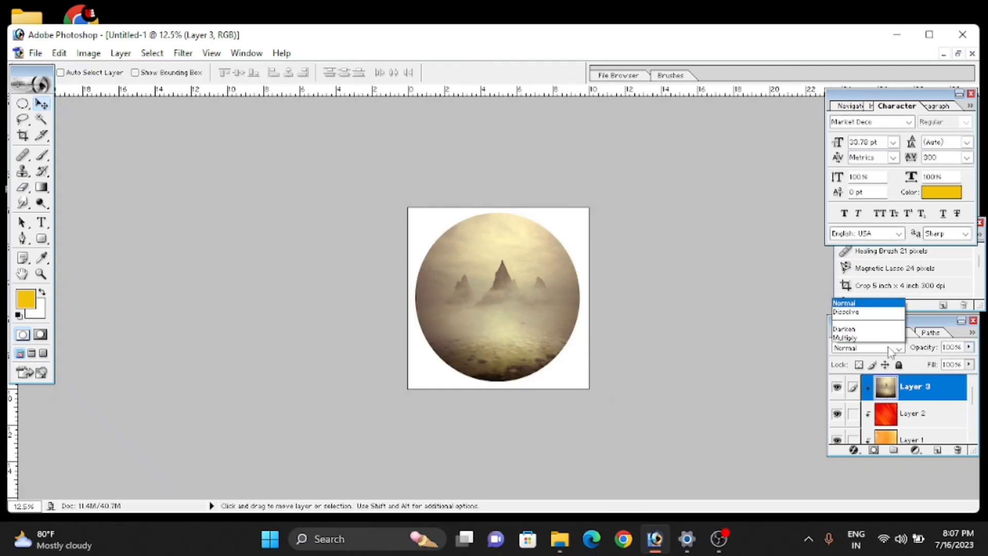
pyautogui.click(858, 227)
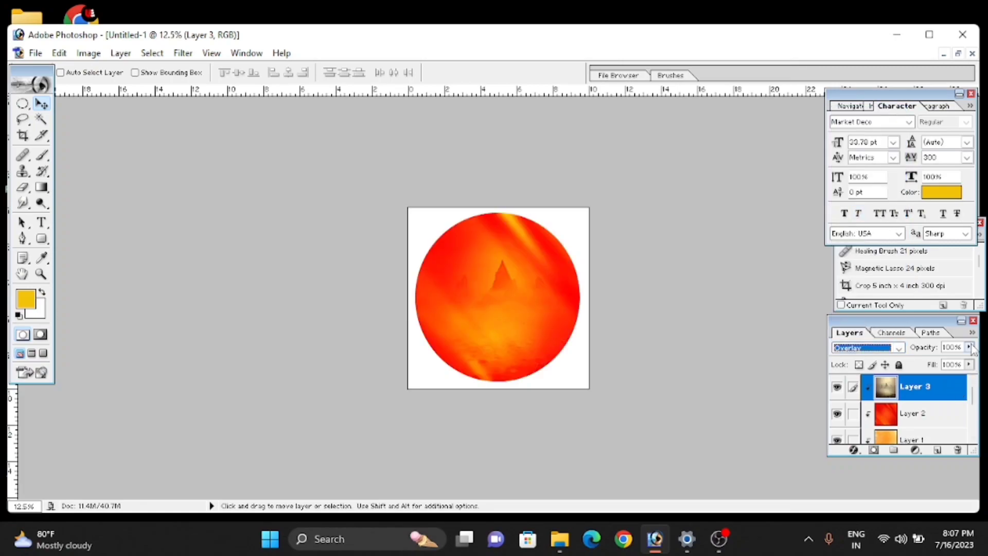
pyautogui.click(875, 348)
pyautogui.click(844, 146)
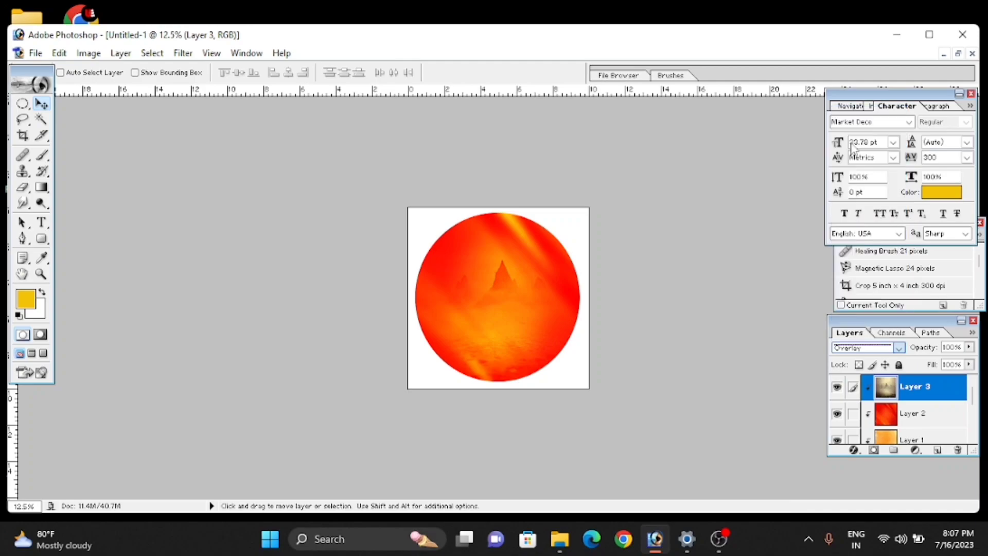
# Apply a heavy Gaussian Blur of about 38 radius to the mountain layer.
pyautogui.hotkey('ctrl', '+')
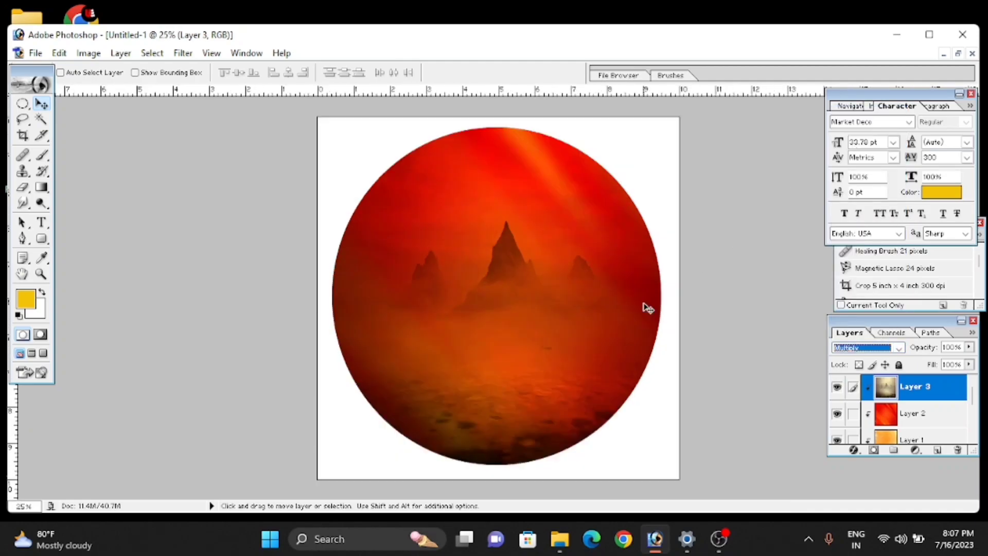
pyautogui.hotkey('ctrl', '+')
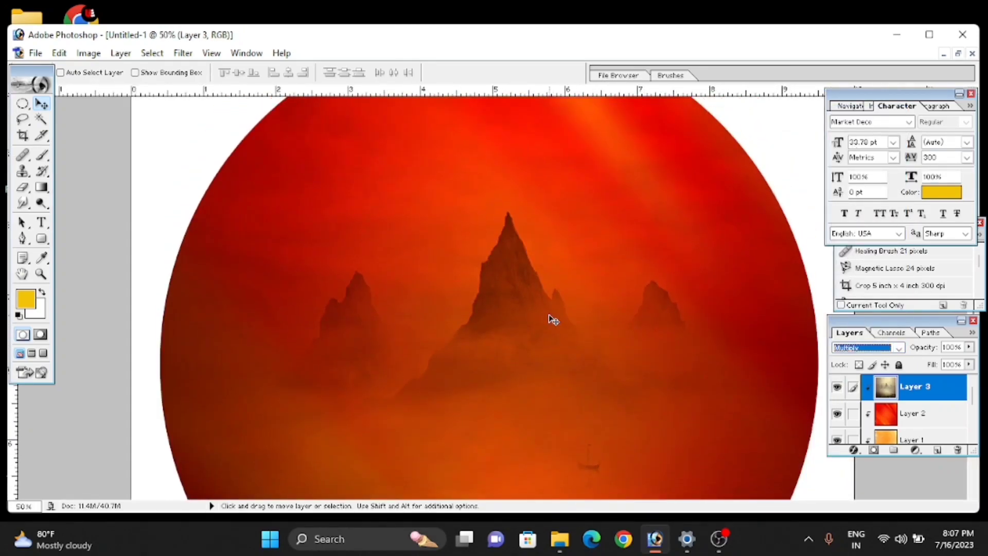
pyautogui.hotkey('ctrl', '-')
pyautogui.click(183, 53)
pyautogui.moveTo(262, 162)
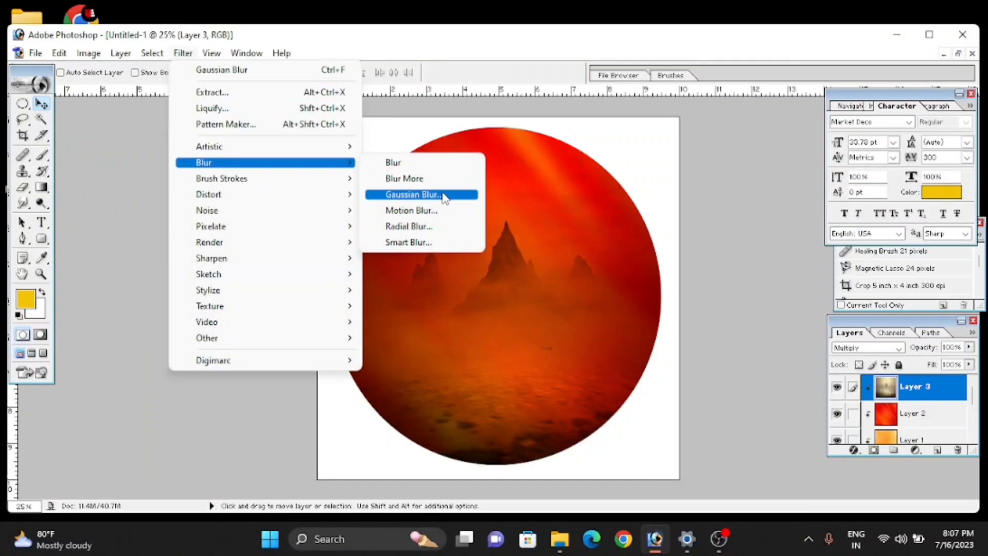
pyautogui.click(413, 194)
pyautogui.moveTo(739, 402); pyautogui.dragTo(724, 394)
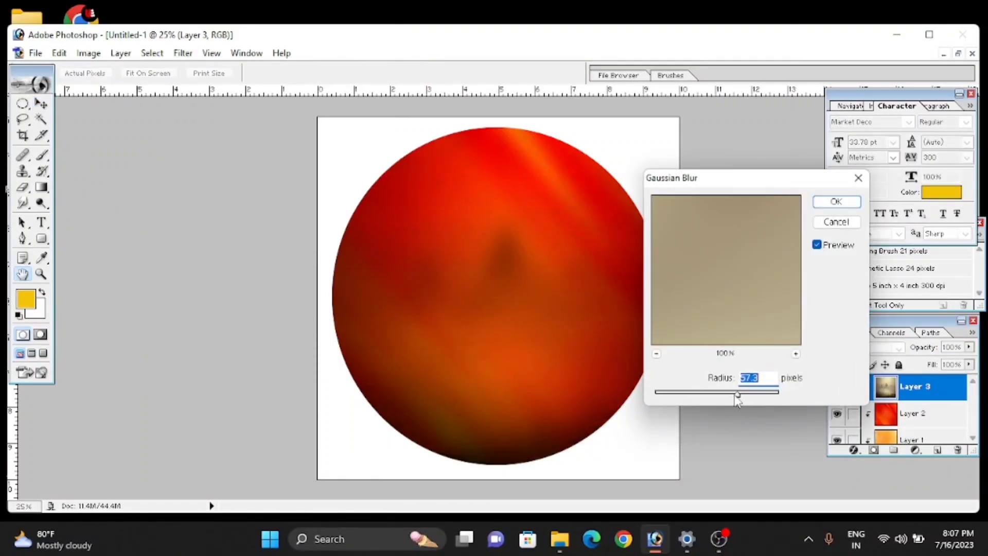
pyautogui.click(849, 206)
# Open '2 (2).png' and bring its bird flock into the circle document.
pyautogui.press('v')
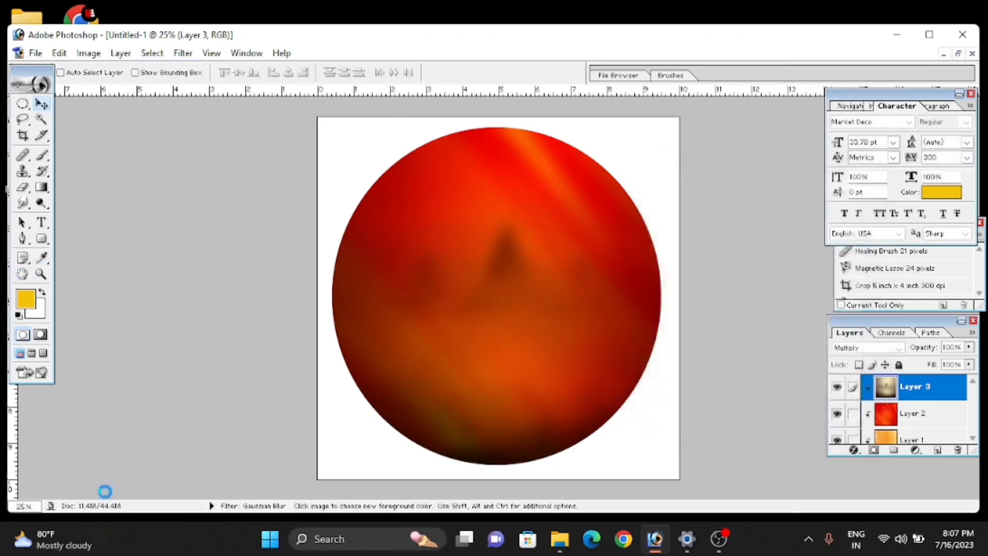
pyautogui.hotkey('ctrl', 'o')
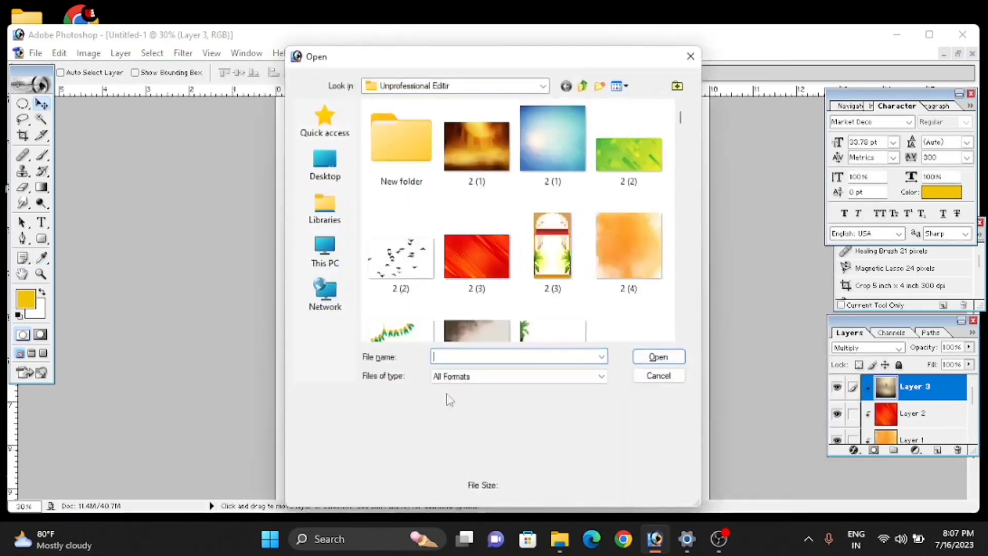
pyautogui.click(426, 262)
pyautogui.doubleClick(425, 262)
pyautogui.moveTo(390, 335); pyautogui.dragTo(400, 458)
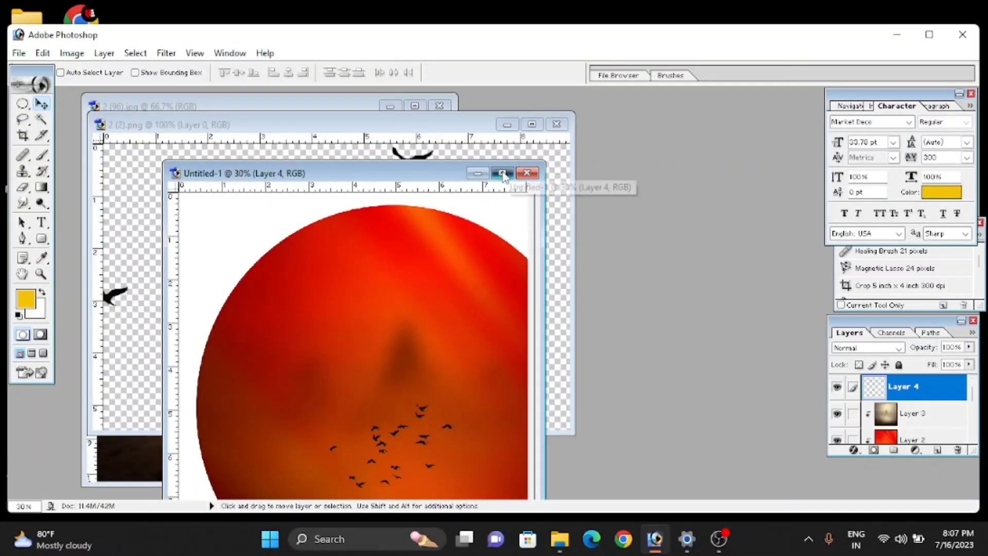
pyautogui.click(502, 172)
# Move the birds to the upper right and scale them proportionally to about 57%.
pyautogui.moveTo(504, 411); pyautogui.dragTo(590, 268)
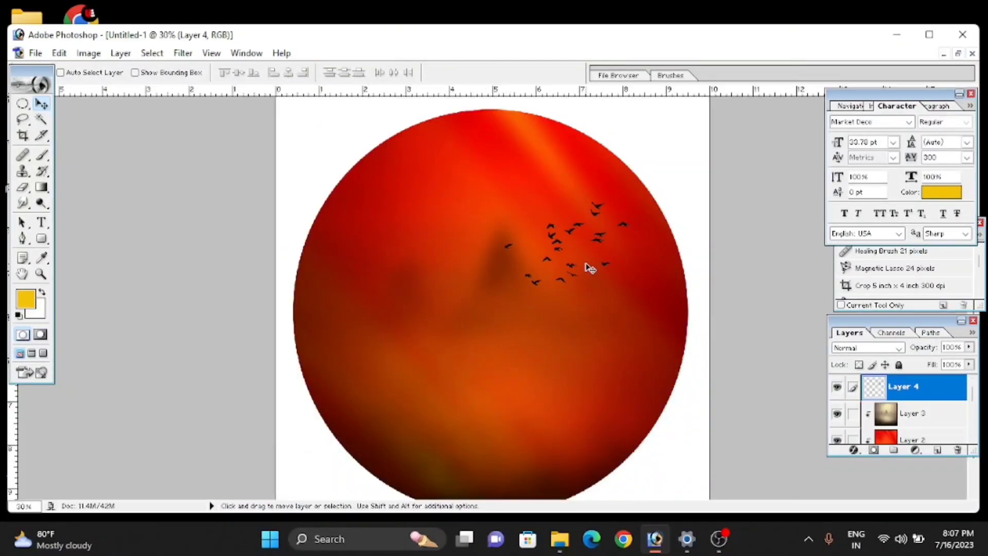
pyautogui.hotkey('ctrl', 't')
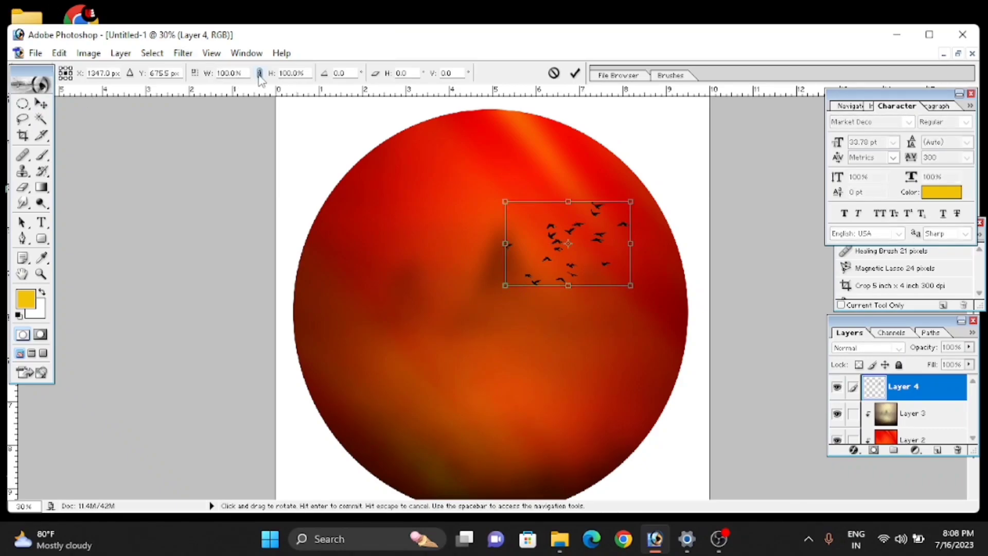
pyautogui.click(260, 73)
pyautogui.moveTo(505, 202); pyautogui.dragTo(568, 226)
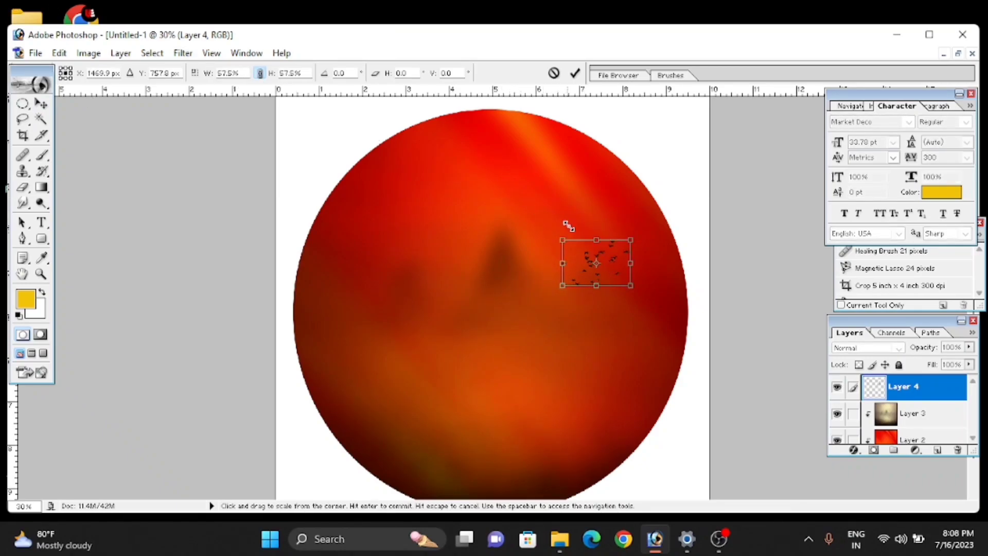
pyautogui.press('Return')
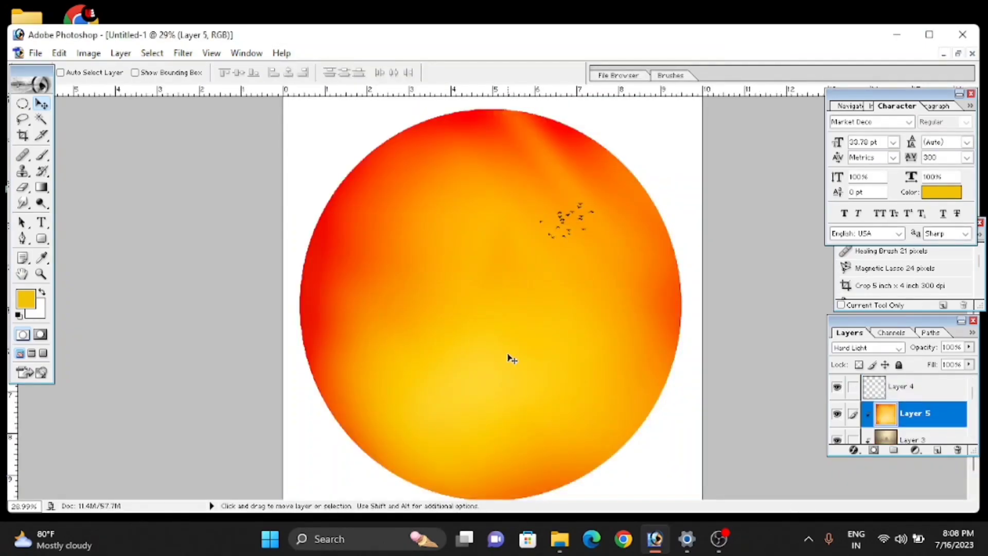
# Shrink and reposition the Hard Light glow layer (Layer 5) so it fits the circle.
pyautogui.hotkey('ctrl', 't')
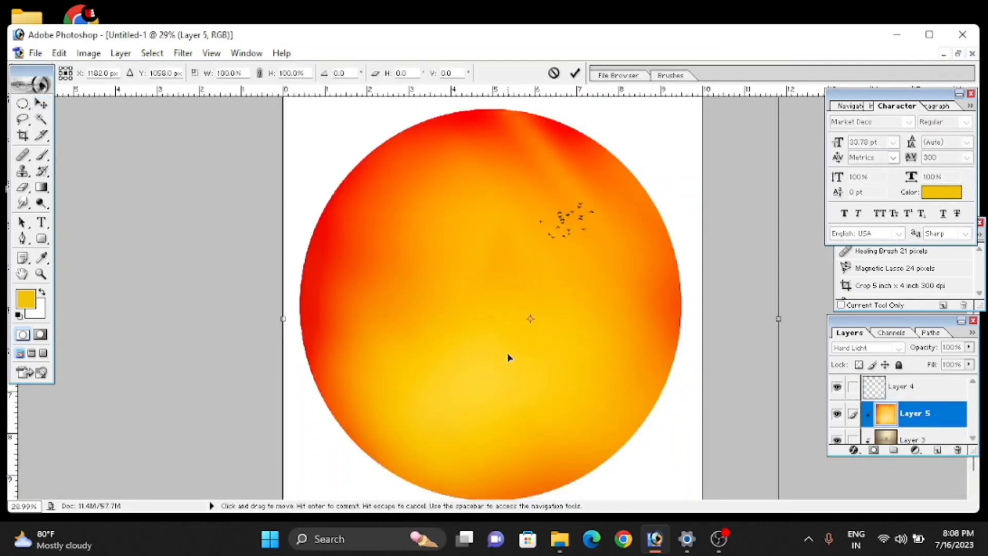
pyautogui.hotkey('ctrl', '-')
pyautogui.hotkey('ctrl', '-')
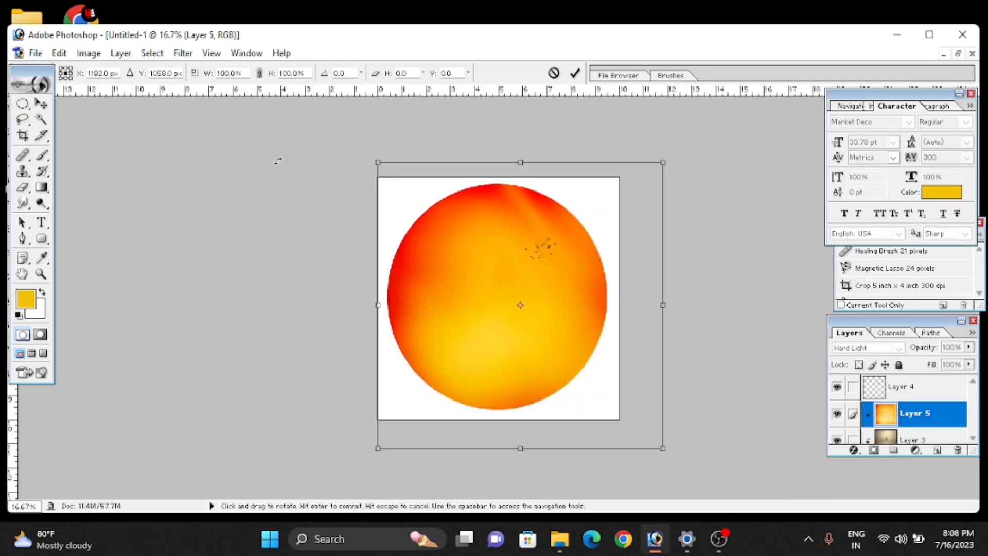
pyautogui.click(259, 73)
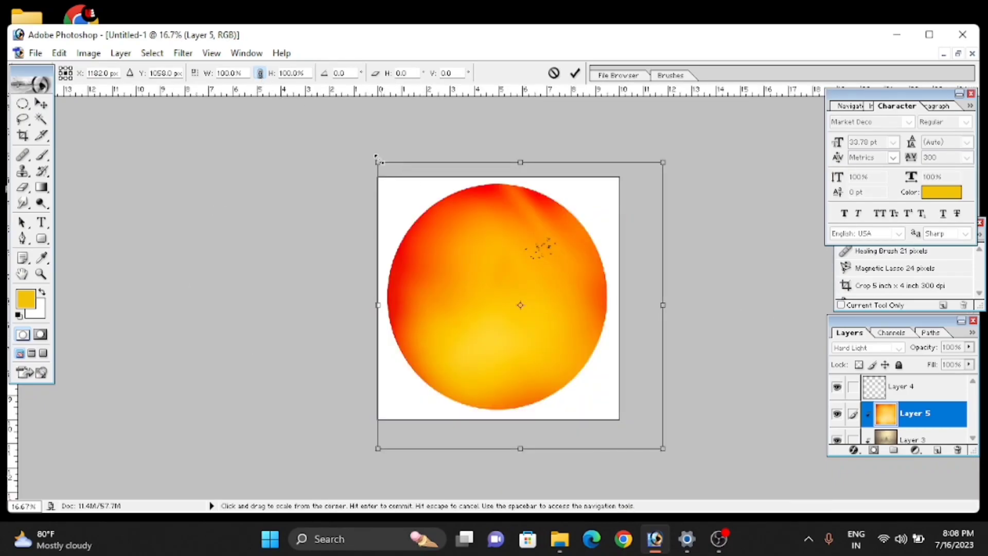
pyautogui.moveTo(378, 162); pyautogui.dragTo(408, 192)
pyautogui.moveTo(459, 250); pyautogui.dragTo(435, 234)
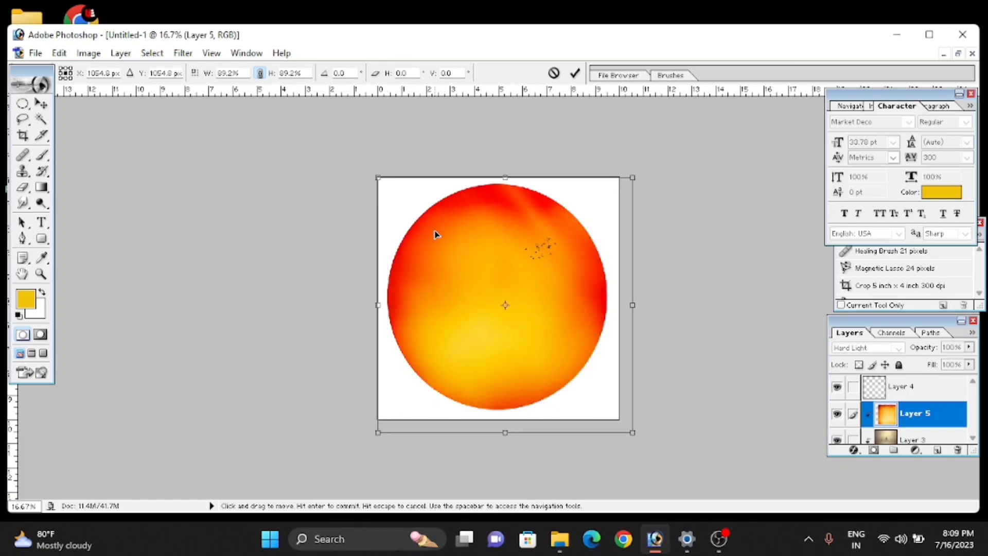
pyautogui.moveTo(632, 304); pyautogui.dragTo(609, 305)
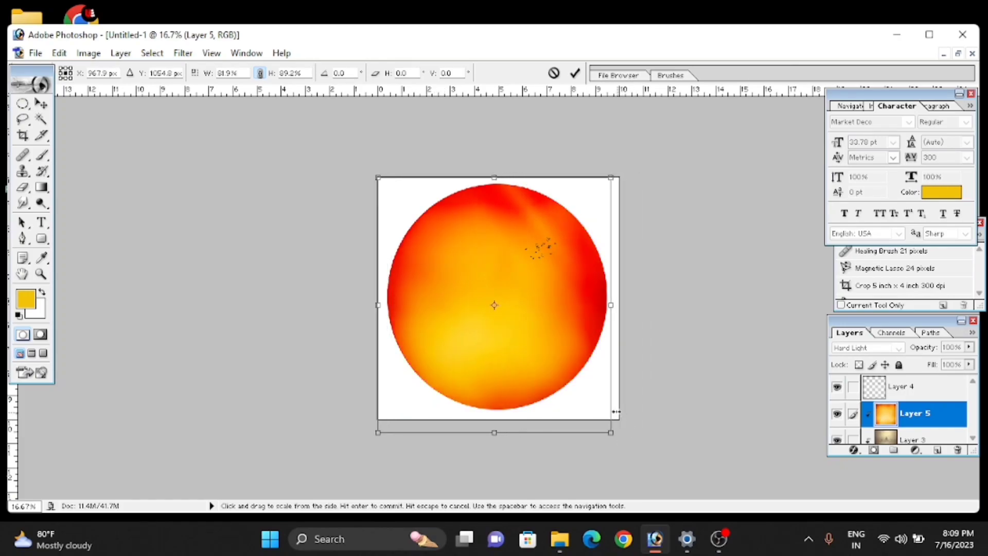
pyautogui.moveTo(486, 440); pyautogui.dragTo(488, 427)
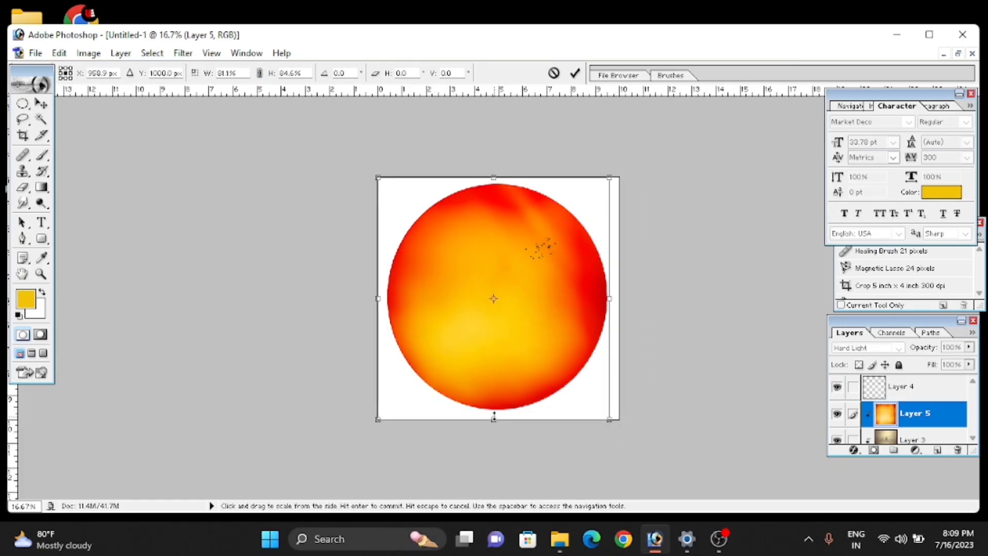
pyautogui.press('Return')
pyautogui.hotkey('ctrl', '+')
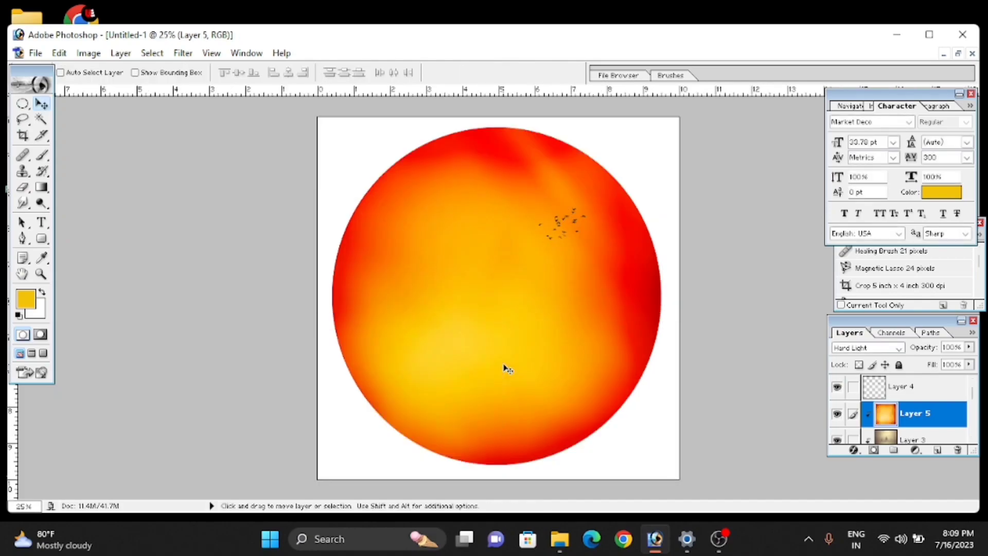
# Open the flower garland image '2 (4).png' and bring it into the circle document.
pyautogui.click(42, 54)
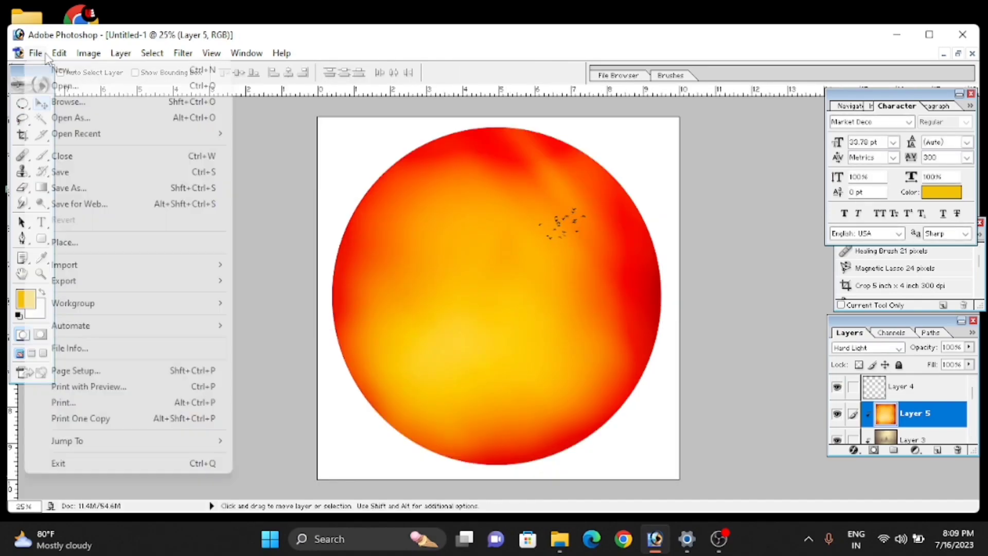
pyautogui.click(77, 88)
pyautogui.scroll(5, 399, 303)
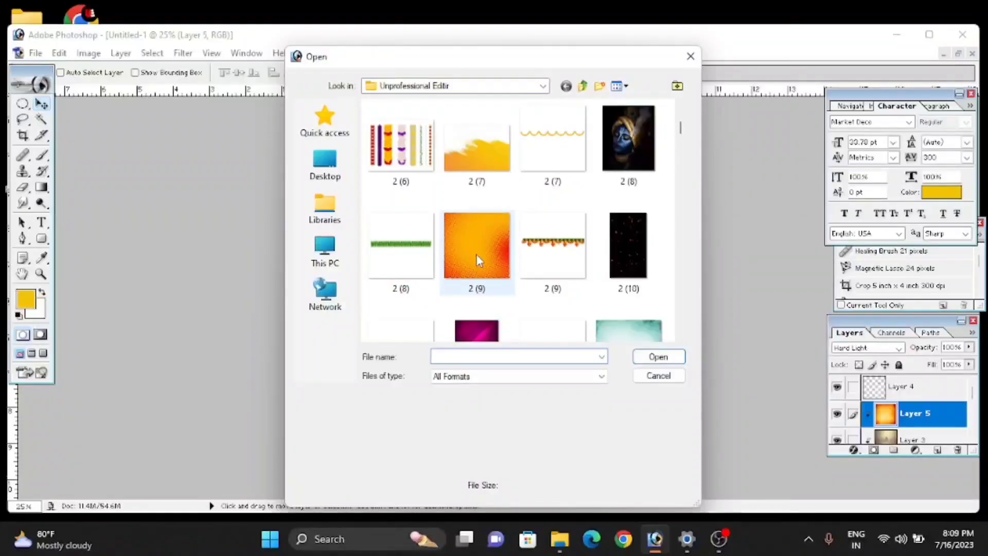
pyautogui.scroll(5, 476, 254)
pyautogui.click(407, 324)
pyautogui.doubleClick(406, 324)
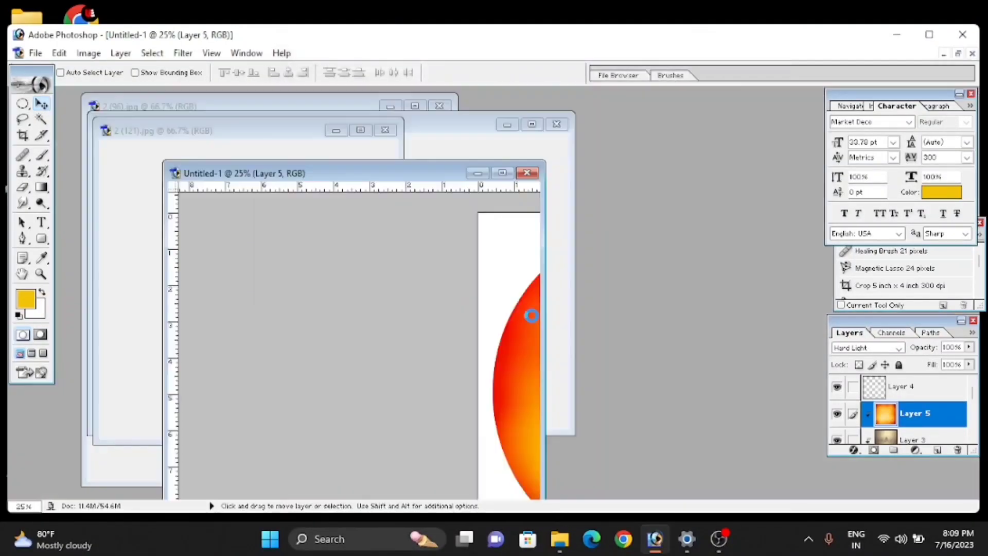
pyautogui.moveTo(316, 219)
pyautogui.mouseDown()
pyautogui.moveTo(501, 353)
pyautogui.moveTo(336, 278)
pyautogui.mouseUp()
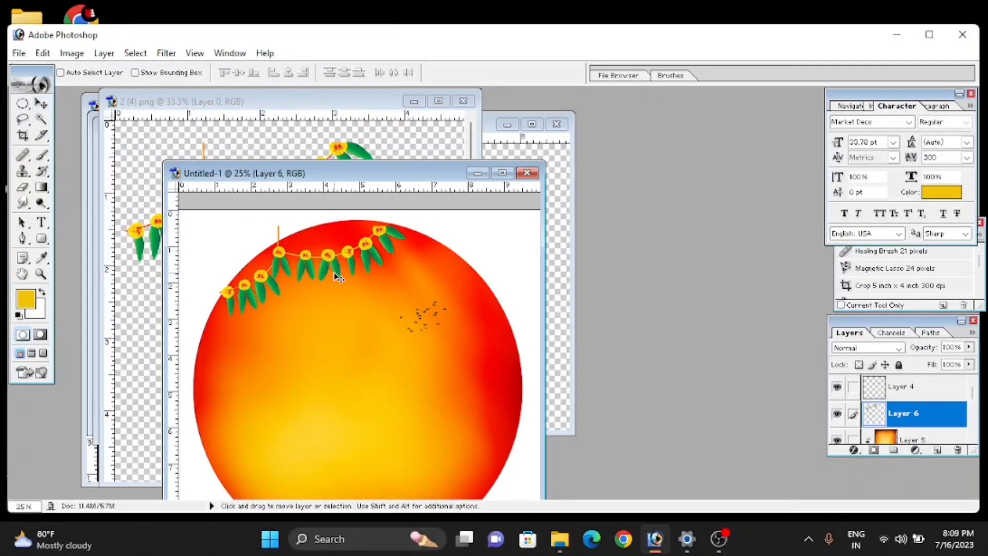
# Scale the garland to about 75%, place it on the upper-left rim and tilt it slightly.
pyautogui.hotkey('ctrl', 't')
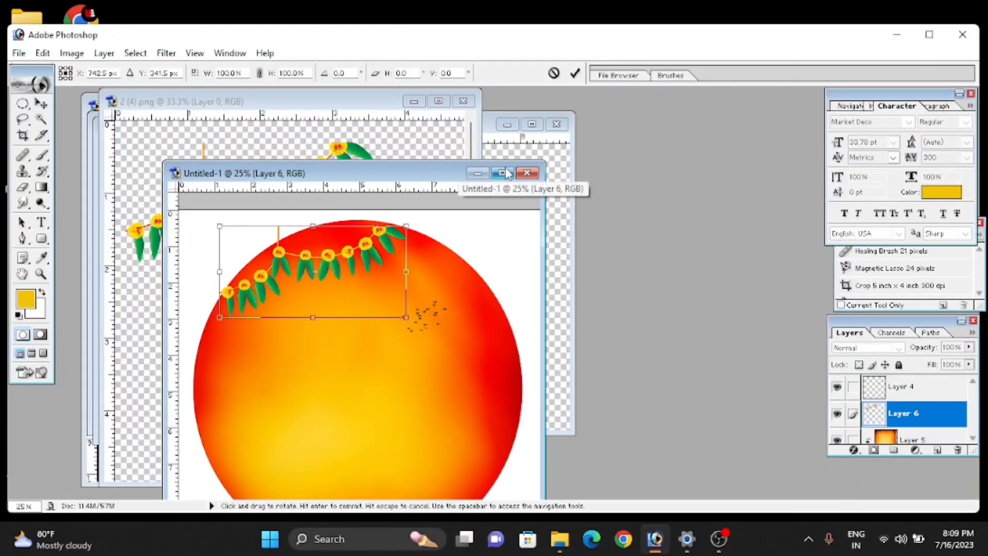
pyautogui.click(502, 173)
pyautogui.click(260, 73)
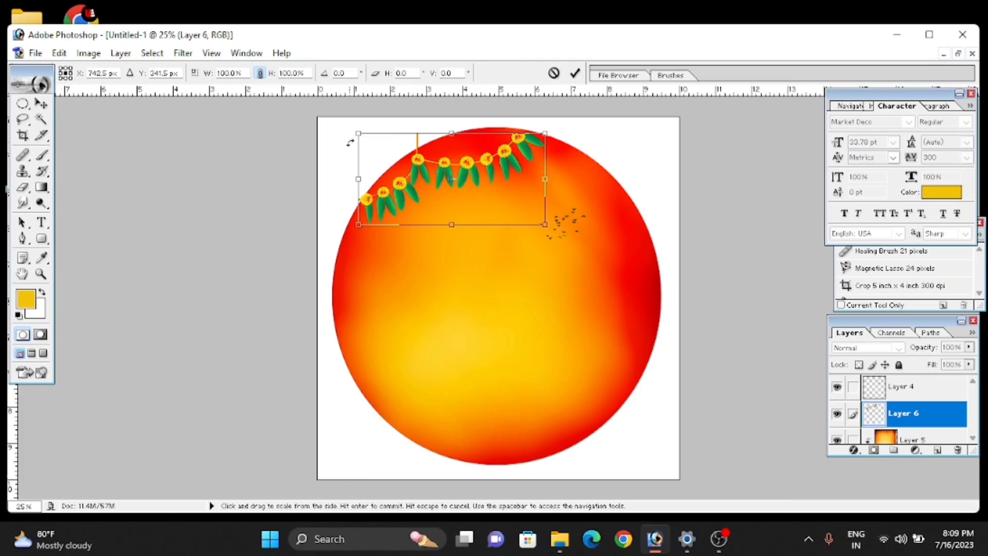
pyautogui.moveTo(358, 134); pyautogui.dragTo(402, 156)
pyautogui.moveTo(472, 190); pyautogui.dragTo(443, 170)
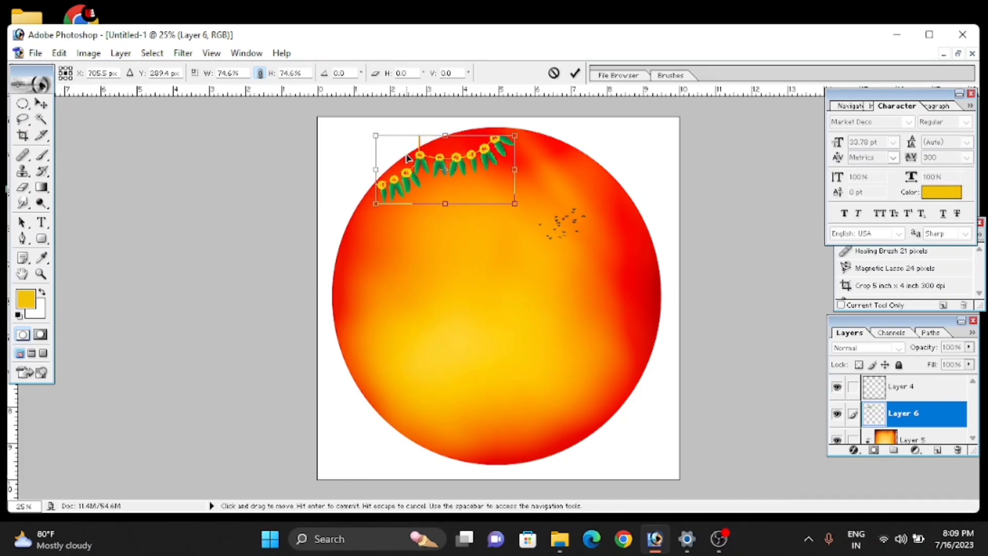
pyautogui.press('Return')
pyautogui.moveTo(414, 160); pyautogui.dragTo(404, 149)
pyautogui.hotkey('ctrl', 't')
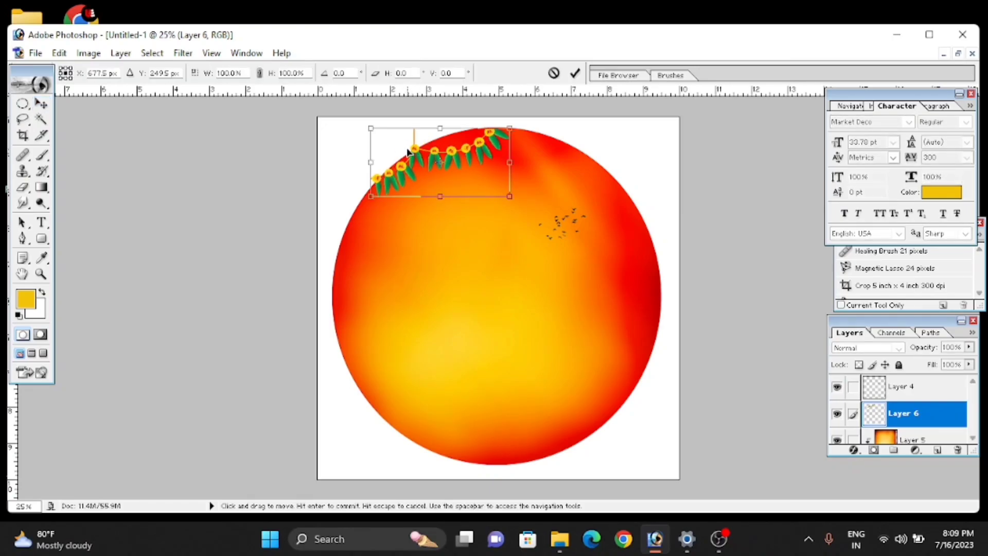
pyautogui.moveTo(364, 109); pyautogui.dragTo(362, 115)
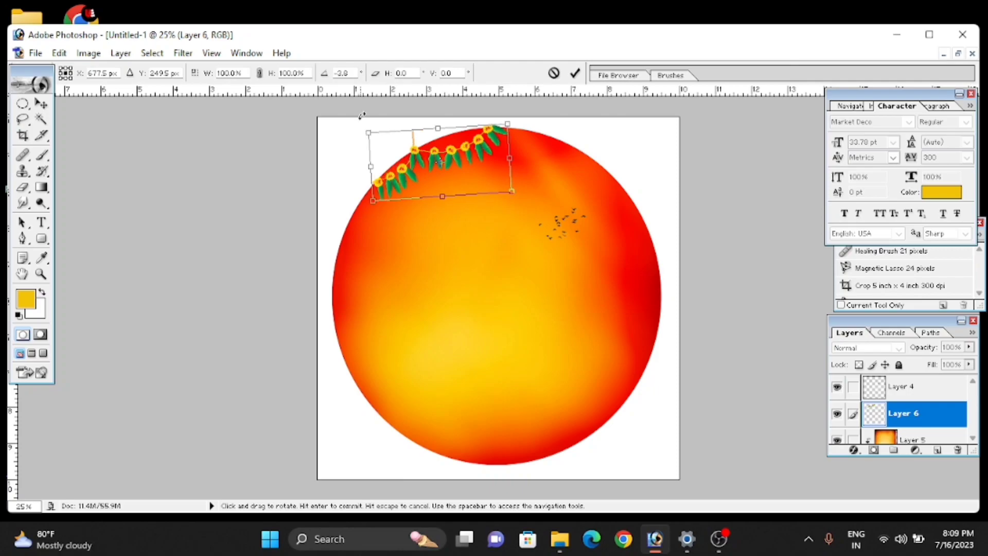
pyautogui.press('Return')
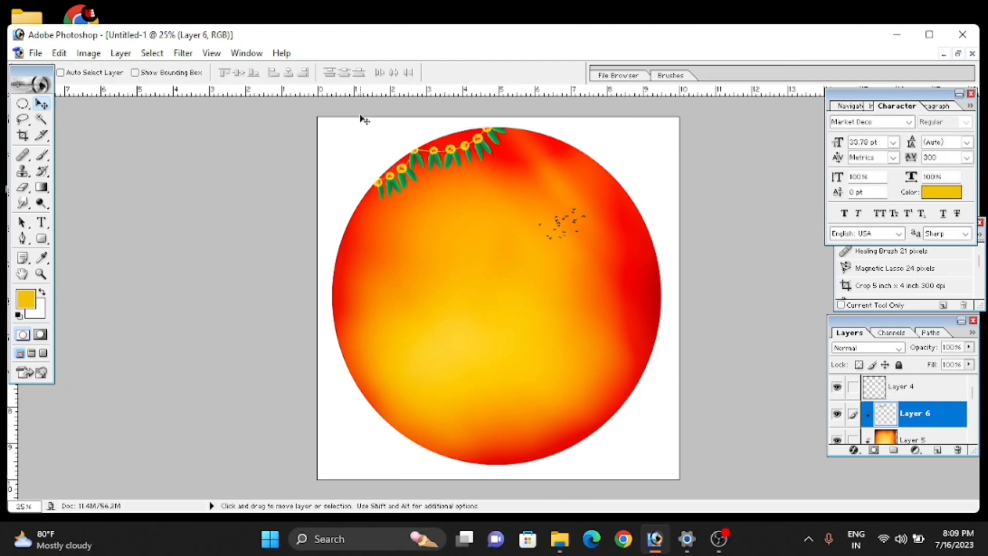
pyautogui.hotkey('ctrl', 'j')
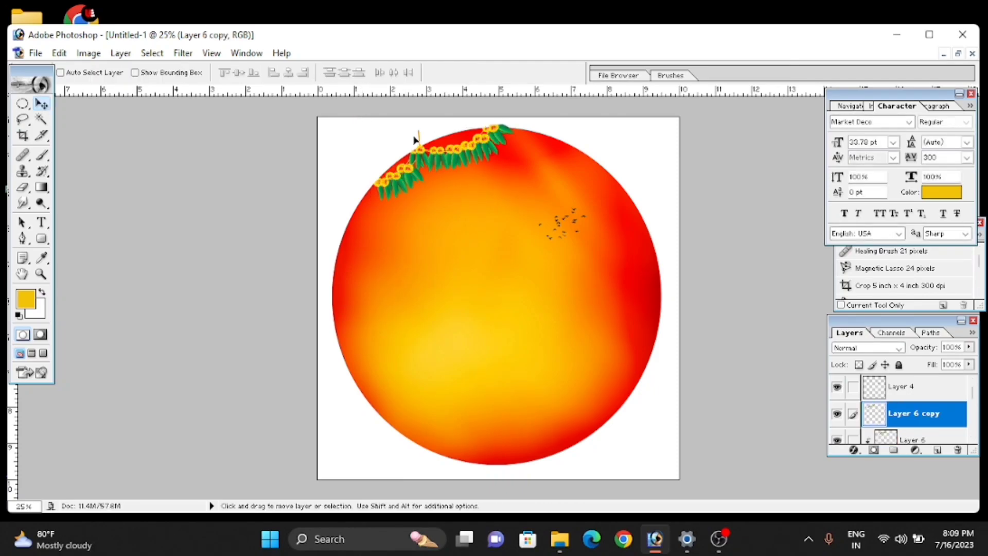
pyautogui.moveTo(409, 139); pyautogui.dragTo(505, 169)
pyautogui.hotkey('ctrl', 't')
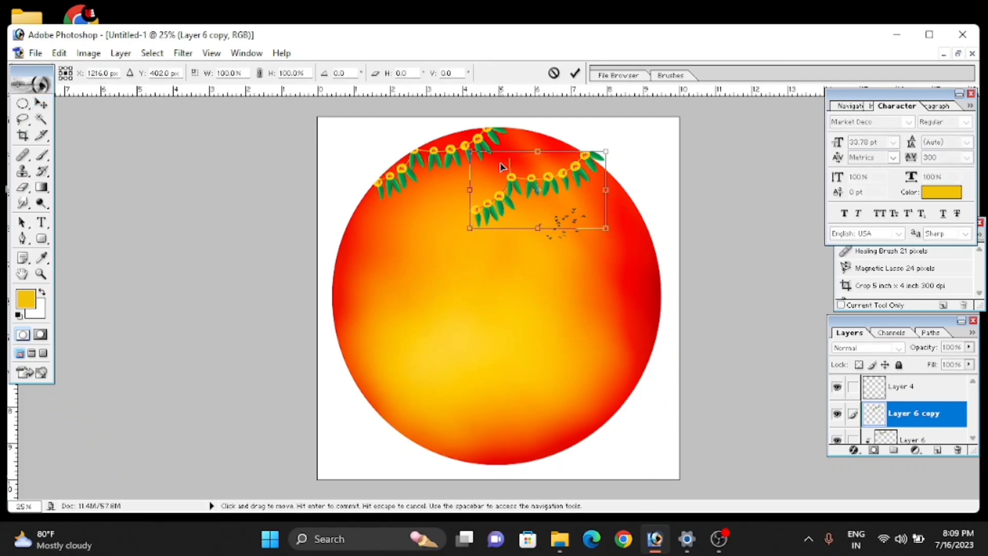
pyautogui.moveTo(584, 126); pyautogui.dragTo(619, 182)
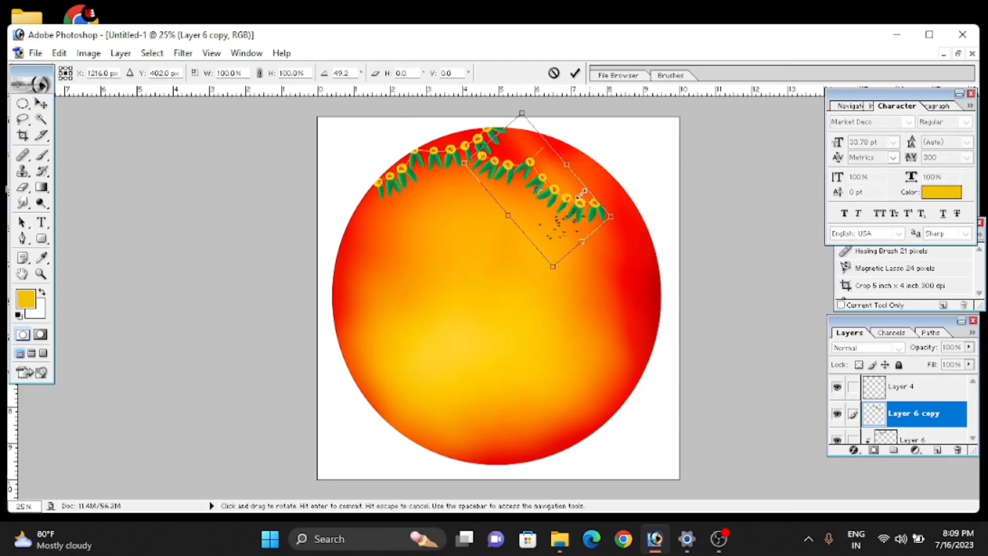
pyautogui.moveTo(526, 207); pyautogui.dragTo(551, 181)
pyautogui.press('Return')
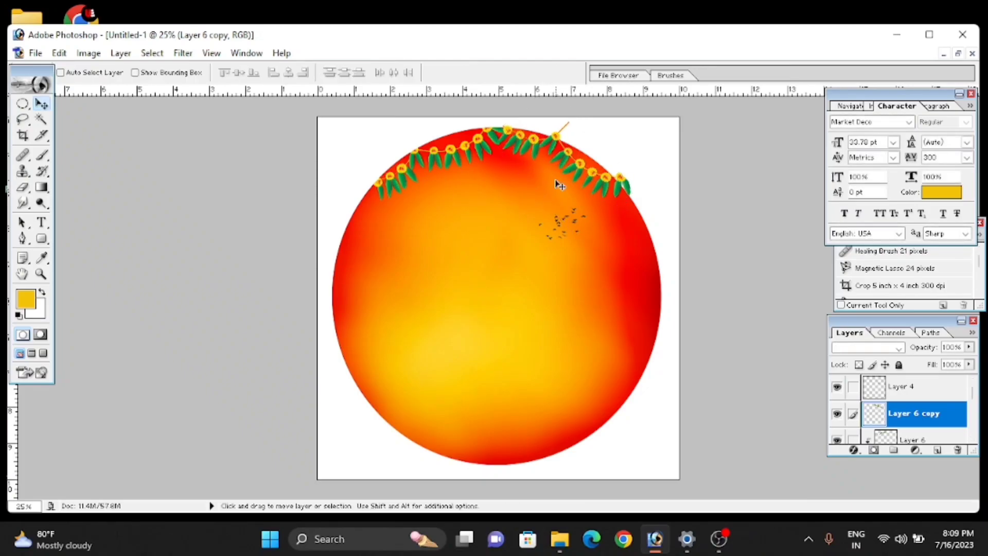
pyautogui.hotkey('ctrl', 'g')
pyautogui.moveTo(578, 185); pyautogui.dragTo(574, 186)
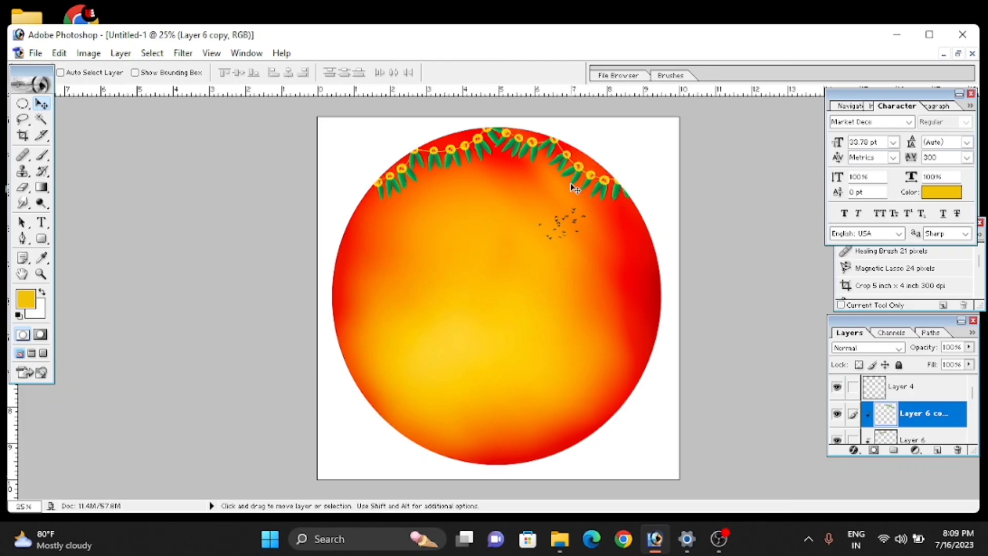
pyautogui.scroll(1, 575, 188)
pyautogui.scroll(1, 576, 193)
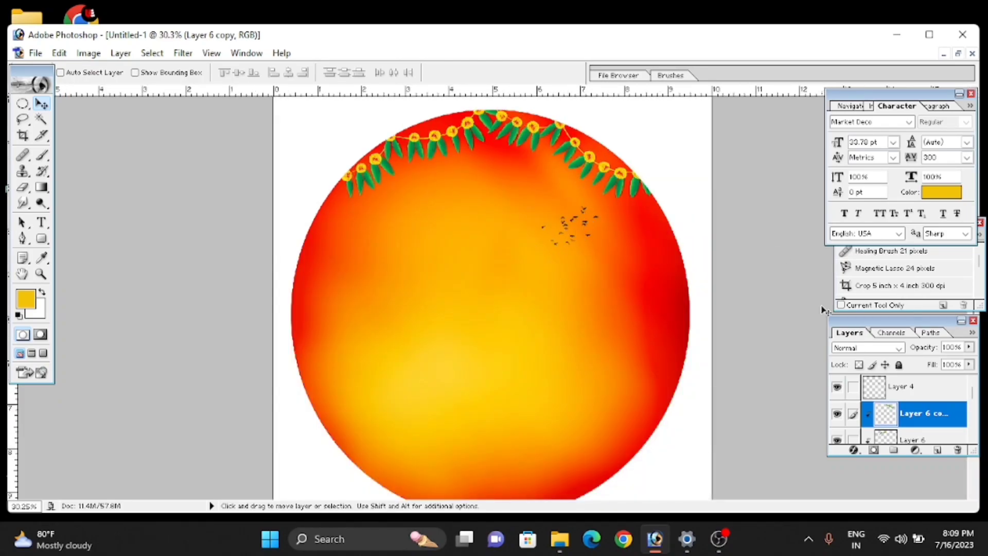
pyautogui.scroll(-1, 905, 436)
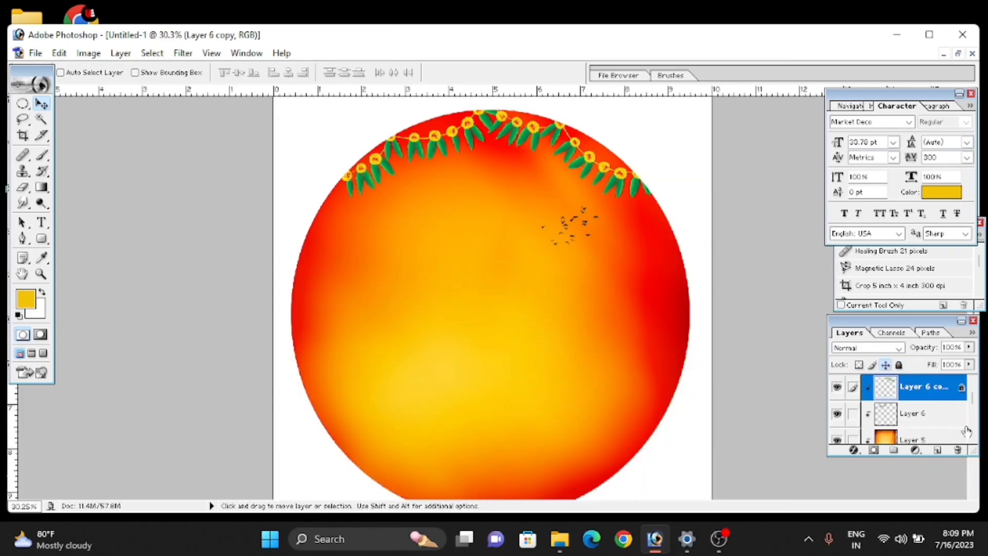
pyautogui.click(949, 422)
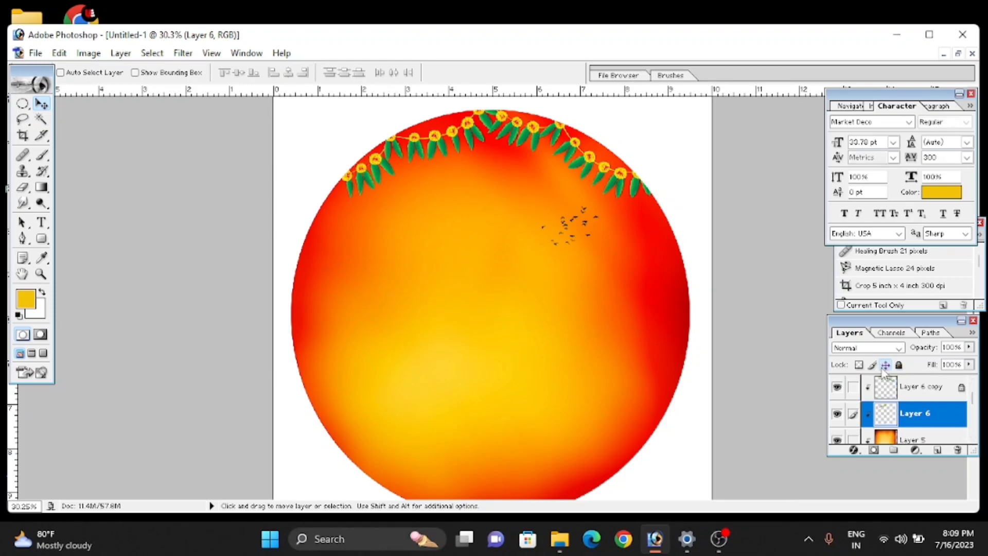
pyautogui.scroll(1, 940, 400)
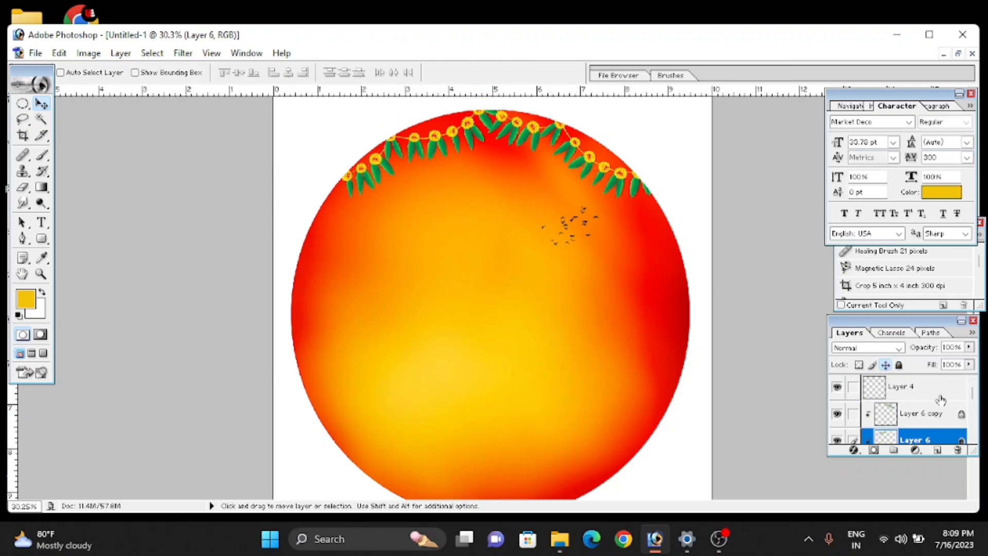
pyautogui.click(936, 396)
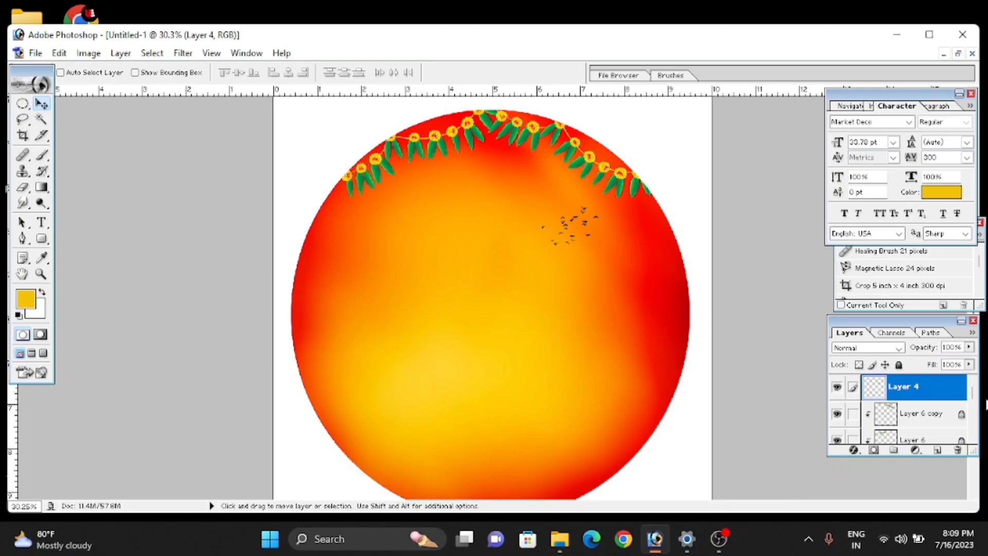
# Open the mountain landscape image 2 (84) into the design.
pyautogui.scroll(-1, 562, 284)
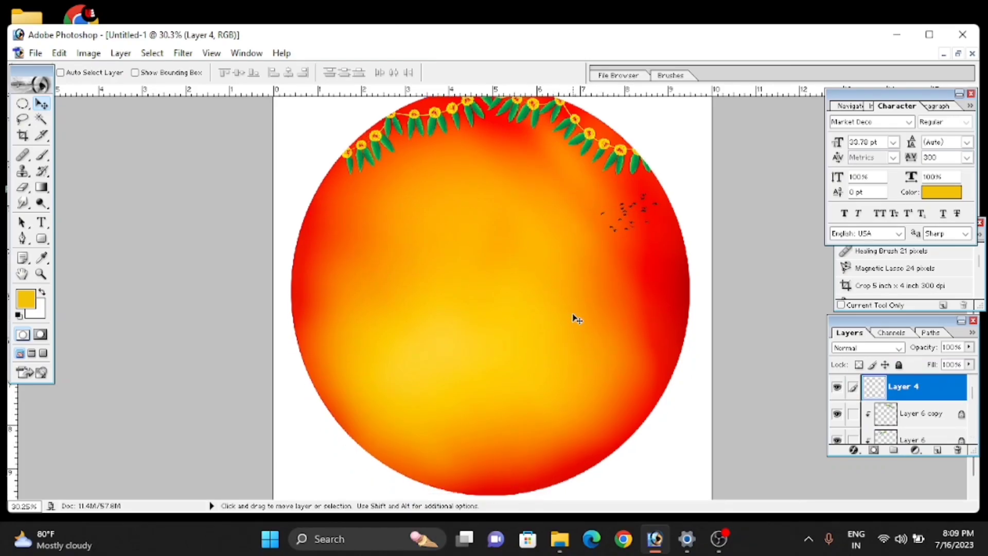
pyautogui.hotkey('ctrl', 'o')
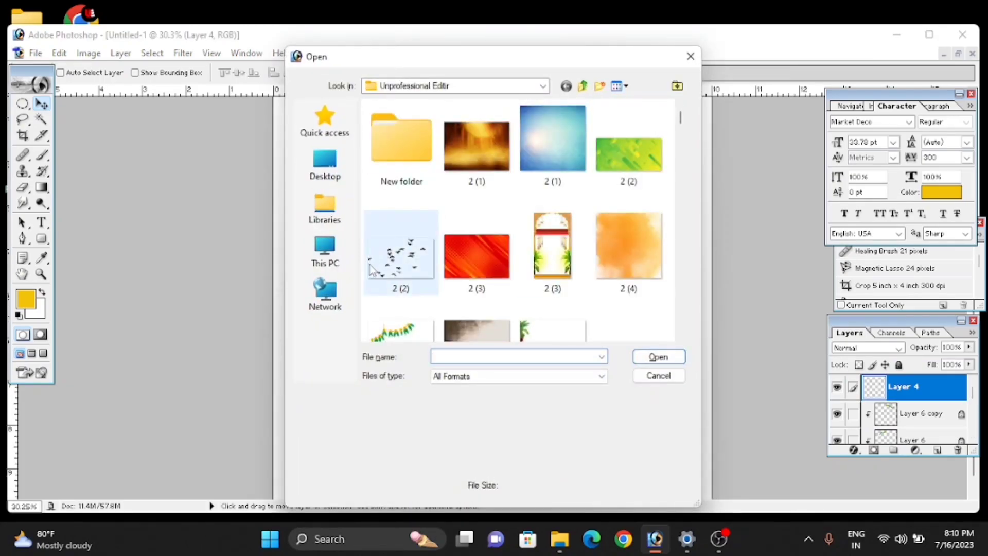
pyautogui.scroll(-5, 427, 294)
pyautogui.scroll(-3, 427, 294)
pyautogui.scroll(-3, 479, 287)
pyautogui.scroll(-3, 505, 298)
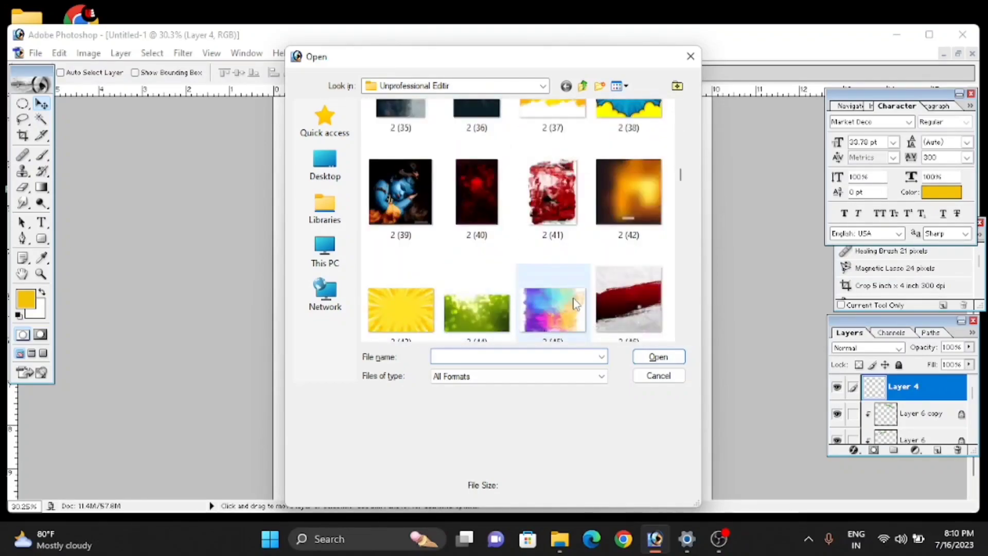
pyautogui.scroll(-3, 566, 298)
pyautogui.scroll(-3, 571, 312)
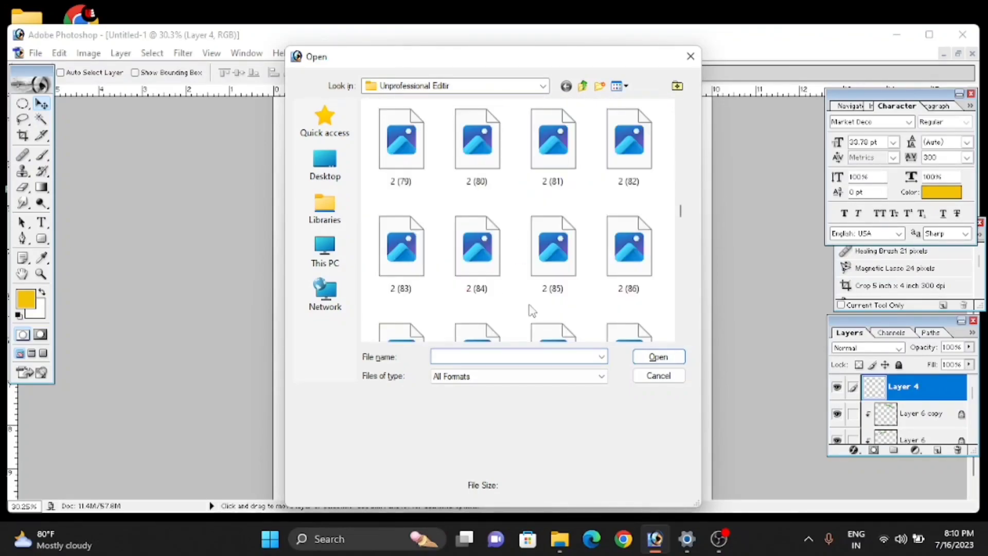
pyautogui.doubleClick(459, 260)
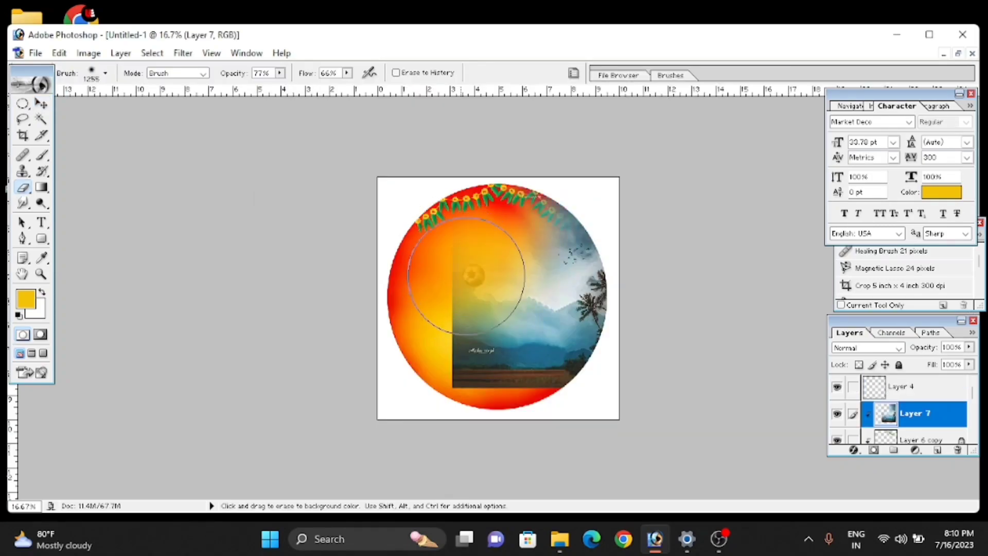
# Erase the landscape's left part and blend the layer in Overlay mode.
pyautogui.moveTo(464, 298)
pyautogui.mouseDown()
pyautogui.moveTo(464, 343)
pyautogui.moveTo(504, 337)
pyautogui.moveTo(482, 376)
pyautogui.moveTo(481, 363)
pyautogui.moveTo(569, 390)
pyautogui.moveTo(533, 392)
pyautogui.moveTo(560, 392)
pyautogui.moveTo(551, 397)
pyautogui.moveTo(600, 419)
pyautogui.moveTo(569, 402)
pyautogui.mouseUp()
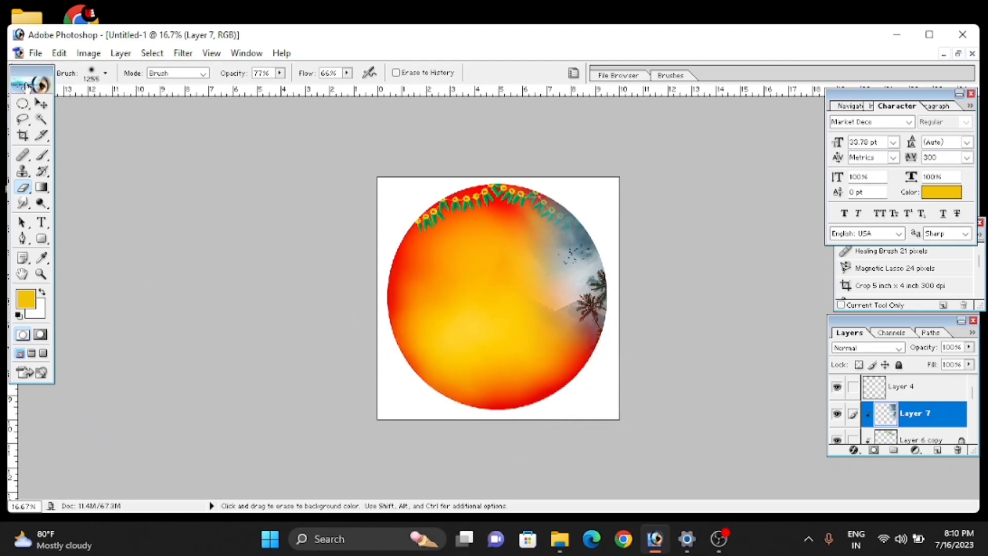
pyautogui.click(42, 103)
pyautogui.click(876, 348)
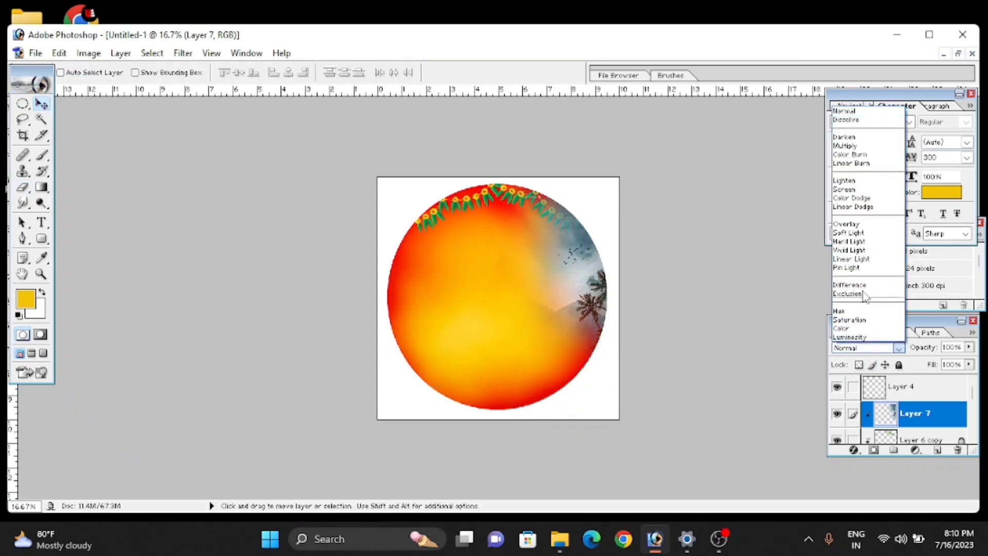
pyautogui.click(854, 222)
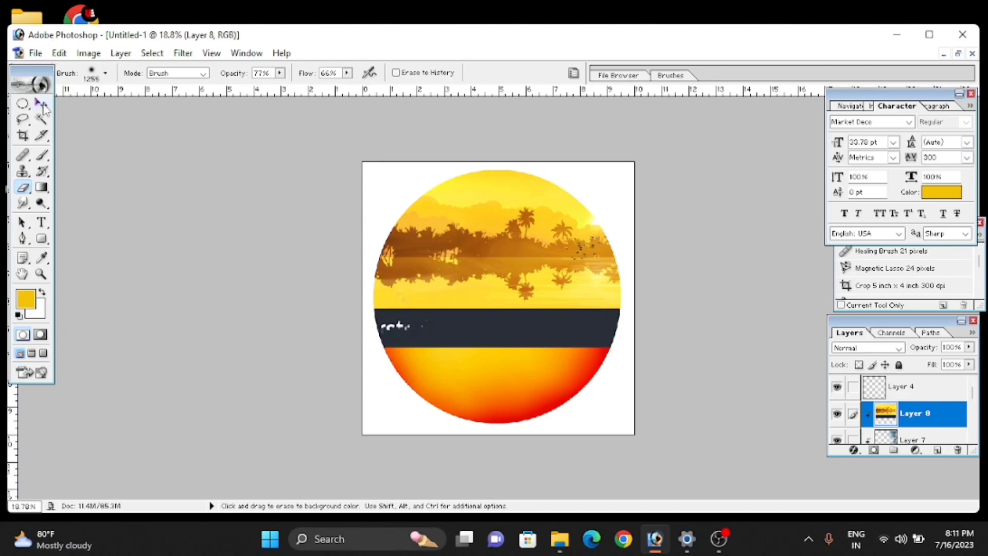
# Nudge the sunset layer up and set its blend mode to Multiply after trying Overlay.
pyautogui.click(41, 103)
pyautogui.moveTo(426, 264); pyautogui.dragTo(430, 257)
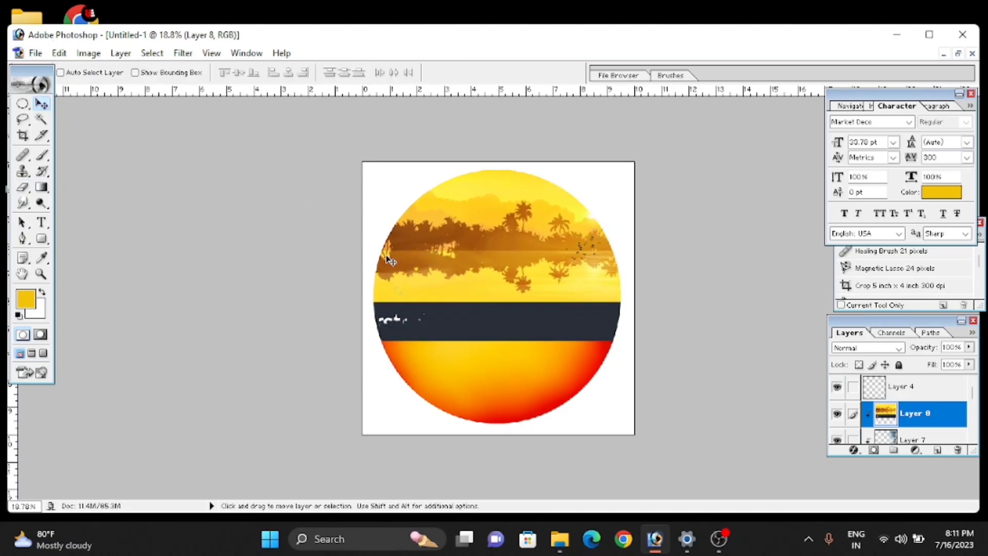
pyautogui.click(887, 347)
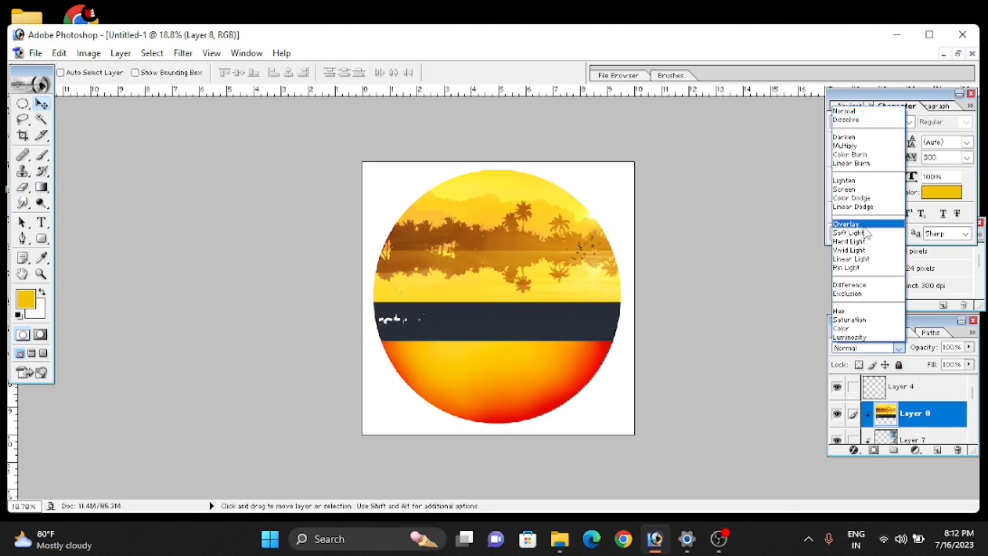
pyautogui.click(864, 225)
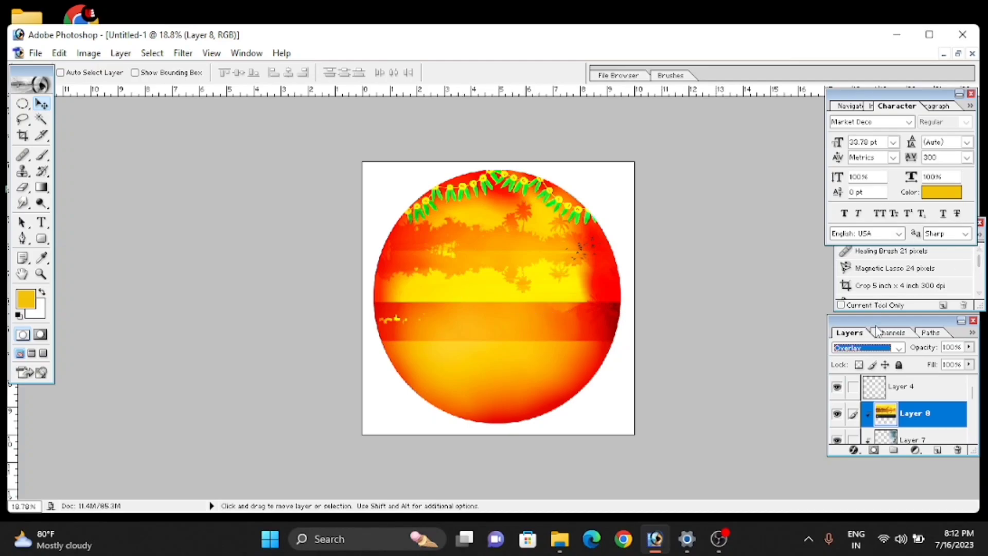
pyautogui.click(878, 348)
pyautogui.click(854, 150)
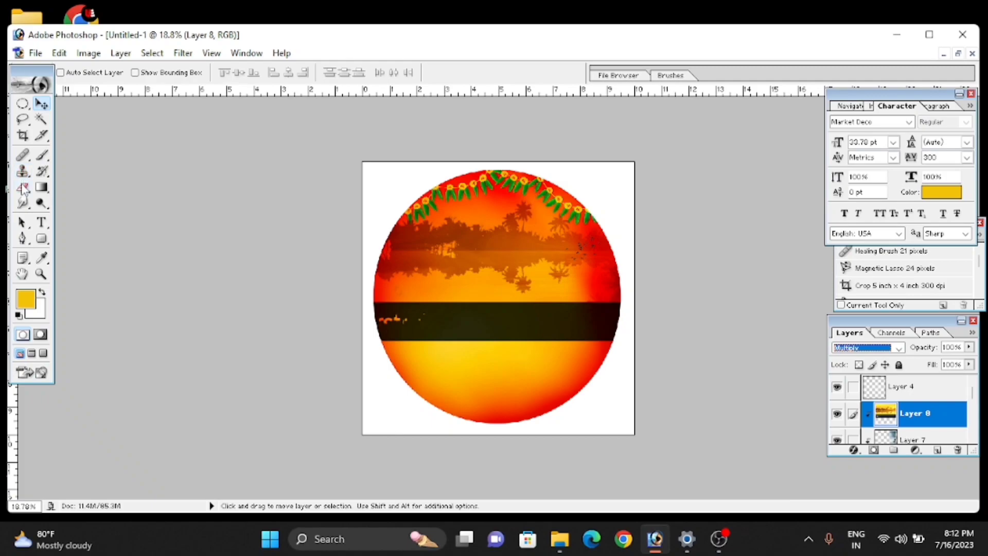
# Erase the dark band on the circle's left and the palm trees near the top right.
pyautogui.click(23, 189)
pyautogui.moveTo(309, 377)
pyautogui.mouseDown()
pyautogui.moveTo(375, 338)
pyautogui.moveTo(364, 342)
pyautogui.moveTo(424, 355)
pyautogui.moveTo(423, 366)
pyautogui.moveTo(690, 353)
pyautogui.moveTo(357, 353)
pyautogui.moveTo(617, 353)
pyautogui.moveTo(467, 364)
pyautogui.moveTo(668, 337)
pyautogui.moveTo(609, 348)
pyautogui.moveTo(473, 319)
pyautogui.moveTo(393, 320)
pyautogui.moveTo(469, 316)
pyautogui.moveTo(614, 353)
pyautogui.moveTo(522, 348)
pyautogui.moveTo(632, 335)
pyautogui.moveTo(596, 330)
pyautogui.moveTo(607, 334)
pyautogui.mouseUp()
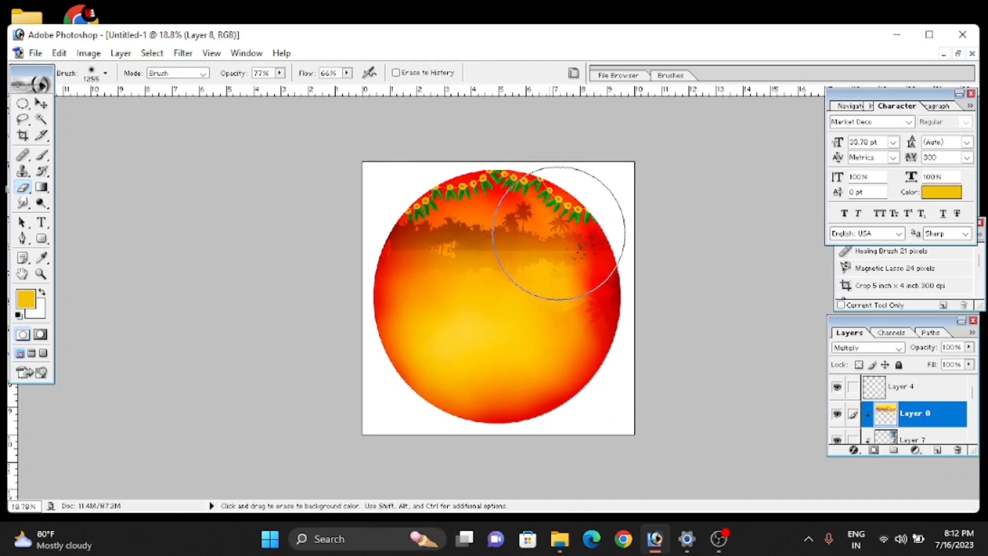
pyautogui.moveTo(558, 232)
pyautogui.mouseDown()
pyautogui.moveTo(550, 242)
pyautogui.moveTo(569, 214)
pyautogui.moveTo(585, 287)
pyautogui.moveTo(584, 238)
pyautogui.moveTo(442, 334)
pyautogui.mouseUp()
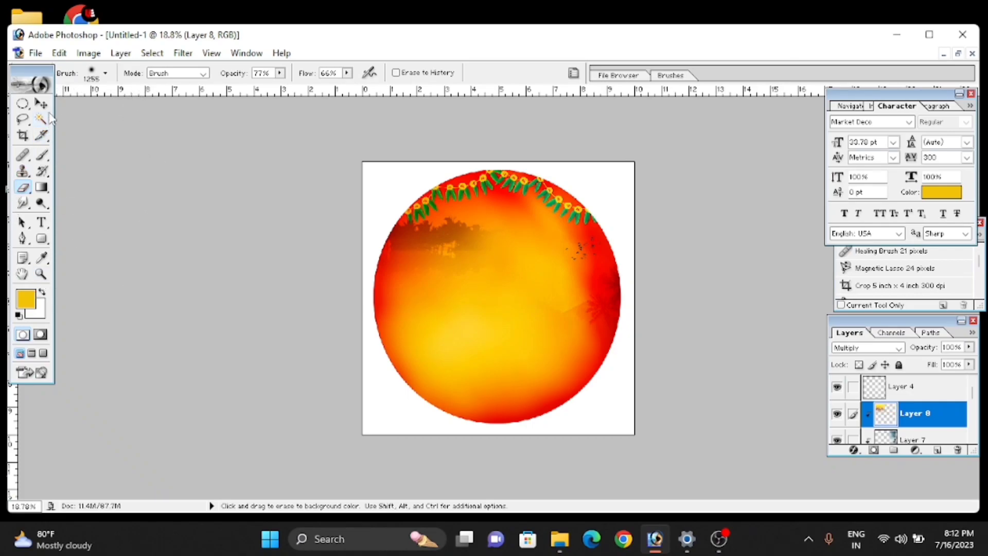
# Move the sunset layer lower, try Overlay, then return it to Multiply.
pyautogui.press('v')
pyautogui.moveTo(523, 284)
pyautogui.mouseDown()
pyautogui.moveTo(503, 324)
pyautogui.moveTo(493, 324)
pyautogui.moveTo(519, 316)
pyautogui.mouseUp()
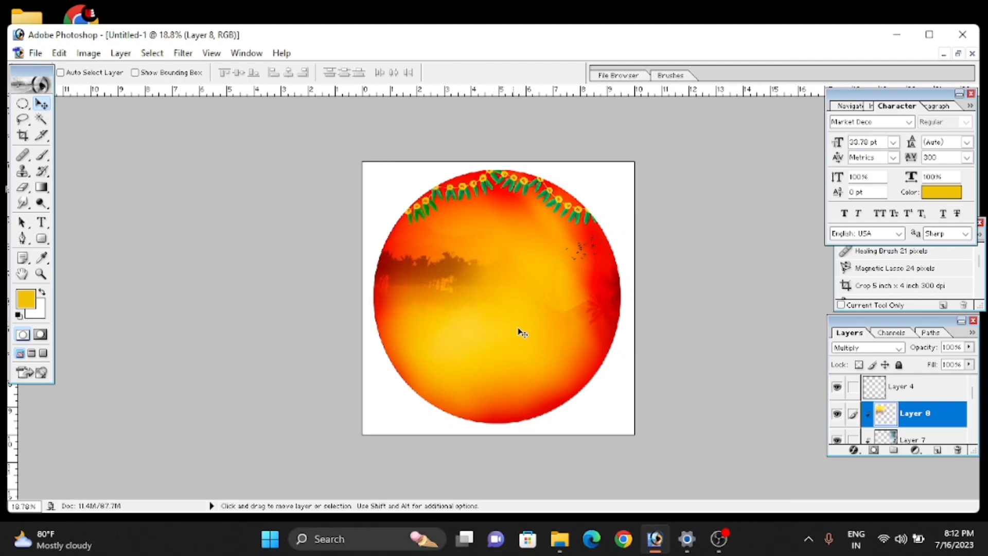
pyautogui.click(865, 349)
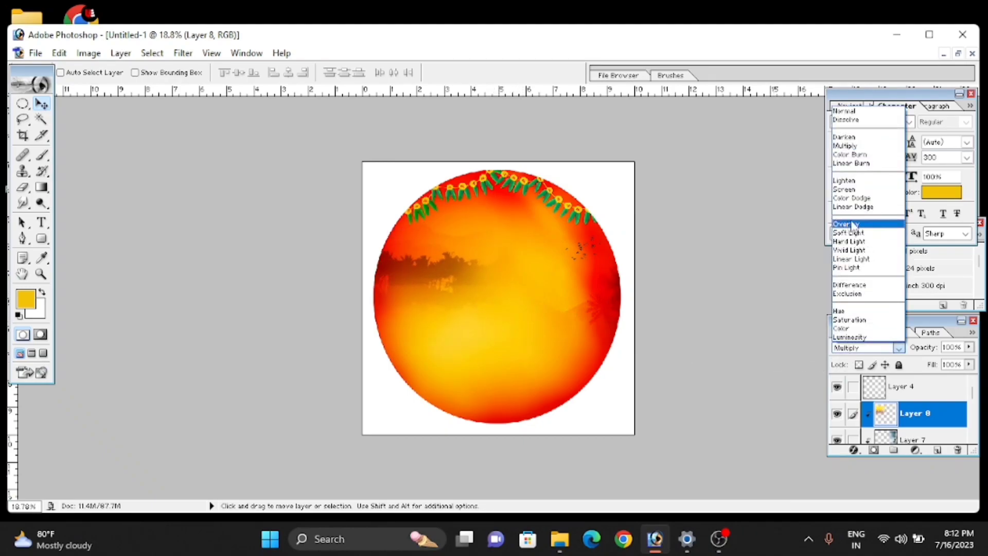
pyautogui.click(864, 226)
pyautogui.moveTo(519, 316)
pyautogui.mouseDown()
pyautogui.moveTo(489, 346)
pyautogui.moveTo(527, 334)
pyautogui.mouseUp()
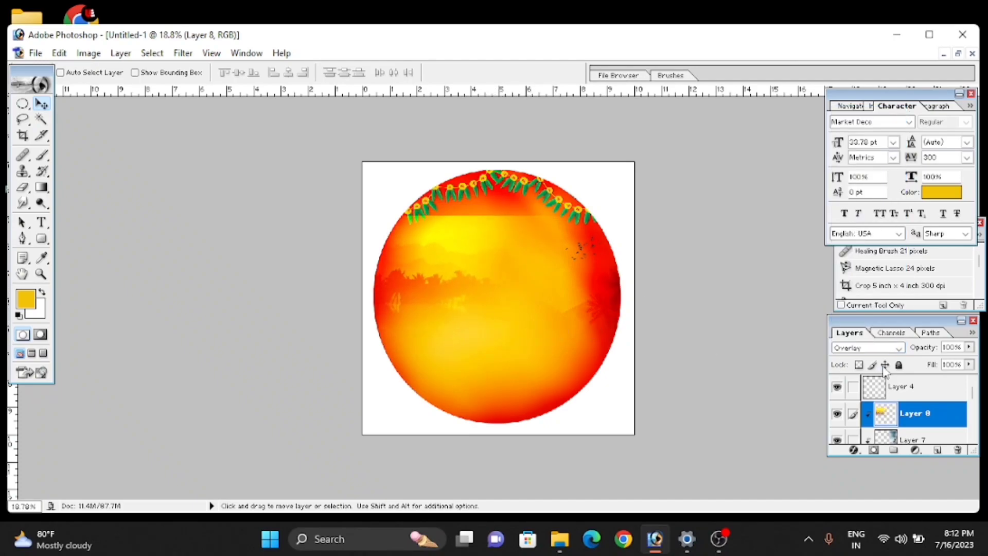
pyautogui.click(892, 348)
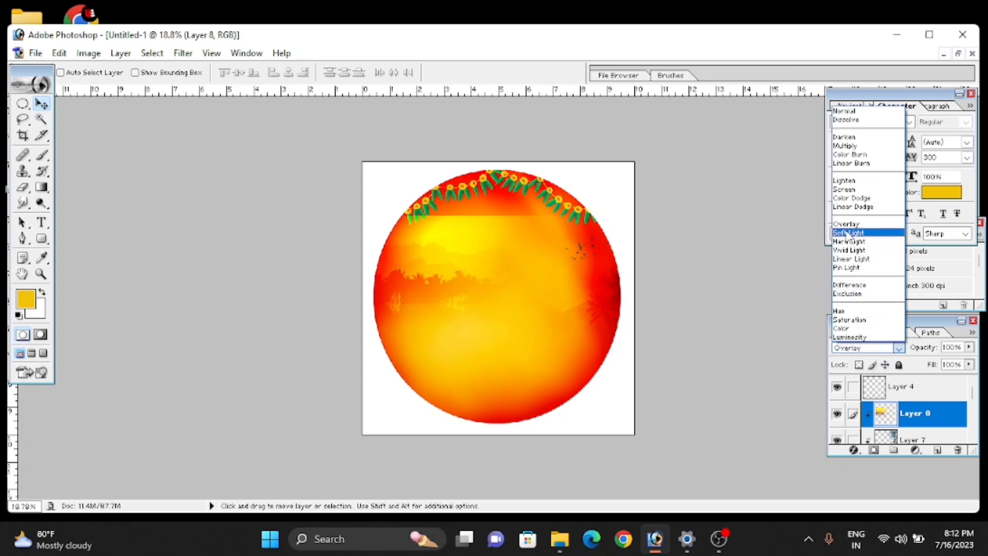
pyautogui.click(854, 146)
# Fade the dark tree silhouette on the left with the Eraser.
pyautogui.click(26, 175)
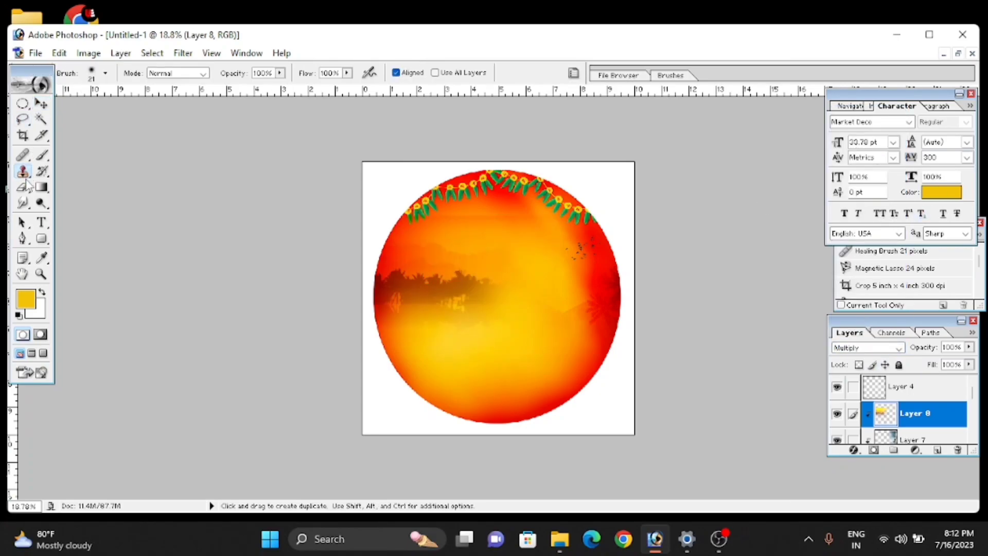
pyautogui.click(23, 188)
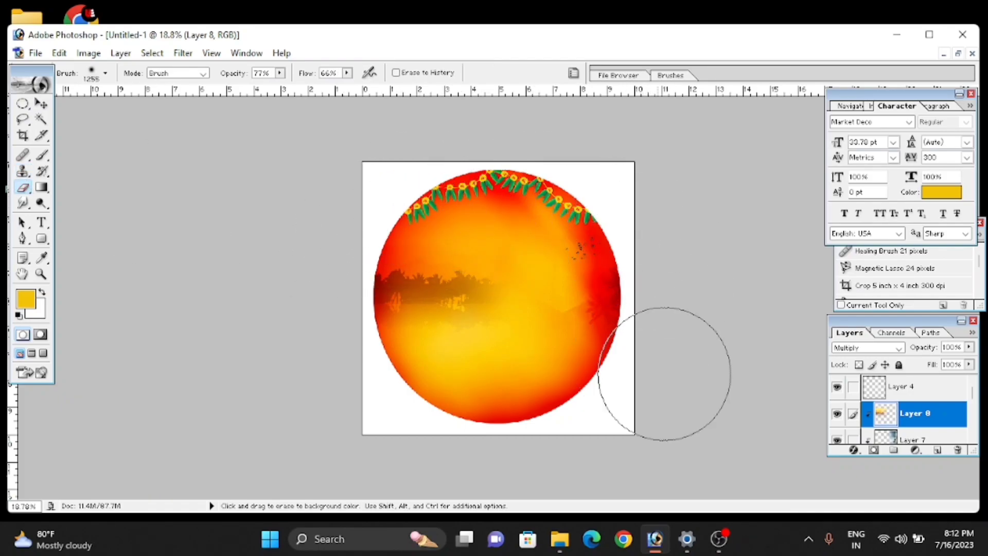
pyautogui.moveTo(417, 214); pyautogui.dragTo(505, 206)
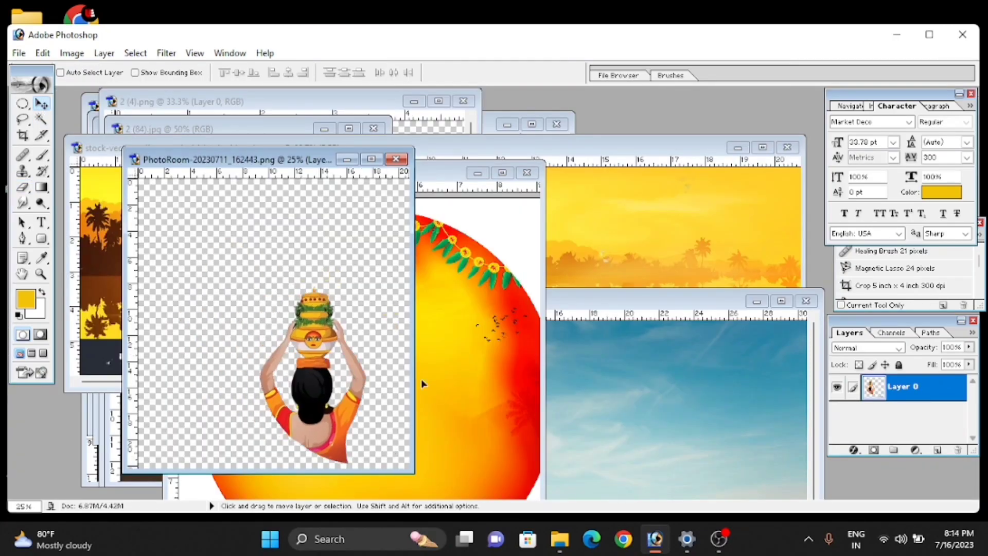
# Scale the woman-with-pot figure to about 140% and place it at the circle's lower left.
pyautogui.click(502, 173)
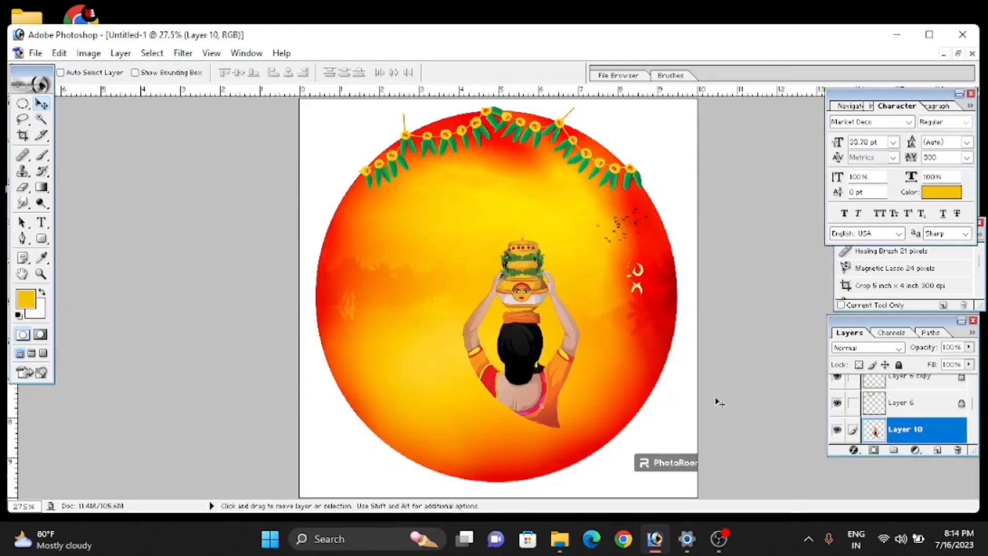
pyautogui.scroll(1, 921, 440)
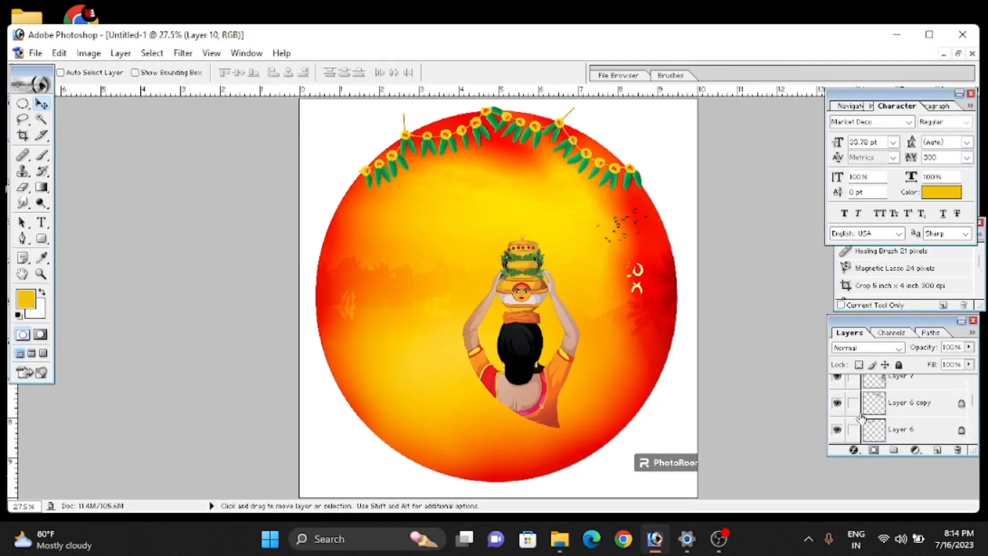
pyautogui.scroll(1, 883, 421)
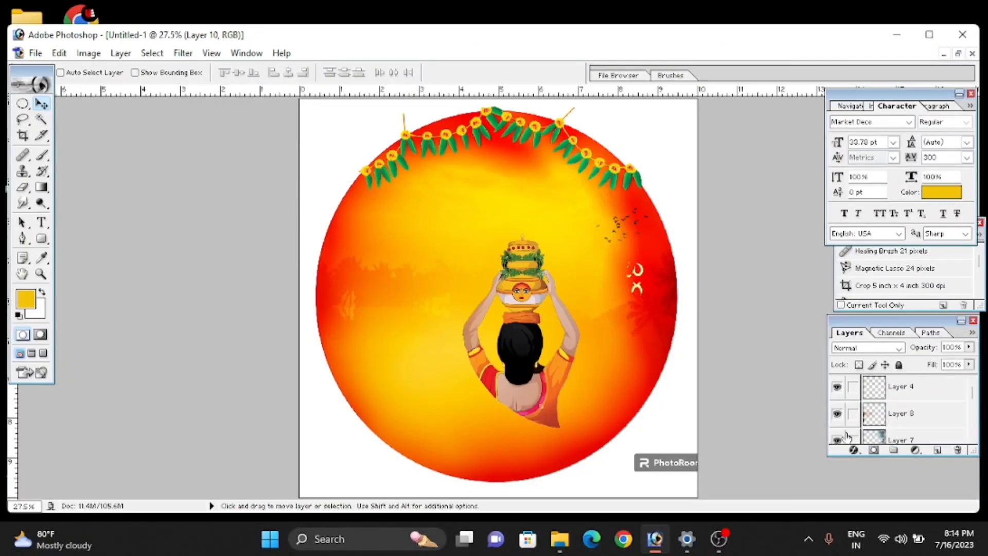
pyautogui.moveTo(619, 435)
pyautogui.mouseDown()
pyautogui.moveTo(571, 421)
pyautogui.moveTo(533, 438)
pyautogui.mouseUp()
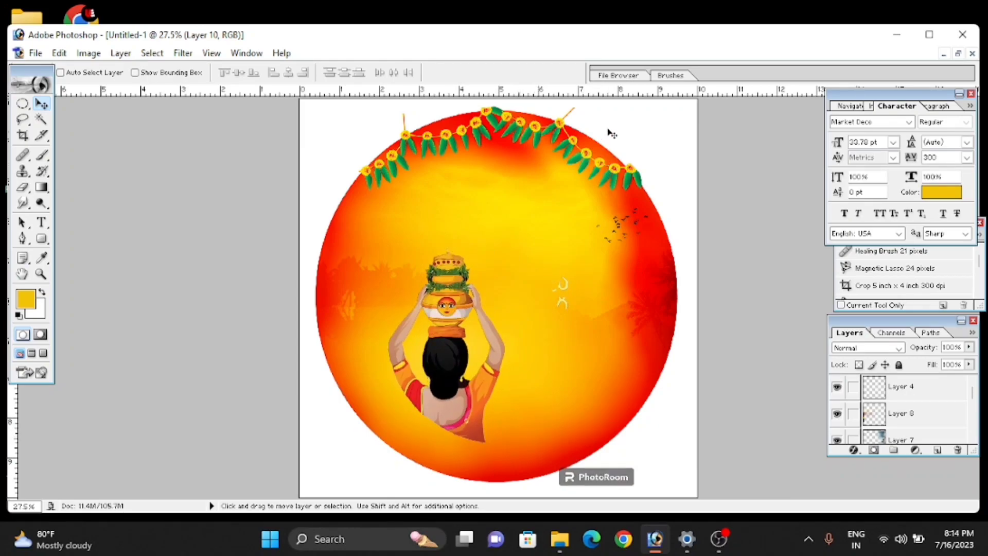
pyautogui.scroll(-1, 651, 211)
pyautogui.hotkey('ctrl', 't')
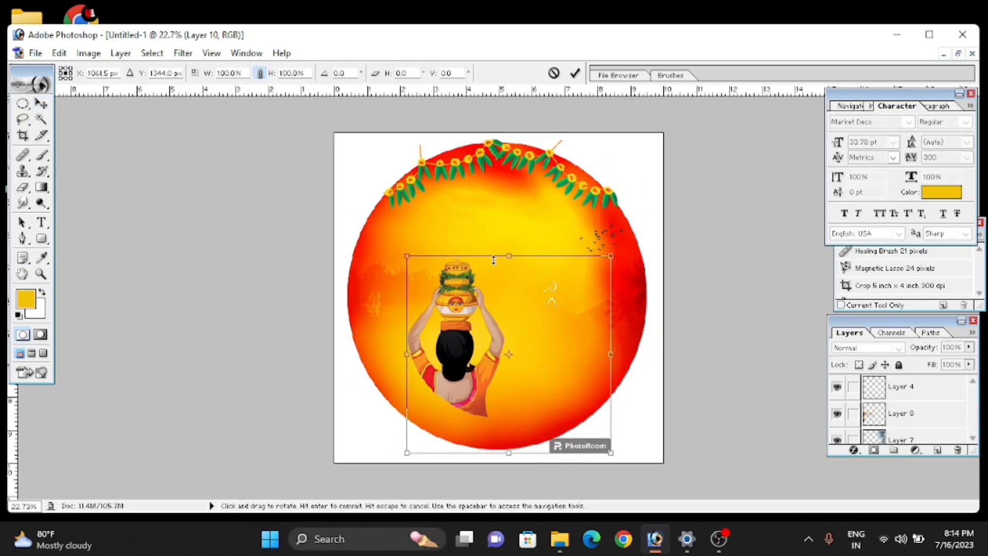
pyautogui.moveTo(610, 255); pyautogui.dragTo(692, 172)
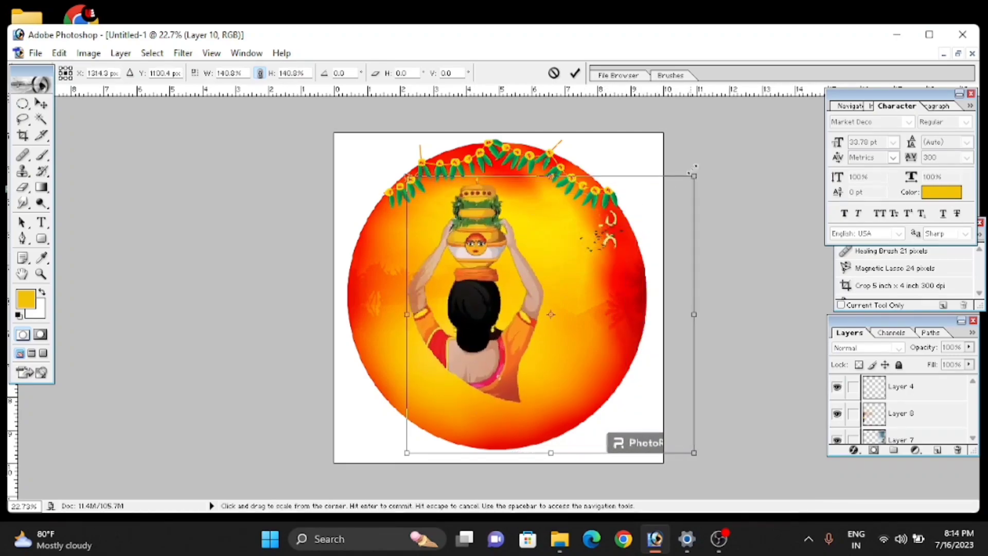
pyautogui.moveTo(595, 272)
pyautogui.mouseDown()
pyautogui.moveTo(551, 326)
pyautogui.moveTo(543, 318)
pyautogui.mouseUp()
pyautogui.press('Return')
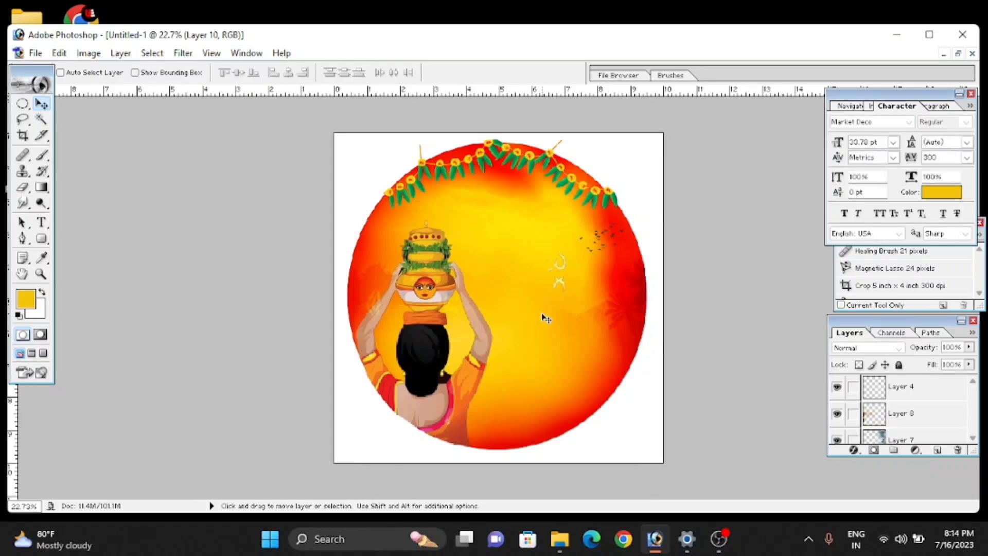
pyautogui.click(22, 186)
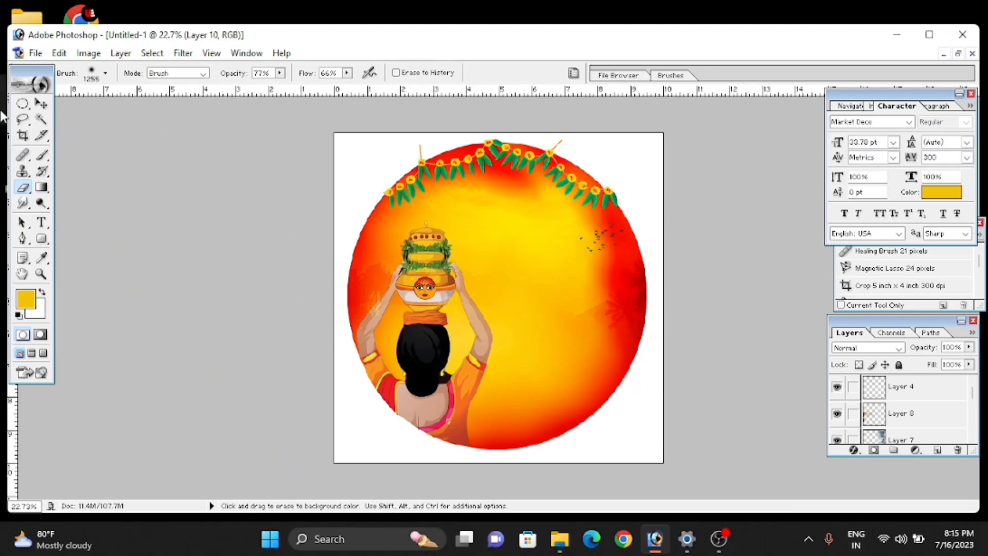
pyautogui.click(41, 106)
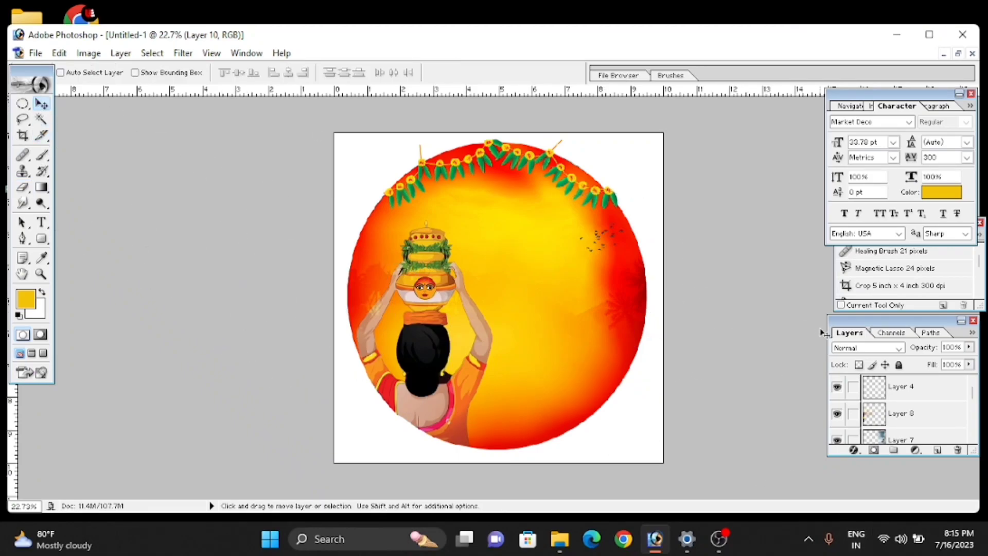
# Clip Layer 10 to Layer 9 with Ctrl+G.
pyautogui.scroll(-1, 916, 418)
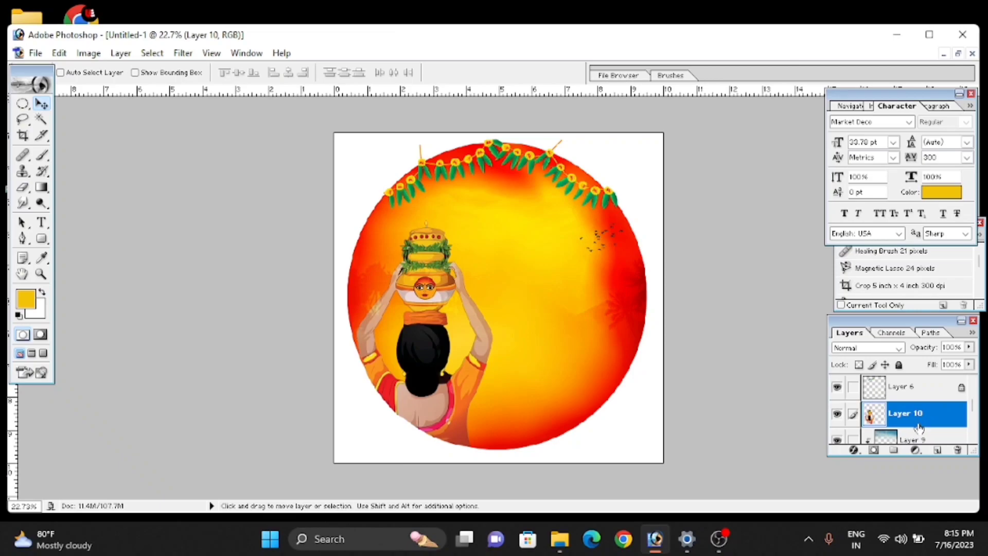
pyautogui.moveTo(921, 427)
pyautogui.mouseDown()
pyautogui.moveTo(919, 354)
pyautogui.moveTo(932, 426)
pyautogui.moveTo(920, 436)
pyautogui.mouseUp()
pyautogui.hotkey('ctrl', 'g')
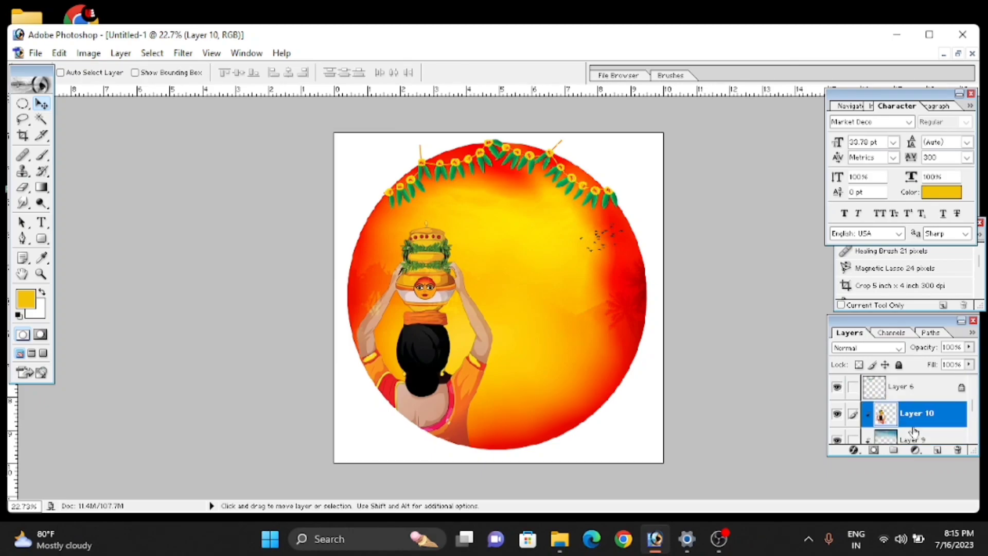
# Clip Layer 6 and Layer 6 copy to the layers below them.
pyautogui.scroll(2, 907, 419)
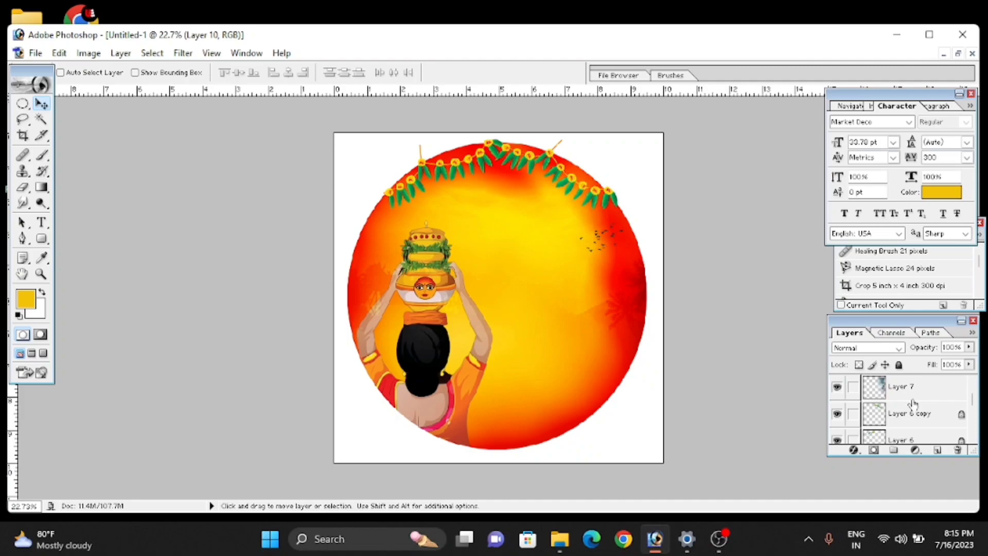
pyautogui.scroll(-2, 913, 412)
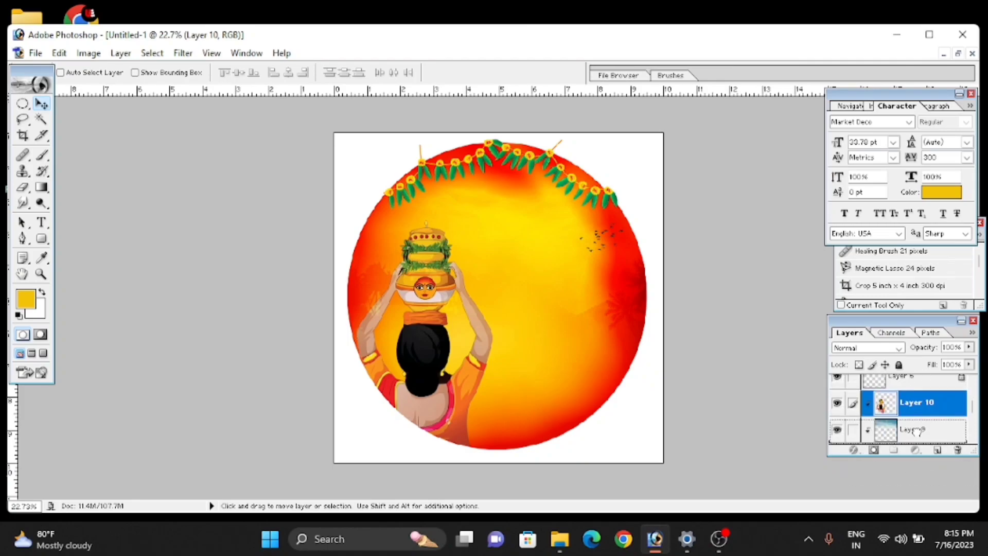
pyautogui.scroll(-1, 915, 431)
pyautogui.scroll(2, 917, 432)
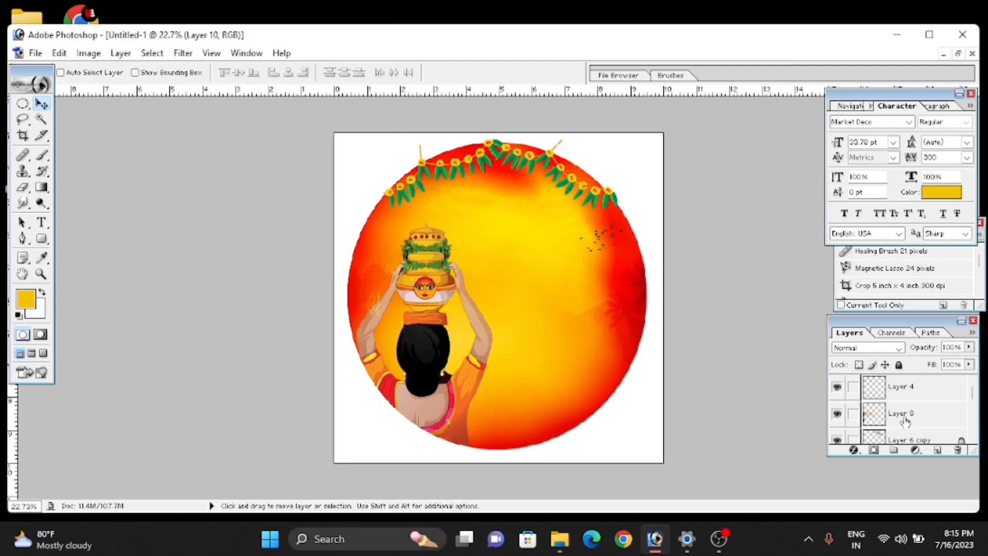
pyautogui.scroll(-1, 905, 421)
pyautogui.scroll(-1, 904, 423)
pyautogui.scroll(-1, 903, 427)
pyautogui.scroll(-2, 900, 434)
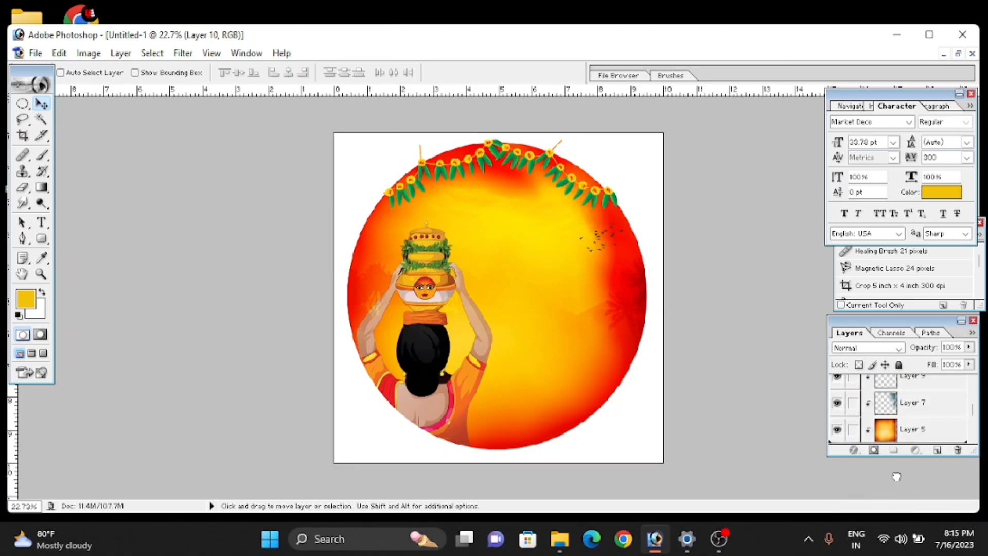
pyautogui.scroll(1, 902, 395)
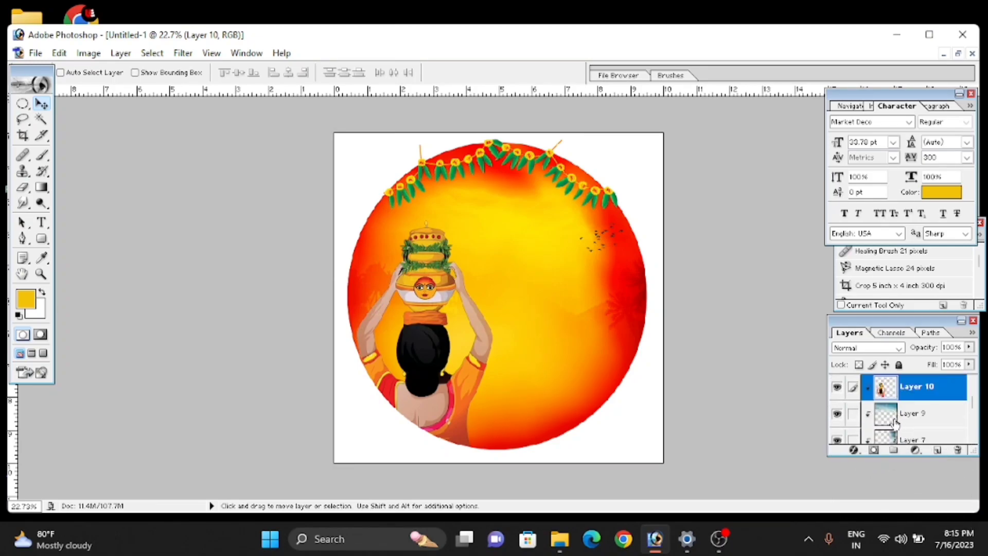
pyautogui.scroll(-1, 896, 424)
pyautogui.scroll(-1, 874, 429)
pyautogui.scroll(-1, 854, 434)
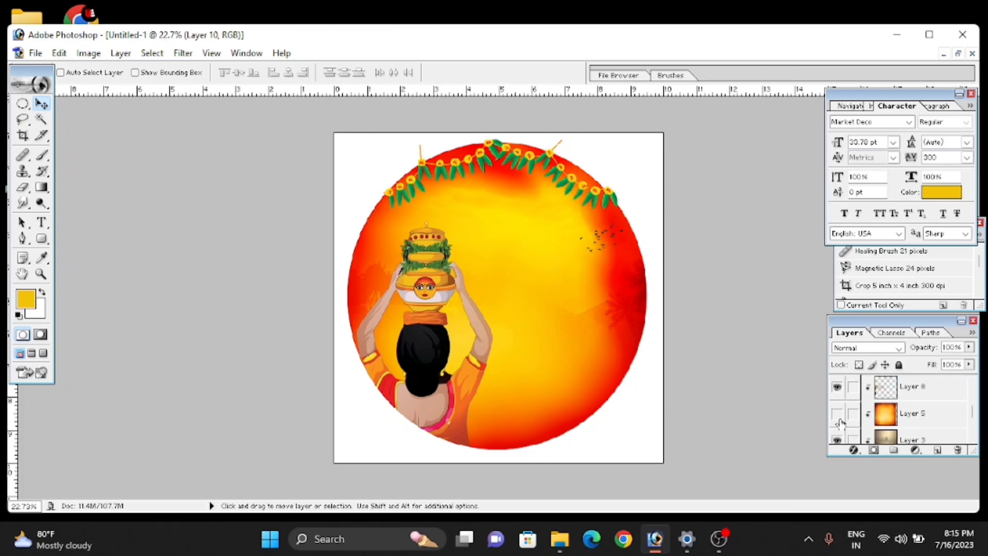
pyautogui.scroll(1, 644, 380)
pyautogui.scroll(1, 653, 388)
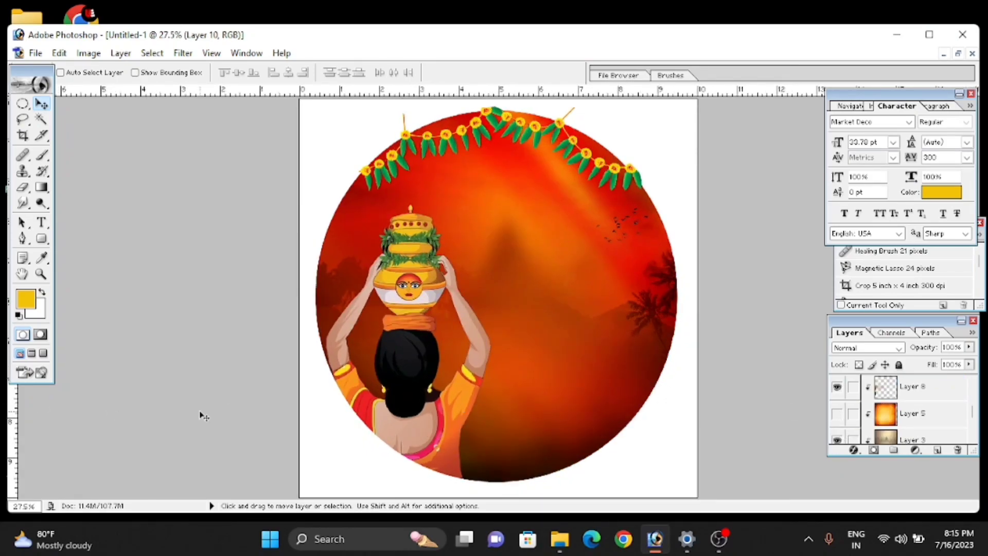
pyautogui.scroll(1, 203, 416)
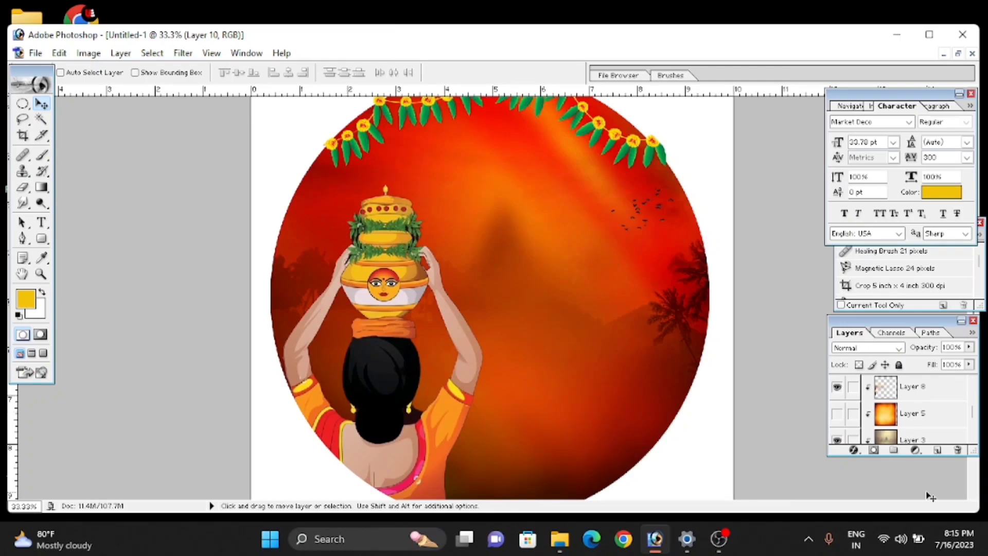
pyautogui.scroll(3, 885, 411)
pyautogui.scroll(-5, 899, 398)
pyautogui.click(892, 419)
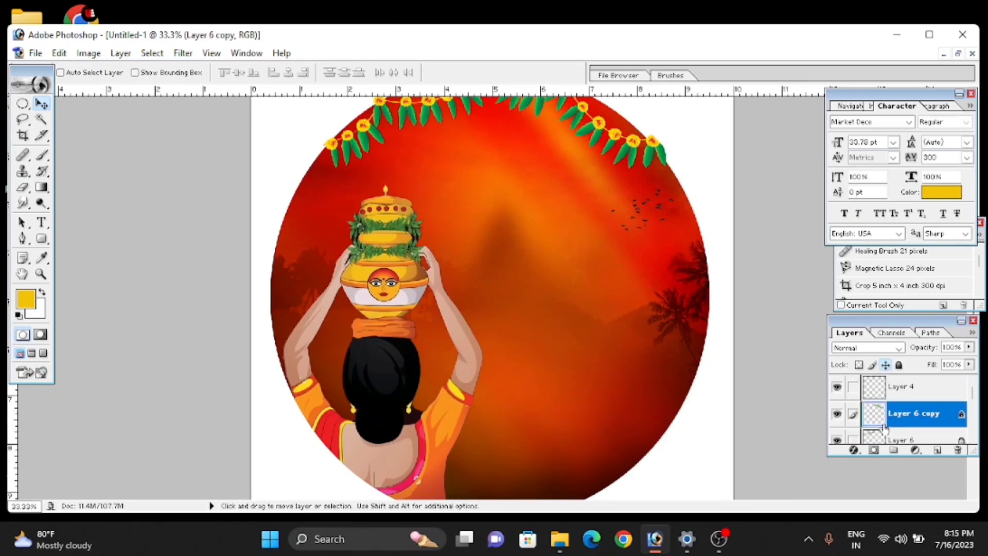
pyautogui.click(883, 440)
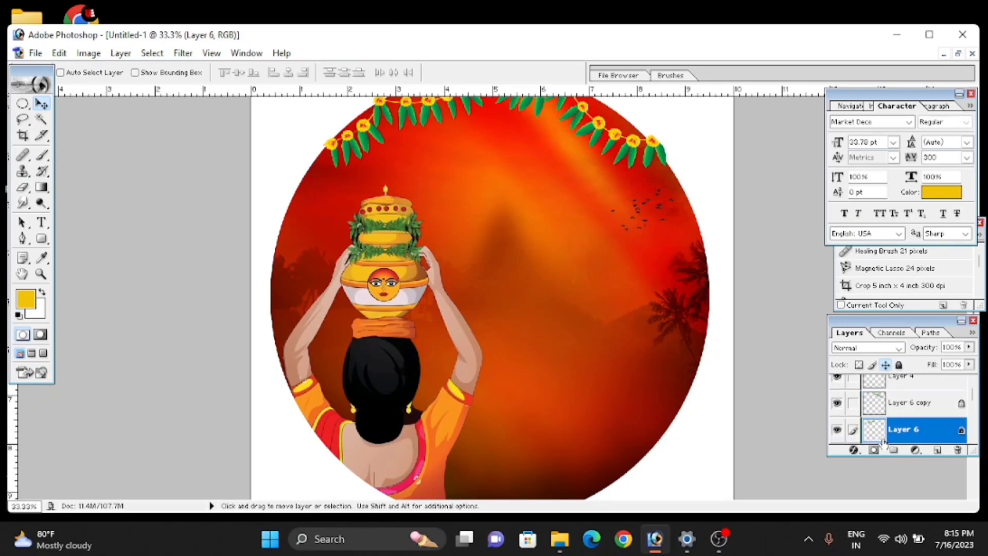
pyautogui.keyDown('alt'); pyautogui.click(883, 442); pyautogui.keyUp('alt')
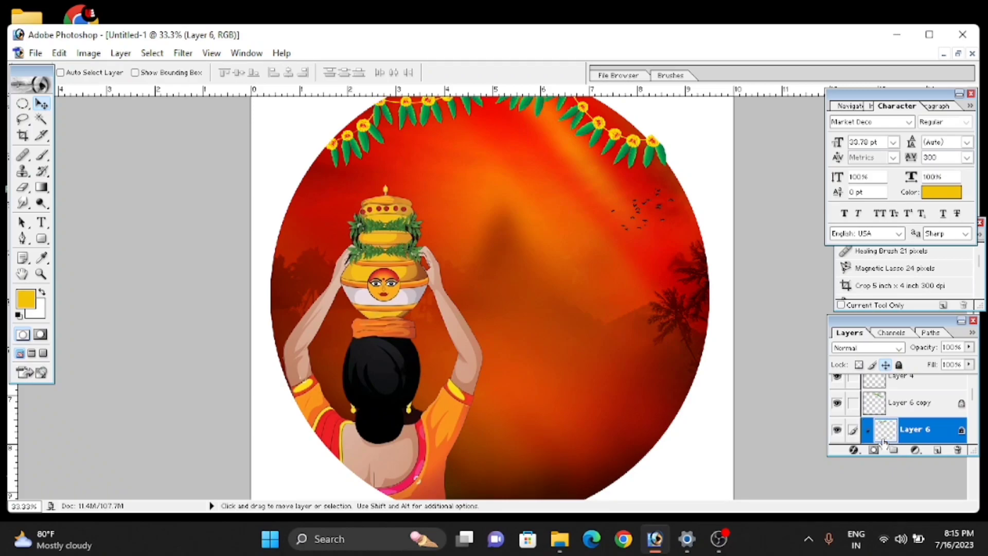
pyautogui.click(920, 412)
pyautogui.keyDown('alt'); pyautogui.click(920, 411); pyautogui.keyUp('alt')
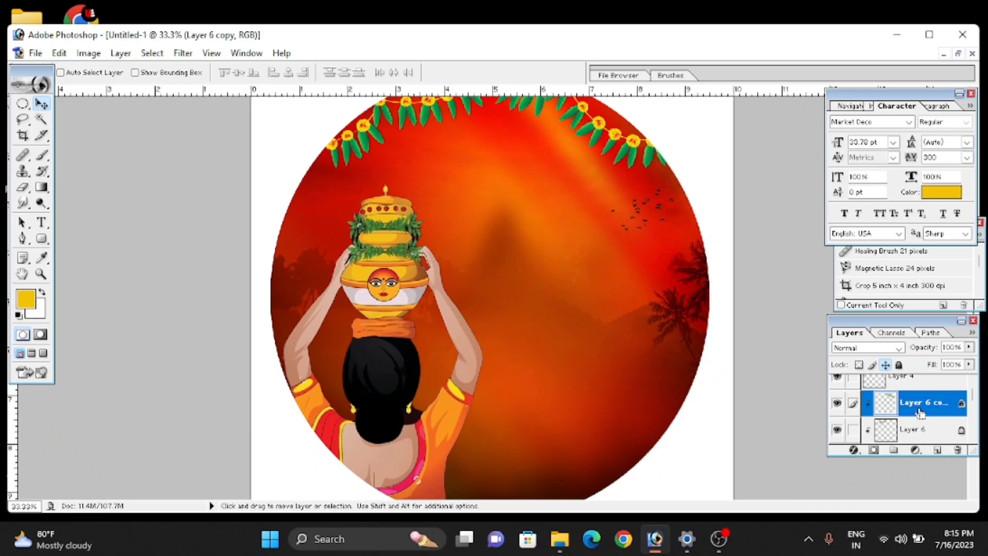
# Bring up the Open dialog and browse the Bonalu image folder.
pyautogui.hotkey('ctrl', 'o')
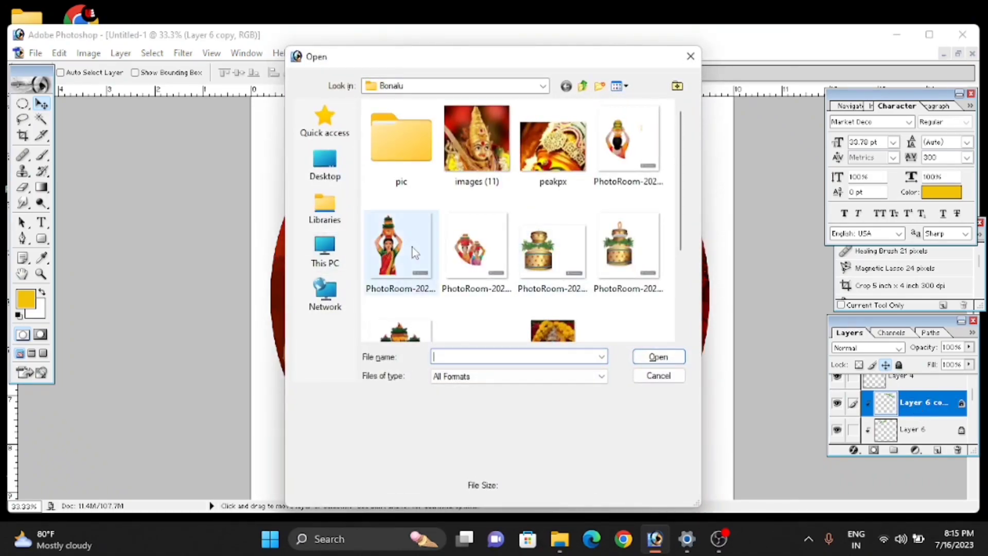
pyautogui.scroll(-3, 448, 252)
pyautogui.scroll(3, 509, 252)
# Open the goddess stock photo and drag it into the greeting document.
pyautogui.scroll(-3, 508, 252)
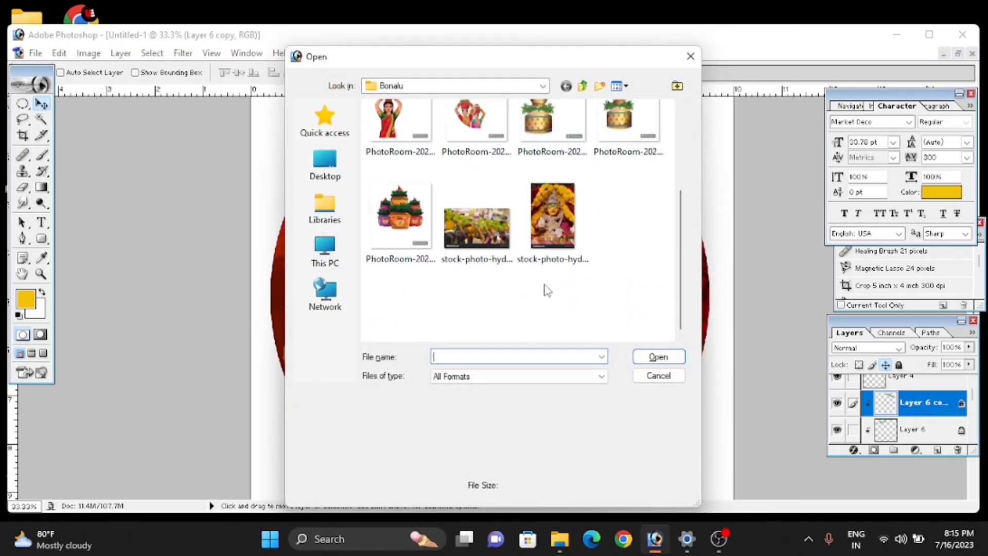
pyautogui.click(551, 223)
pyautogui.doubleClick(551, 224)
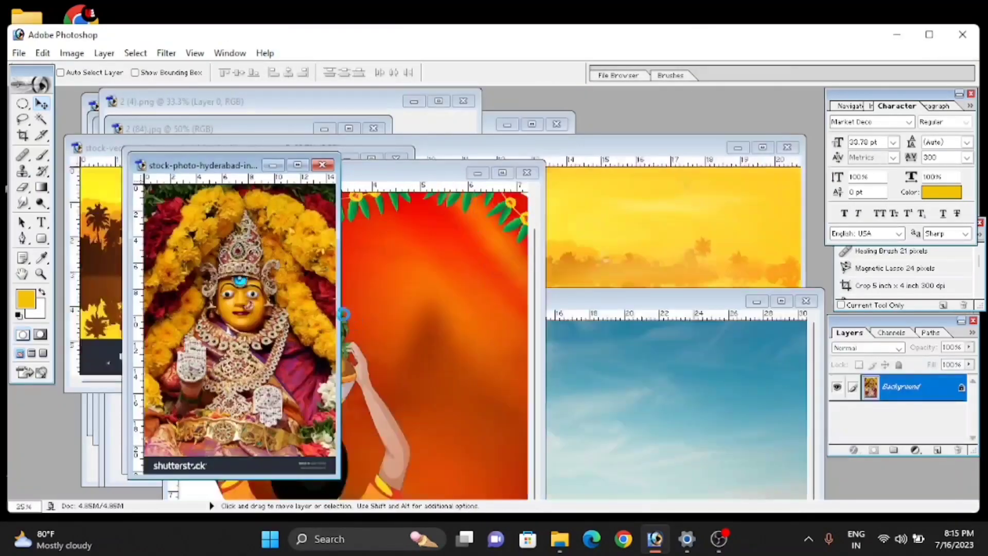
pyautogui.moveTo(442, 308); pyautogui.dragTo(443, 309)
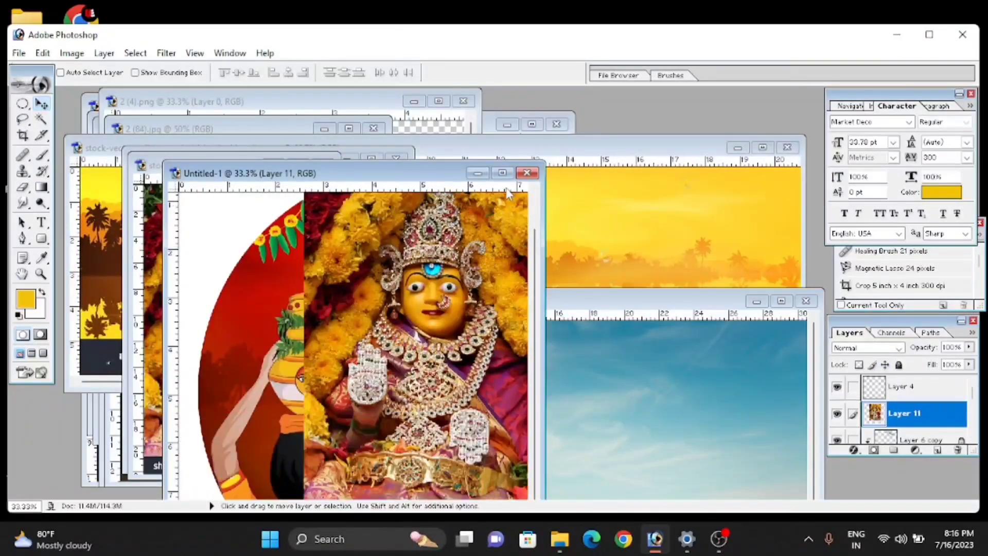
# Shrink the goddess photo to about 62% and position it right of the pot.
pyautogui.click(503, 172)
pyautogui.scroll(-1, 894, 418)
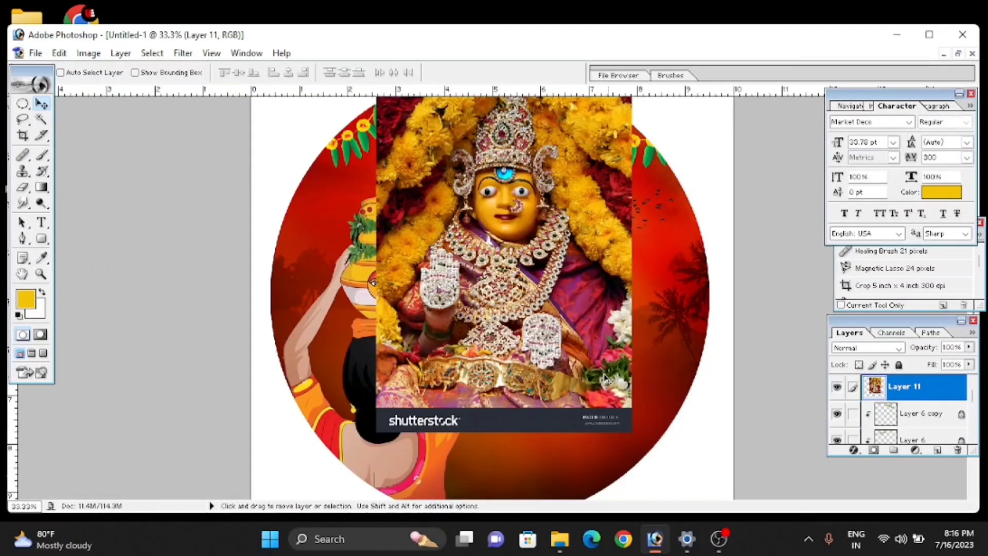
pyautogui.moveTo(606, 380); pyautogui.dragTo(624, 391)
pyautogui.hotkey('ctrl', 't')
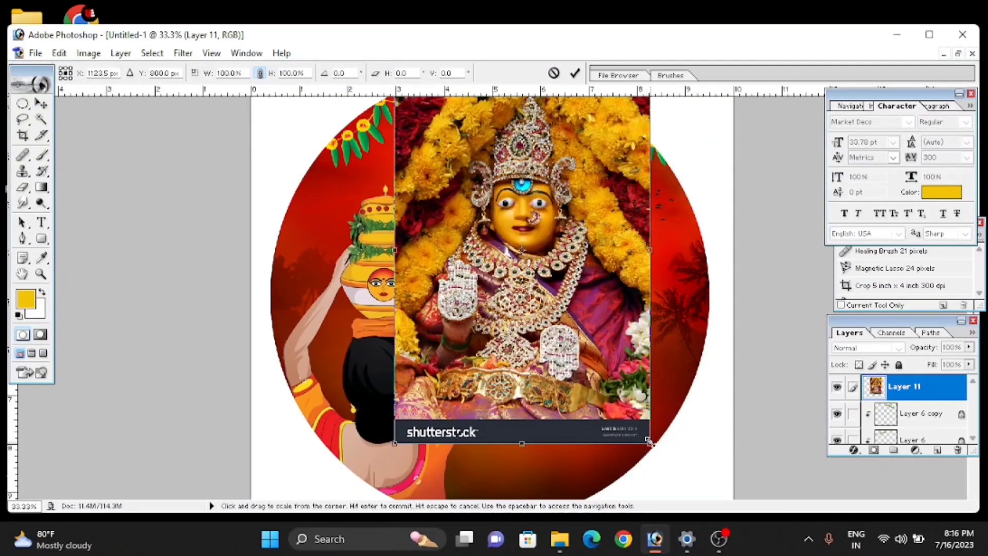
pyautogui.moveTo(649, 443)
pyautogui.mouseDown()
pyautogui.moveTo(556, 274)
pyautogui.moveTo(509, 242)
pyautogui.moveTo(558, 310)
pyautogui.mouseUp()
pyautogui.press('Return')
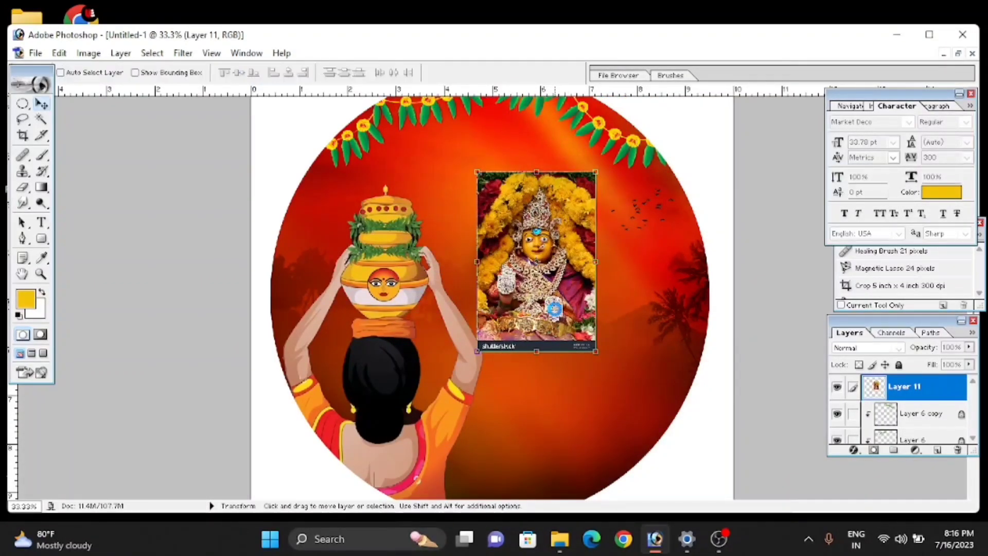
# Erase the goddess photo's lower part, watermark and side edges with large soft eraser brushes, down to 333 px.
pyautogui.click(23, 189)
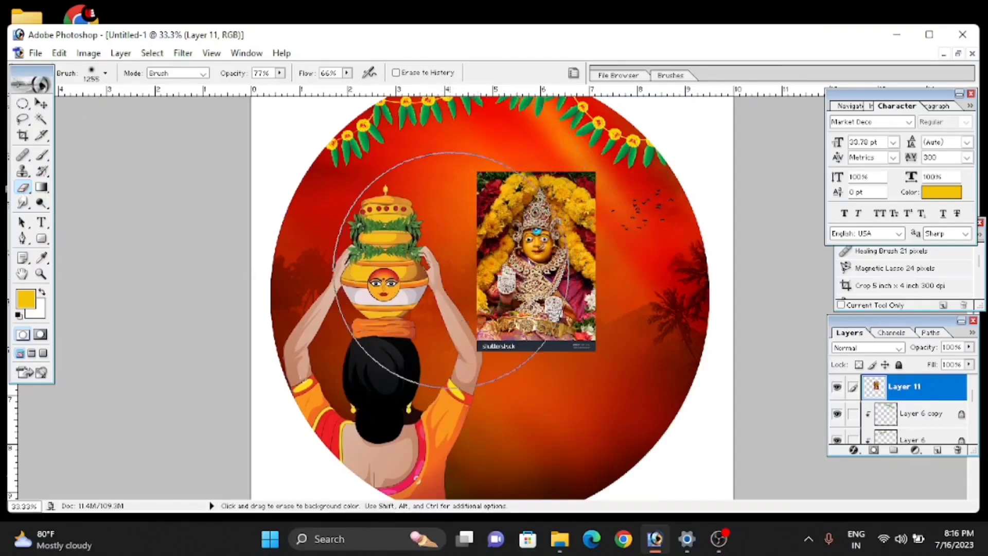
pyautogui.rightClick(478, 351)
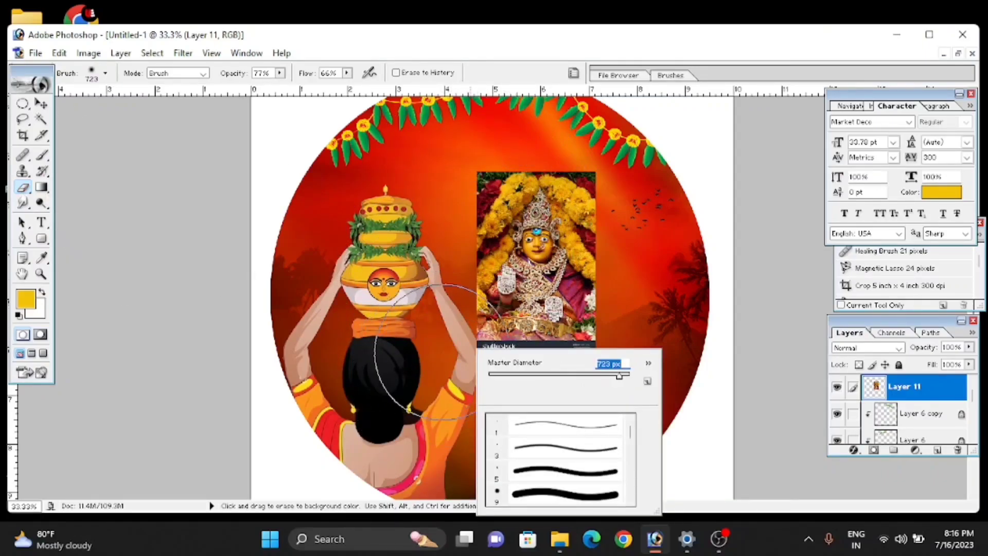
pyautogui.press('Return')
pyautogui.moveTo(456, 345)
pyautogui.mouseDown()
pyautogui.moveTo(540, 349)
pyautogui.moveTo(542, 370)
pyautogui.moveTo(458, 350)
pyautogui.moveTo(639, 375)
pyautogui.moveTo(562, 353)
pyautogui.moveTo(595, 353)
pyautogui.mouseUp()
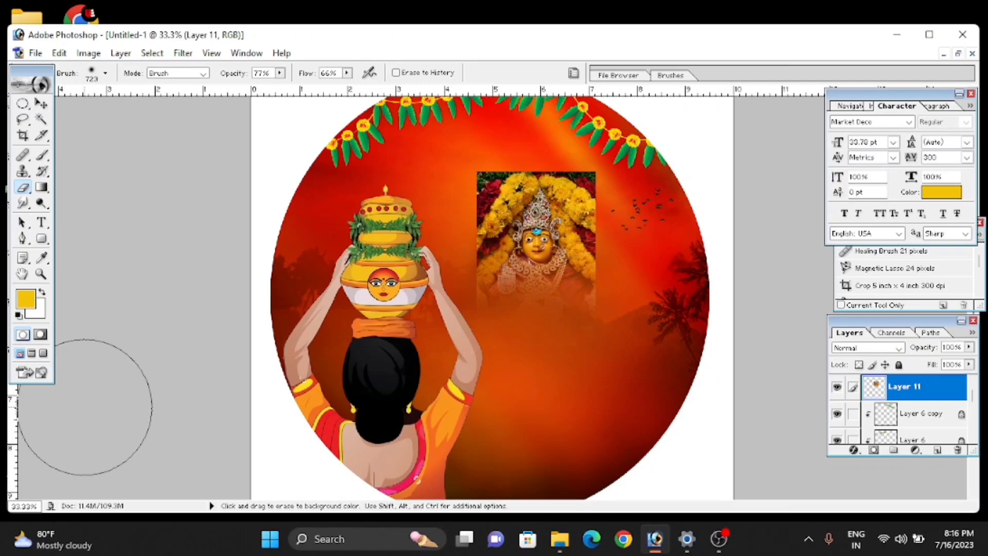
pyautogui.rightClick(406, 349)
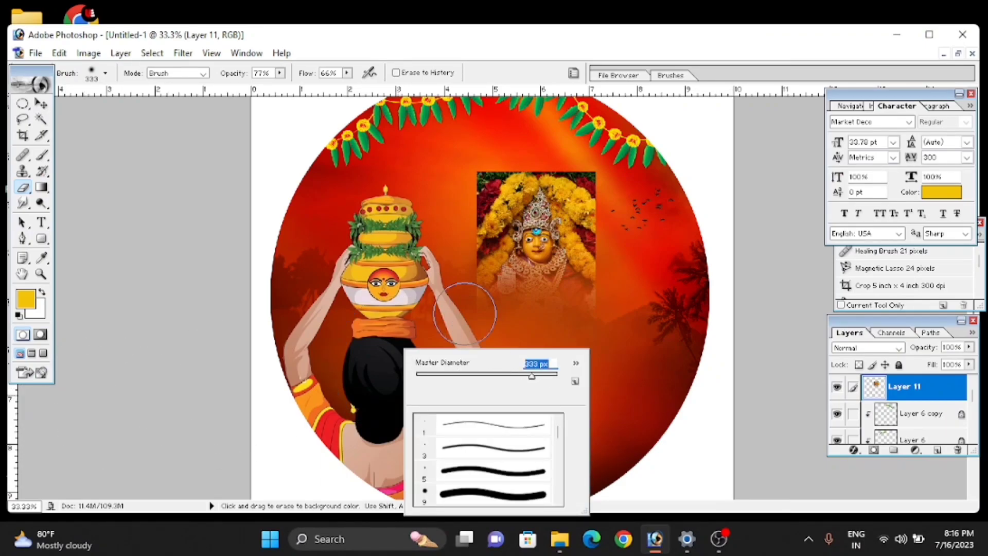
pyautogui.press('Return')
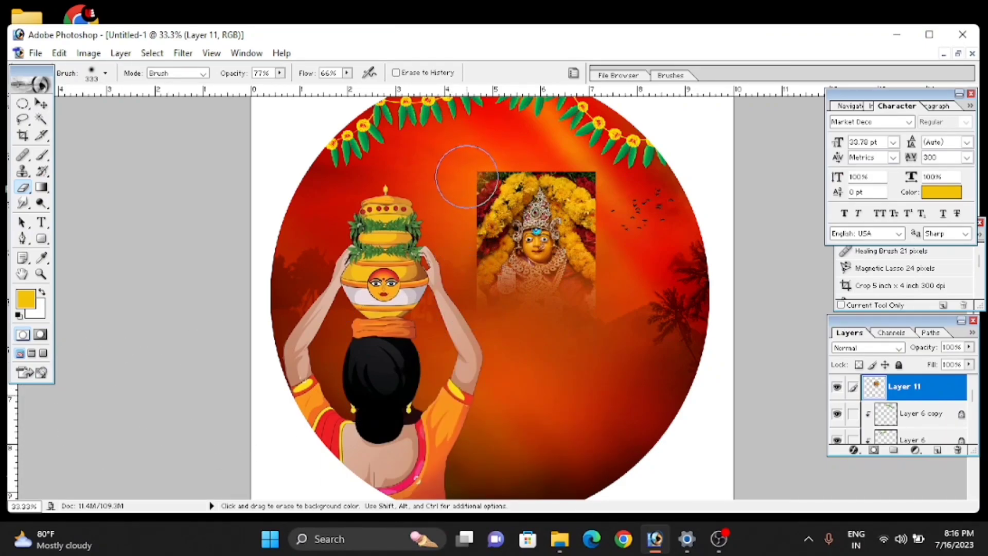
pyautogui.moveTo(466, 176)
pyautogui.mouseDown()
pyautogui.moveTo(488, 285)
pyautogui.moveTo(452, 184)
pyautogui.moveTo(492, 171)
pyautogui.moveTo(585, 205)
pyautogui.moveTo(600, 283)
pyautogui.moveTo(592, 178)
pyautogui.moveTo(580, 170)
pyautogui.mouseUp()
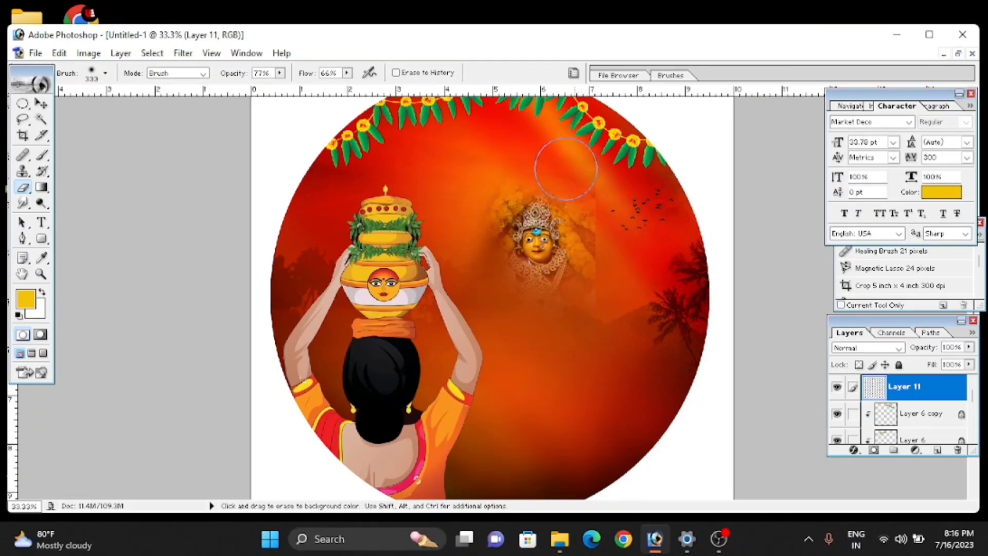
pyautogui.moveTo(603, 212)
pyautogui.mouseDown()
pyautogui.moveTo(606, 279)
pyautogui.moveTo(503, 341)
pyautogui.mouseUp()
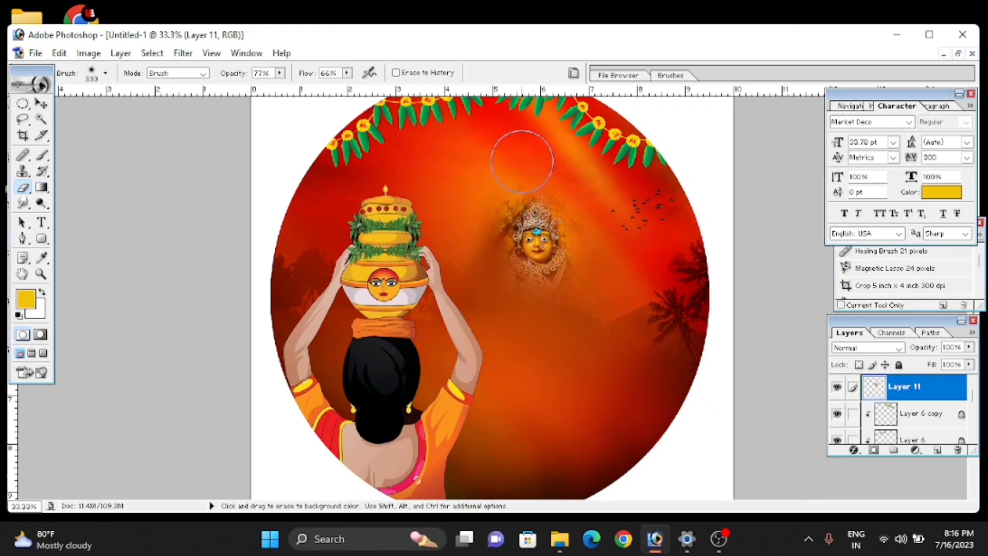
# Set the goddess layer to Luminosity blending and shift it slightly lower-right.
pyautogui.click(41, 105)
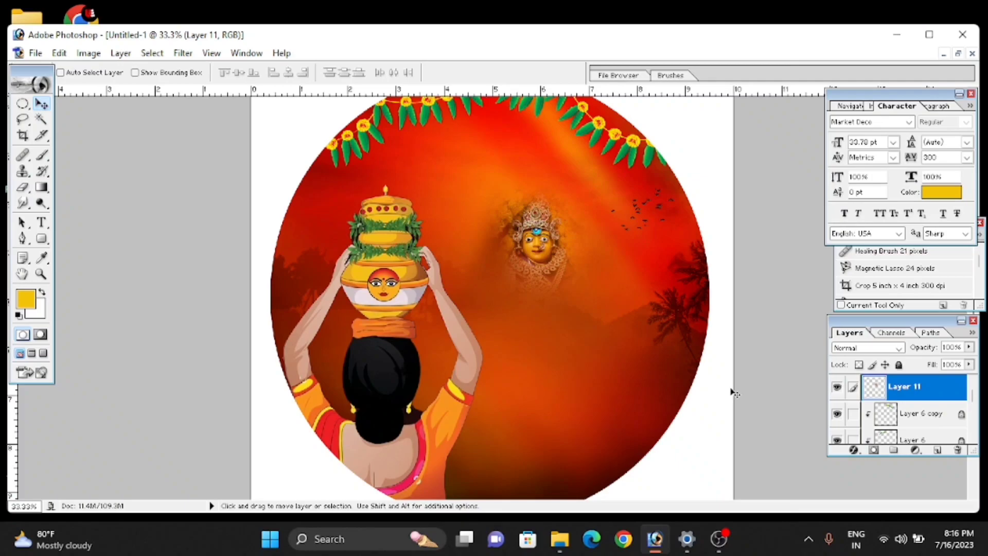
pyautogui.click(877, 347)
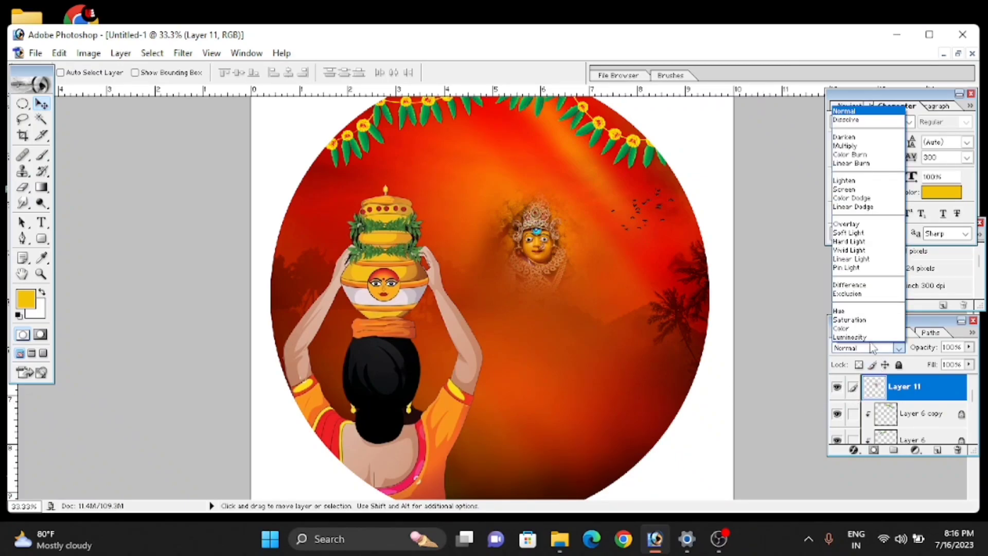
pyautogui.click(864, 349)
pyautogui.moveTo(597, 319); pyautogui.dragTo(599, 312)
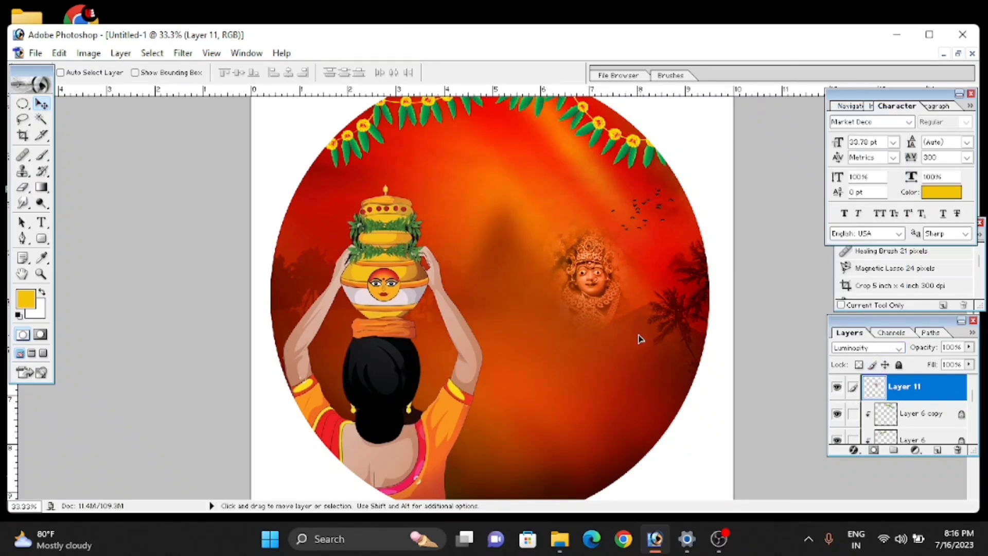
pyautogui.scroll(-1, 604, 335)
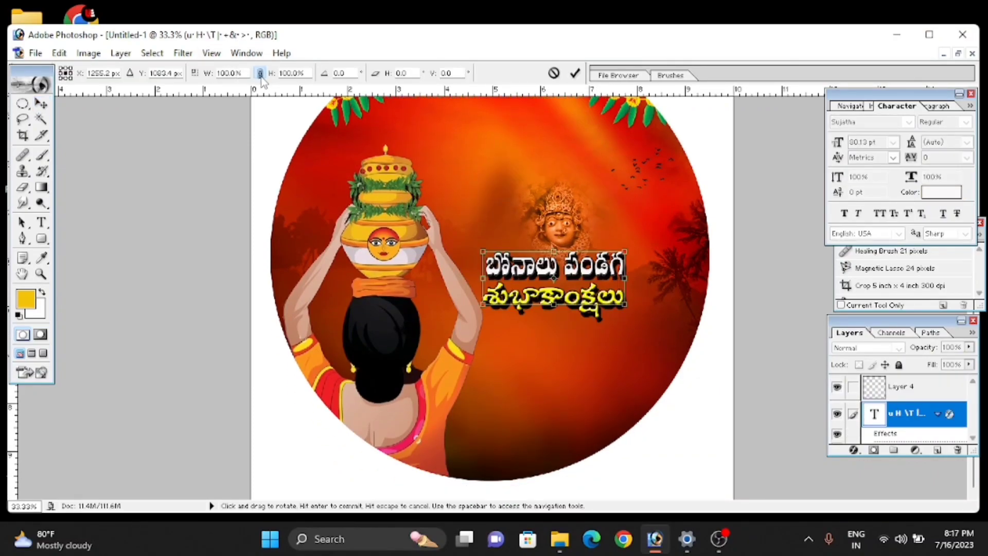
# Enlarge the Telugu greeting text to about 110%.
pyautogui.moveTo(625, 304); pyautogui.dragTo(661, 322)
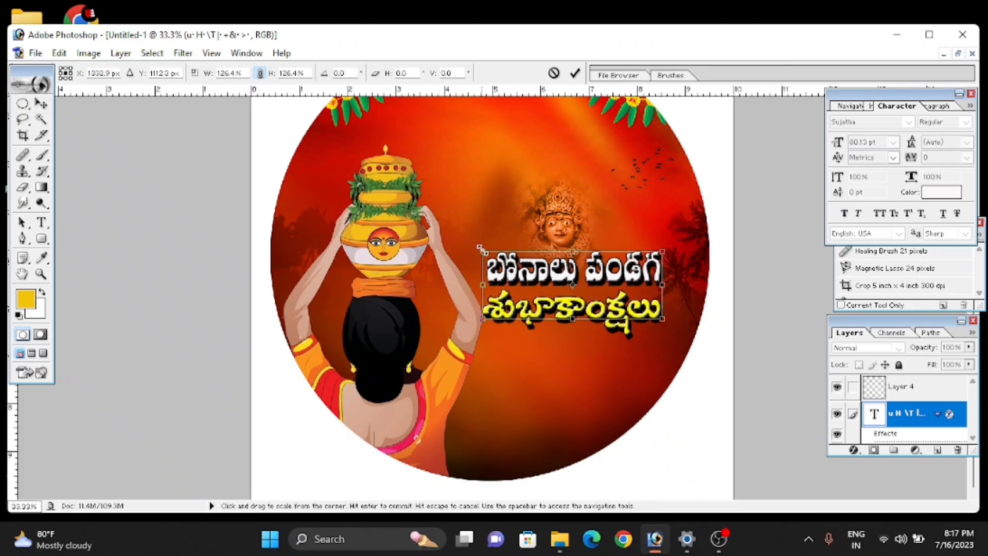
pyautogui.moveTo(478, 254); pyautogui.dragTo(500, 265)
pyautogui.press('Return')
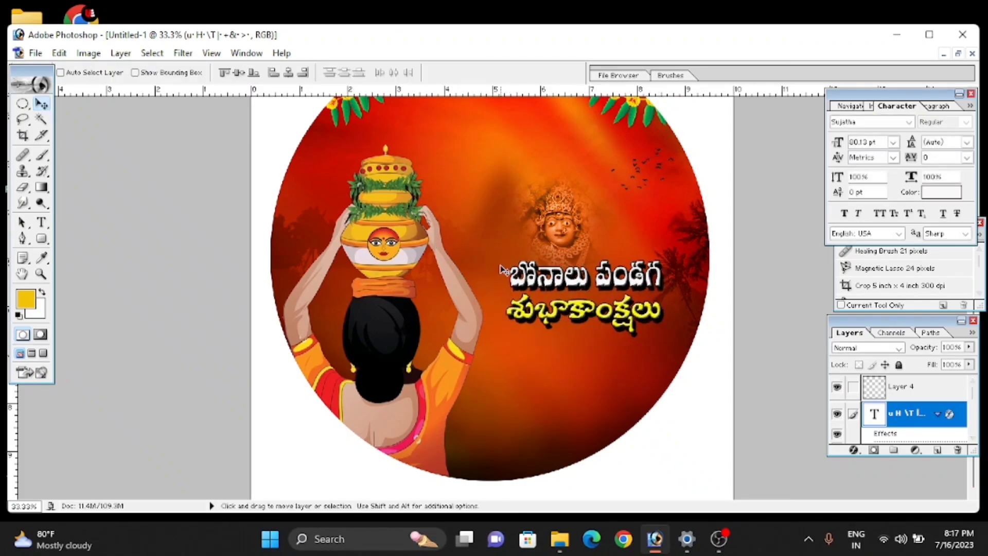
# Move the goddess layer (Layer 11) up and right, then bring up the Open dialog.
pyautogui.scroll(-1, 926, 402)
pyautogui.scroll(-1, 915, 411)
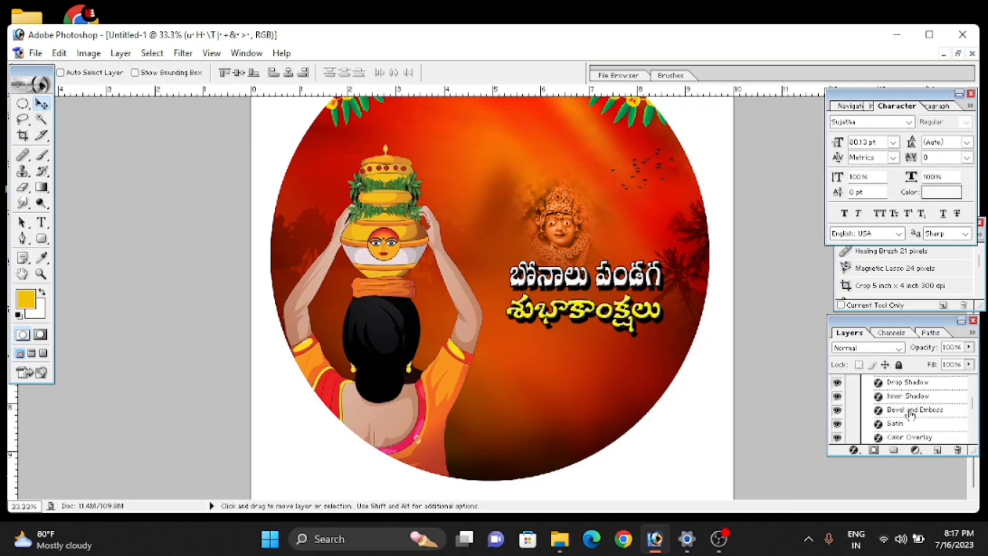
pyautogui.scroll(-1, 909, 430)
pyautogui.click(883, 392)
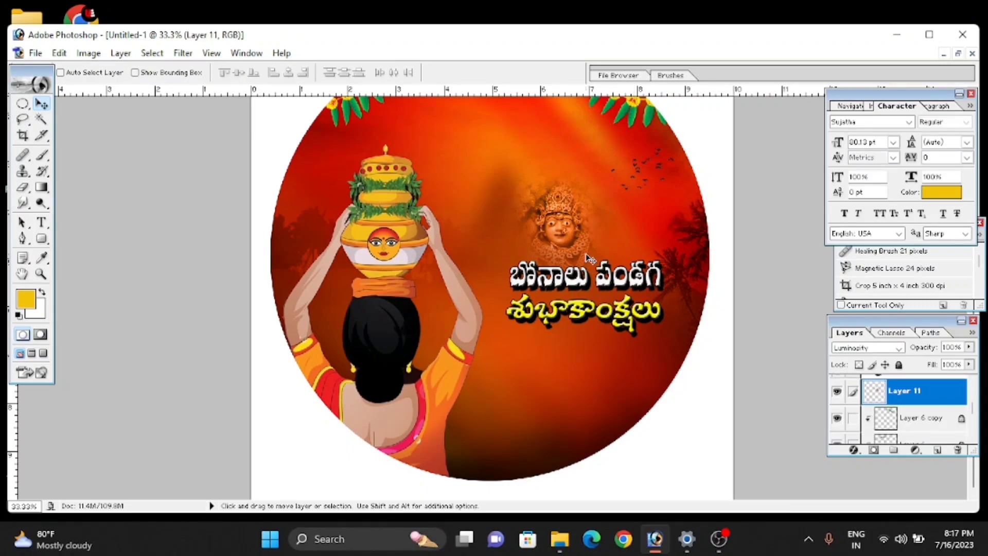
pyautogui.moveTo(590, 248); pyautogui.dragTo(602, 233)
pyautogui.scroll(2, 603, 336)
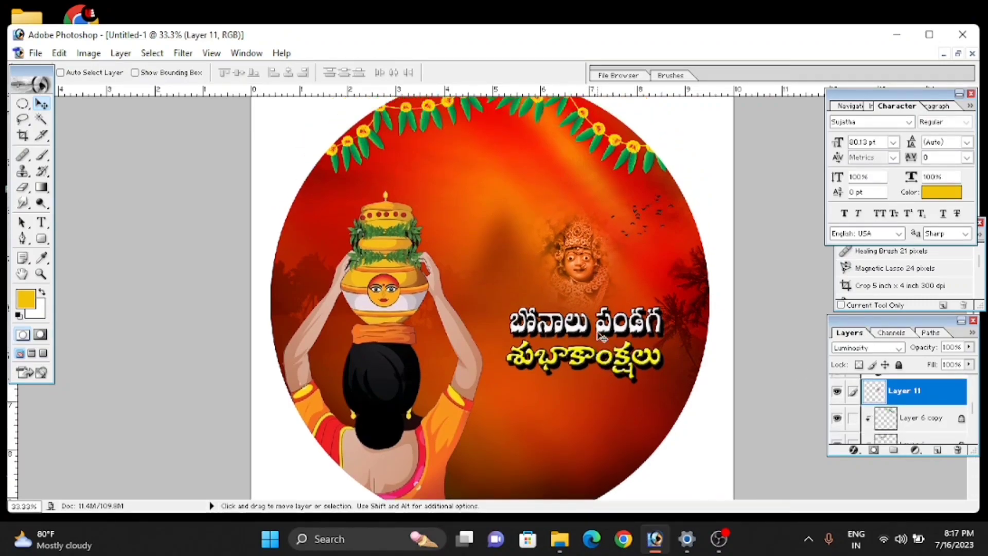
pyautogui.hotkey('ctrl', 'o')
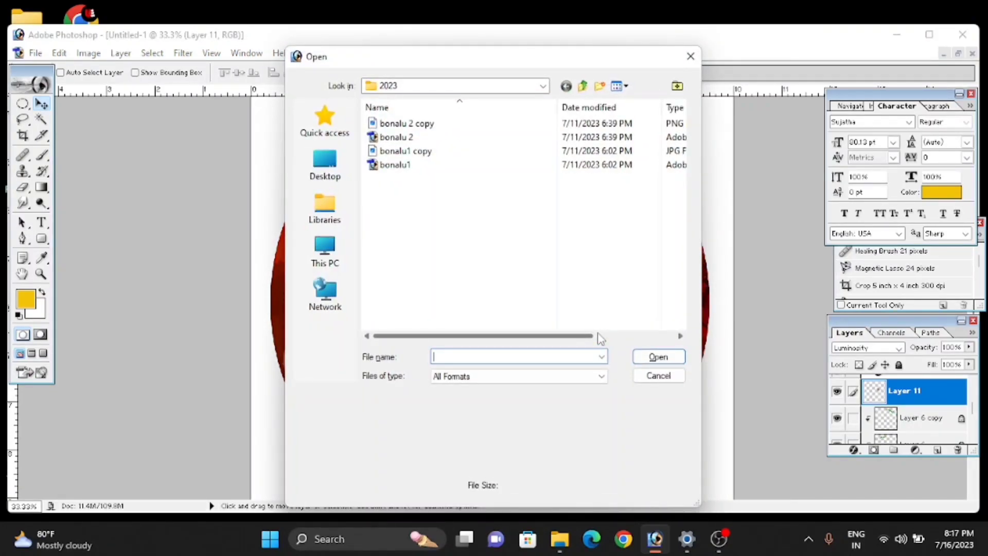
# Navigate to backgrounds > politial > Modi bandi sanjay in the Open dialog.
pyautogui.click(582, 86)
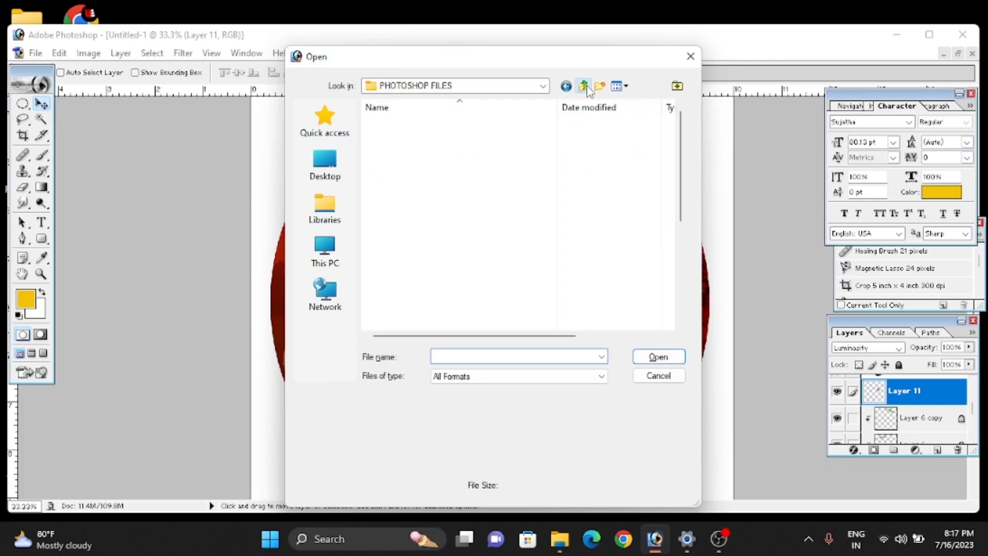
pyautogui.click(586, 88)
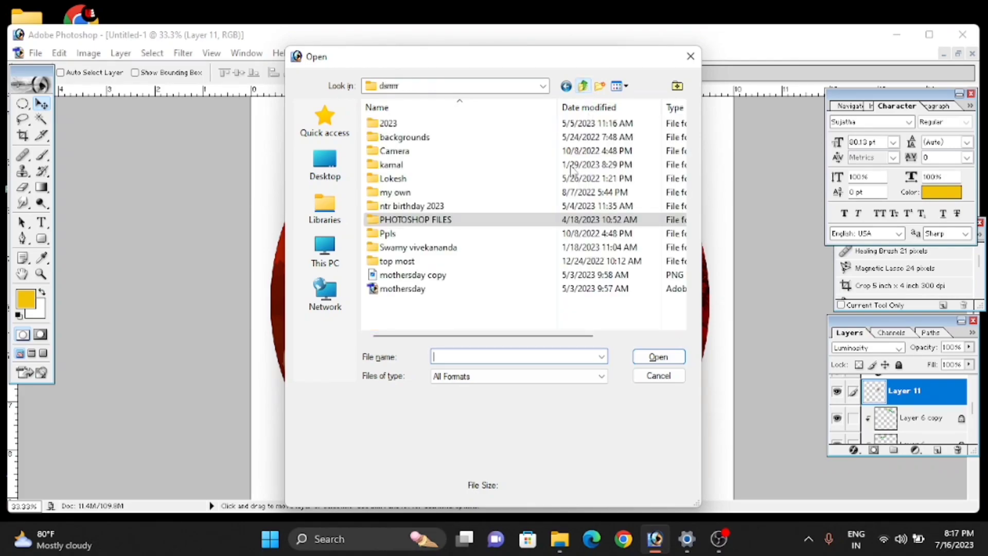
pyautogui.click(418, 124)
pyautogui.click(410, 222)
pyautogui.doubleClick(410, 222)
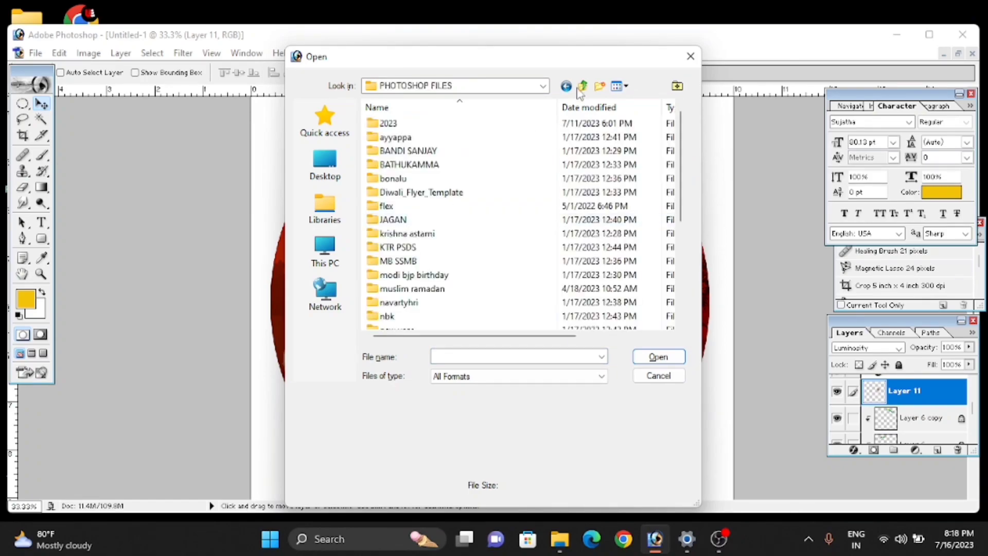
pyautogui.click(584, 86)
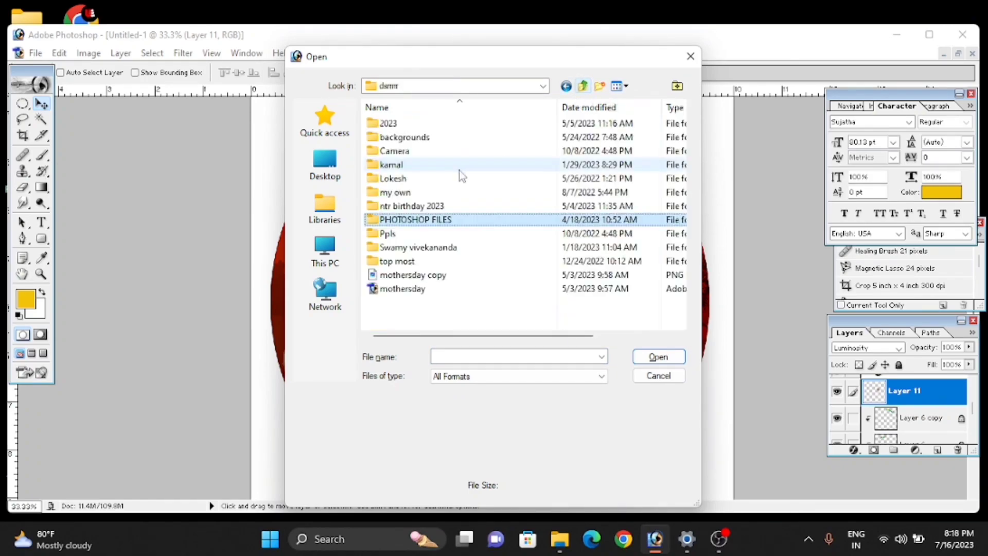
pyautogui.click(427, 142)
pyautogui.doubleClick(429, 141)
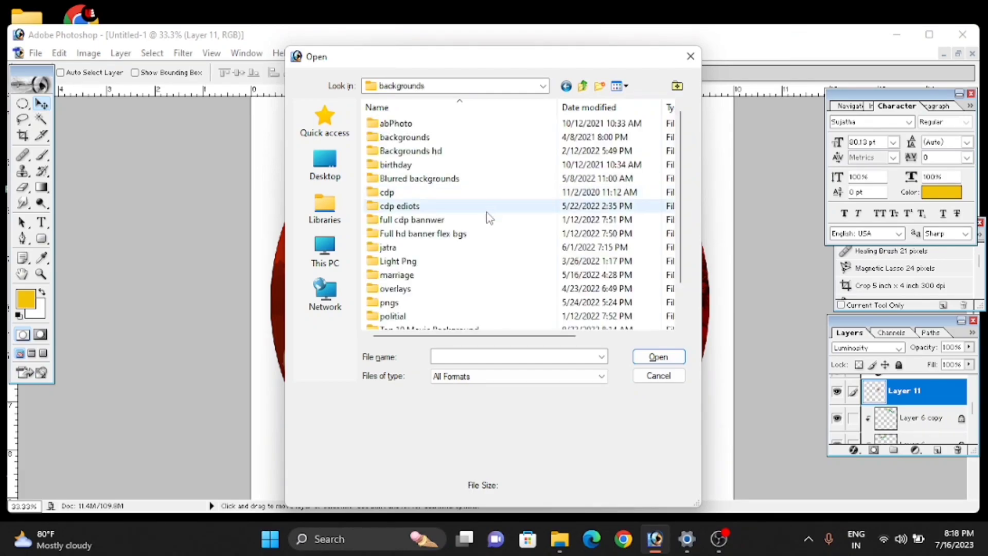
pyautogui.scroll(-1, 427, 288)
pyautogui.doubleClick(412, 272)
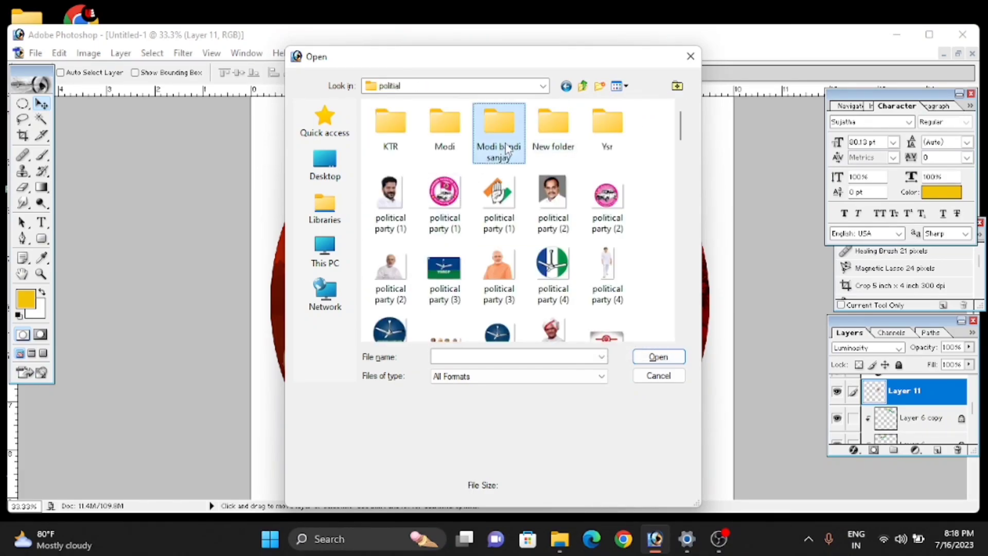
pyautogui.doubleClick(519, 147)
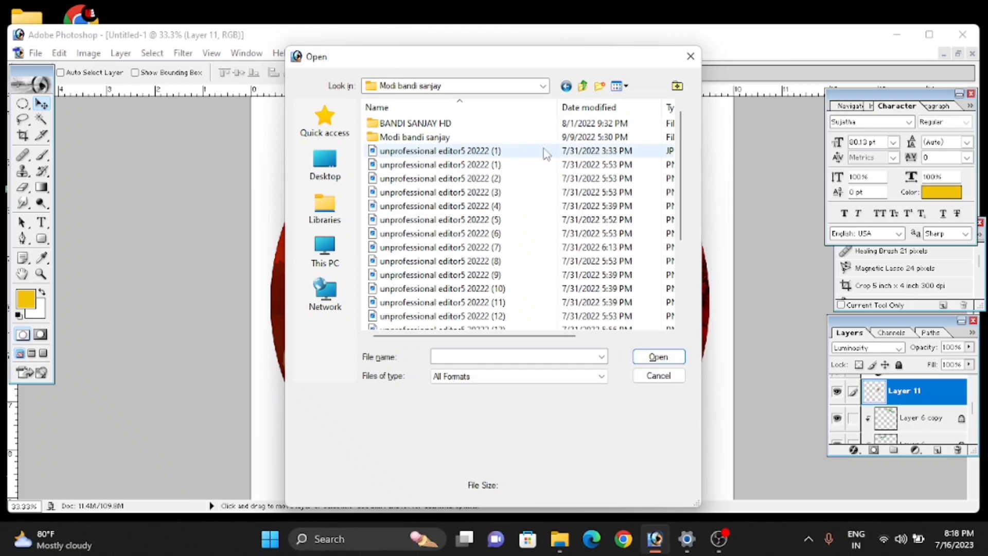
pyautogui.doubleClick(455, 138)
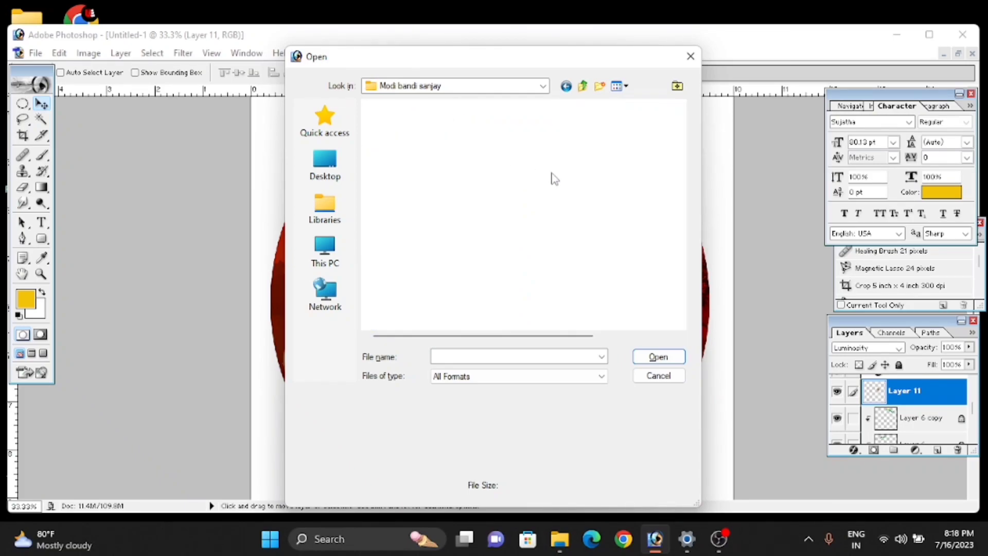
# Show the files as Large icons and open a politician cutout image.
pyautogui.click(616, 87)
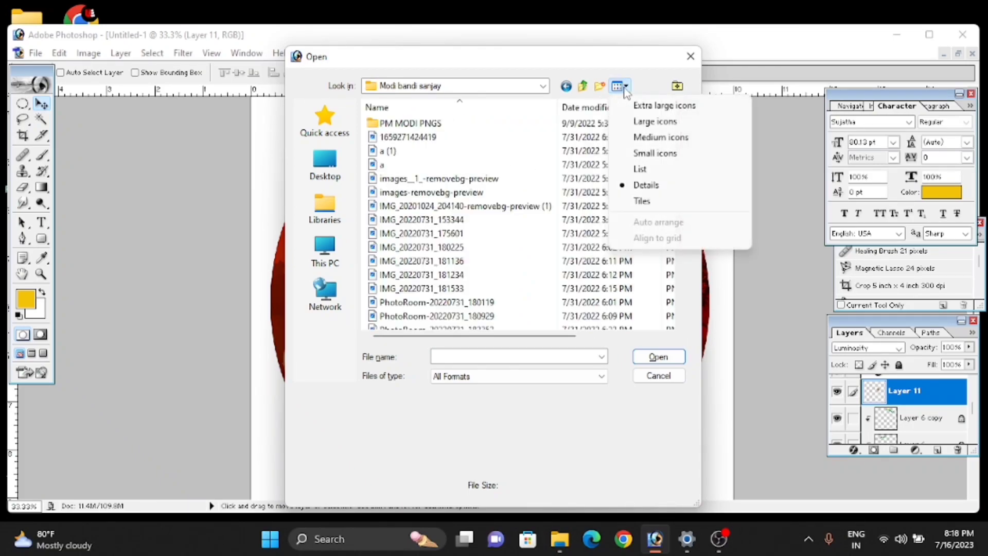
pyautogui.click(663, 122)
pyautogui.scroll(-3, 566, 278)
pyautogui.scroll(-2, 491, 235)
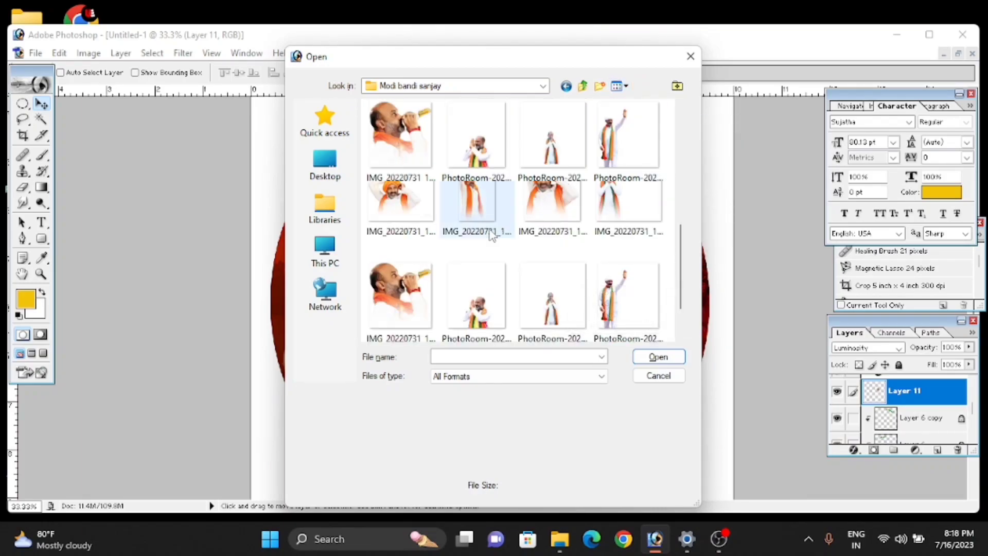
pyautogui.scroll(-3, 492, 236)
pyautogui.scroll(-2, 490, 234)
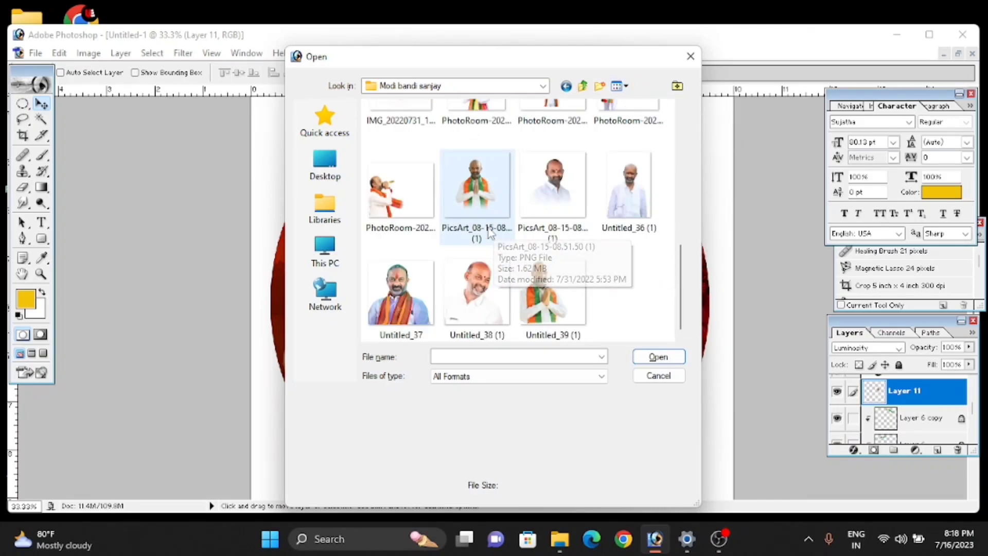
pyautogui.scroll(5, 515, 270)
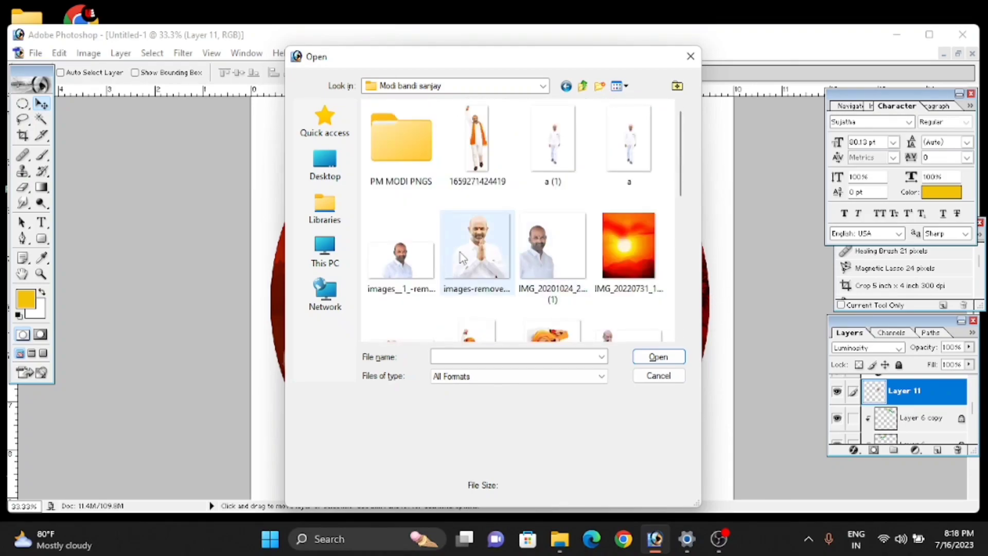
pyautogui.scroll(-3, 545, 226)
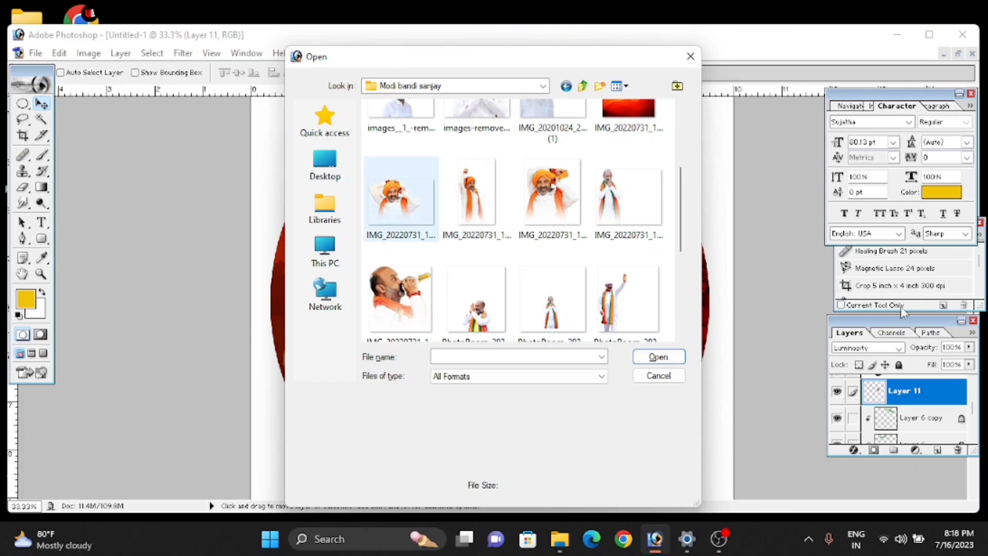
pyautogui.doubleClick(412, 202)
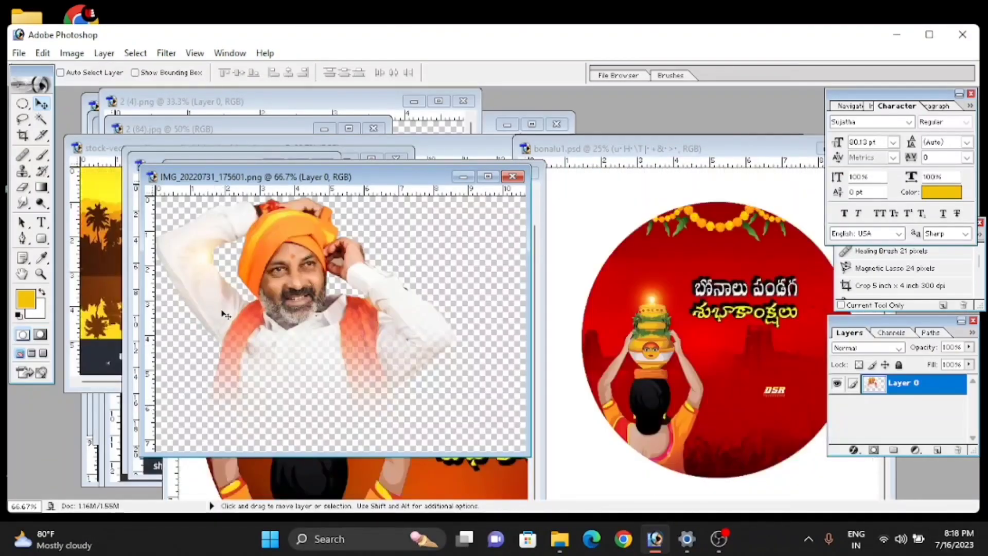
# Drag the turbaned man cutout into Untitled-1 and move it to the circle's lower right.
pyautogui.moveTo(344, 383); pyautogui.dragTo(447, 507)
pyautogui.moveTo(389, 357); pyautogui.dragTo(443, 479)
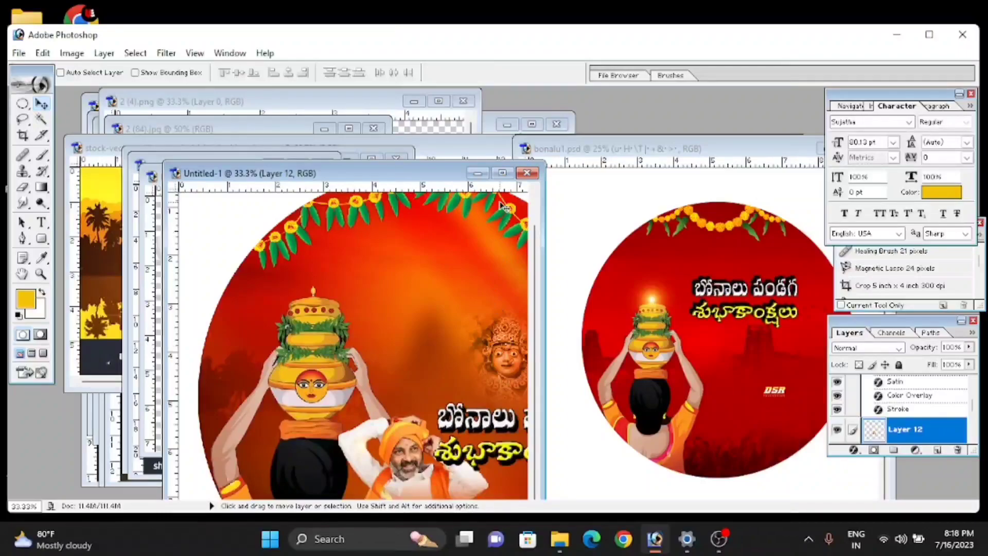
pyautogui.hotkey('ctrl', 'z')
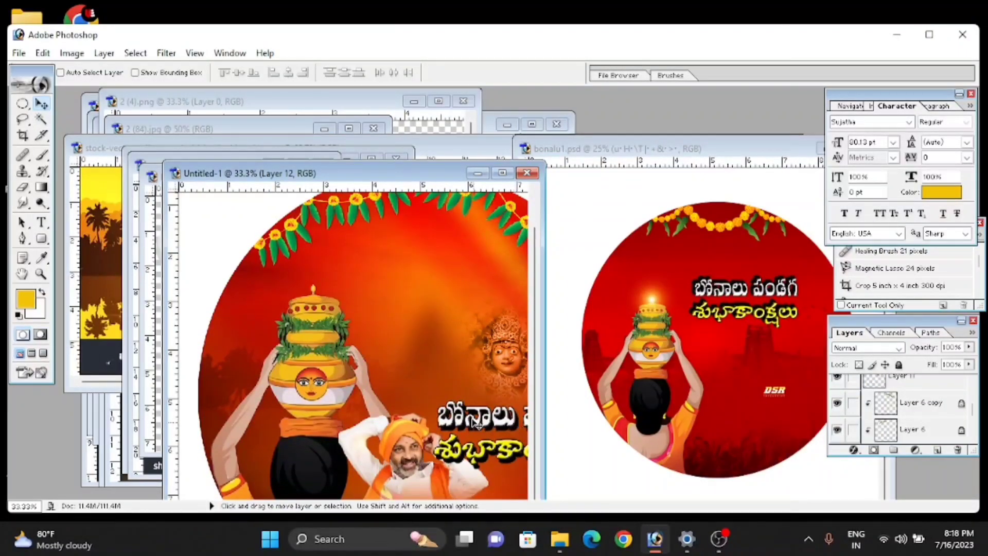
pyautogui.click(500, 173)
pyautogui.moveTo(548, 417); pyautogui.dragTo(613, 459)
pyautogui.scroll(3, 901, 429)
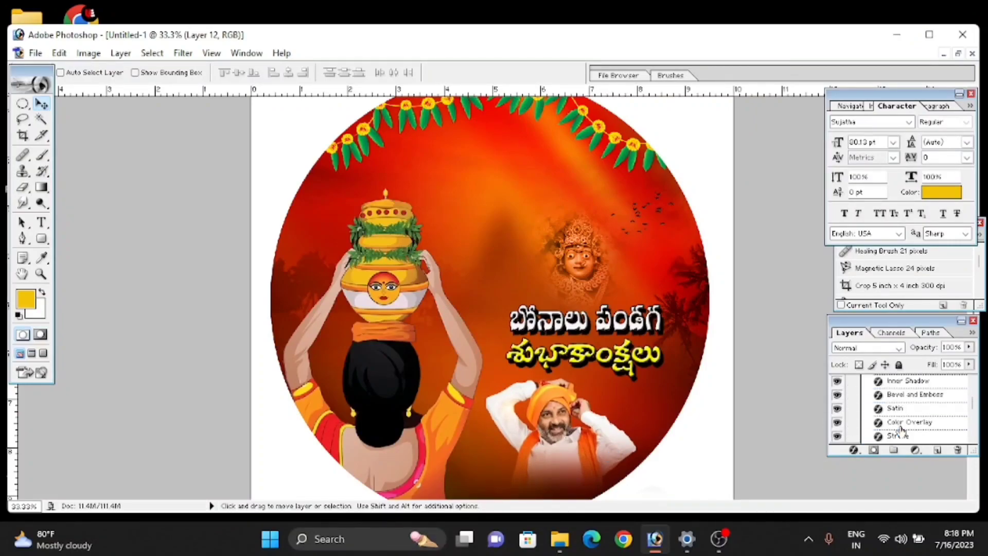
pyautogui.scroll(-2, 881, 409)
pyautogui.moveTo(882, 404); pyautogui.dragTo(910, 393)
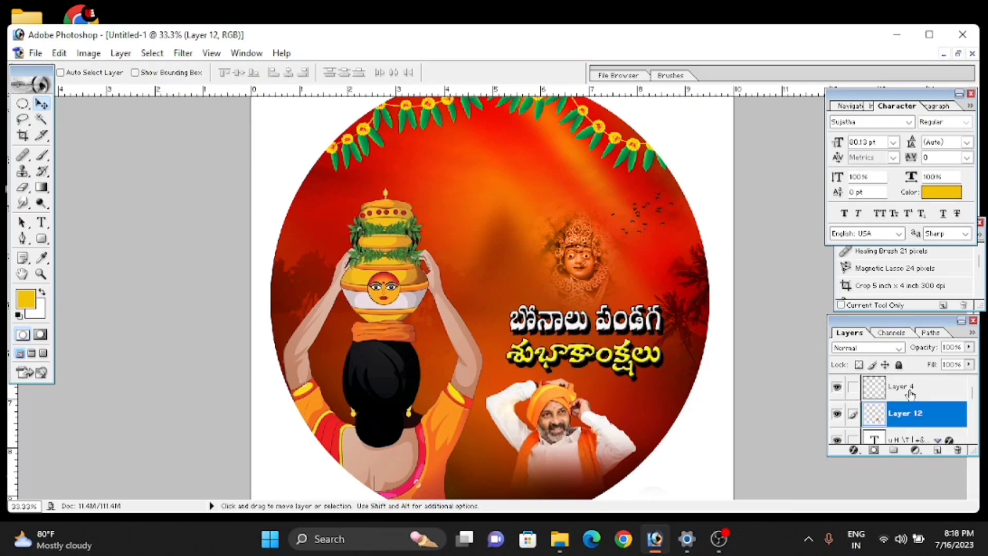
pyautogui.click(93, 54)
pyautogui.moveTo(131, 92)
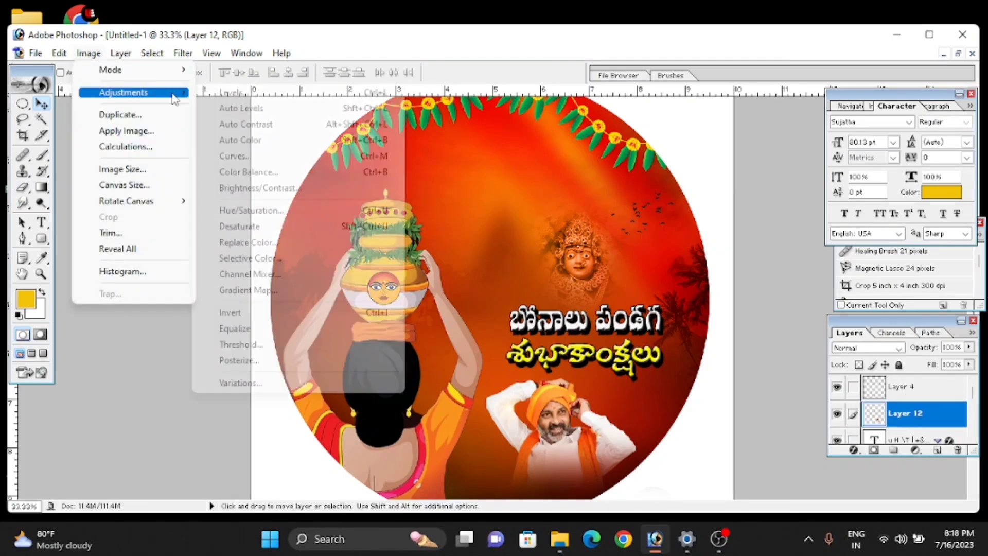
# Brighten the man cutout with an upward Curves adjustment and nudge it slightly higher.
pyautogui.click(261, 157)
pyautogui.moveTo(761, 248); pyautogui.dragTo(756, 247)
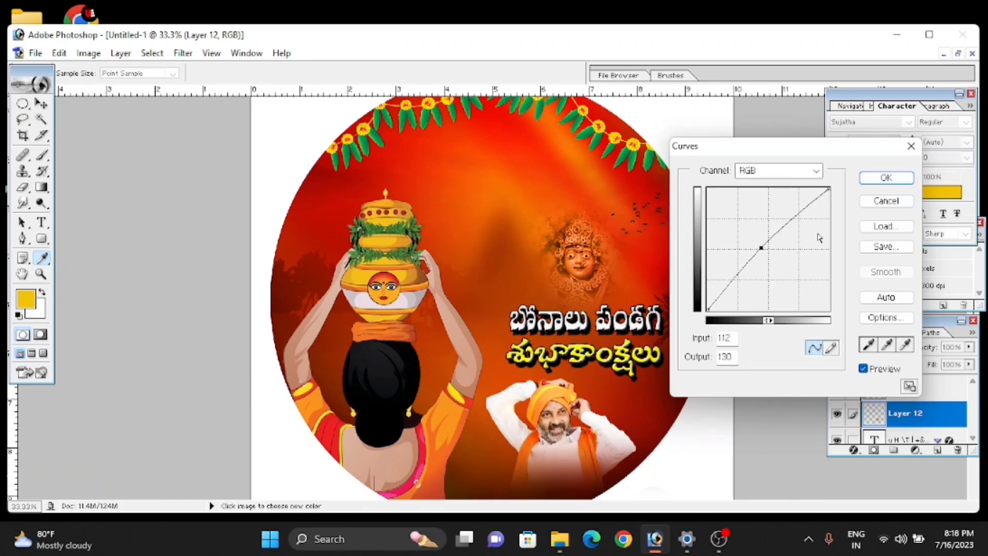
pyautogui.click(879, 179)
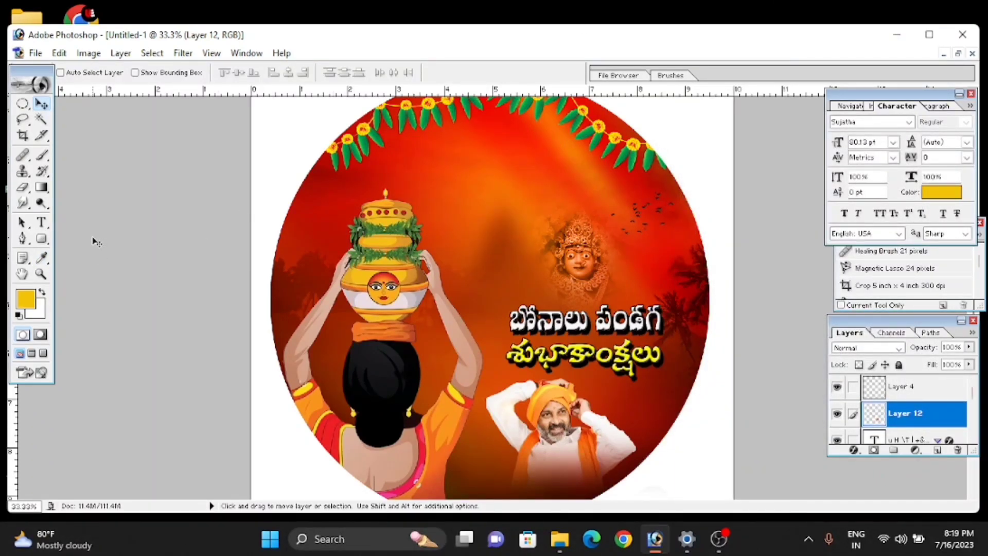
pyautogui.moveTo(579, 245); pyautogui.dragTo(579, 234)
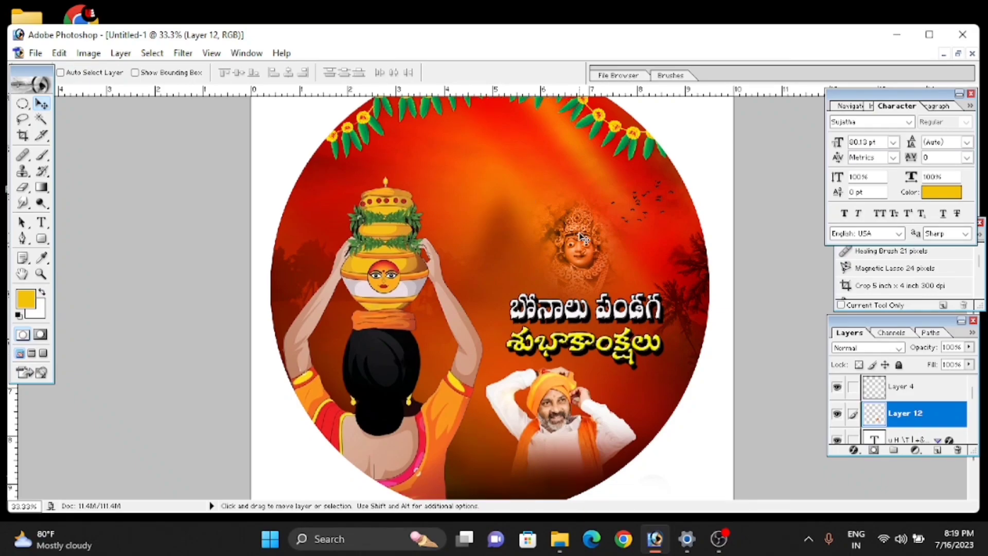
pyautogui.hotkey('ctrl', 'o')
# Browse the politician PNG folder in Large icons view and pick the orange-jacket portrait.
pyautogui.doubleClick(397, 153)
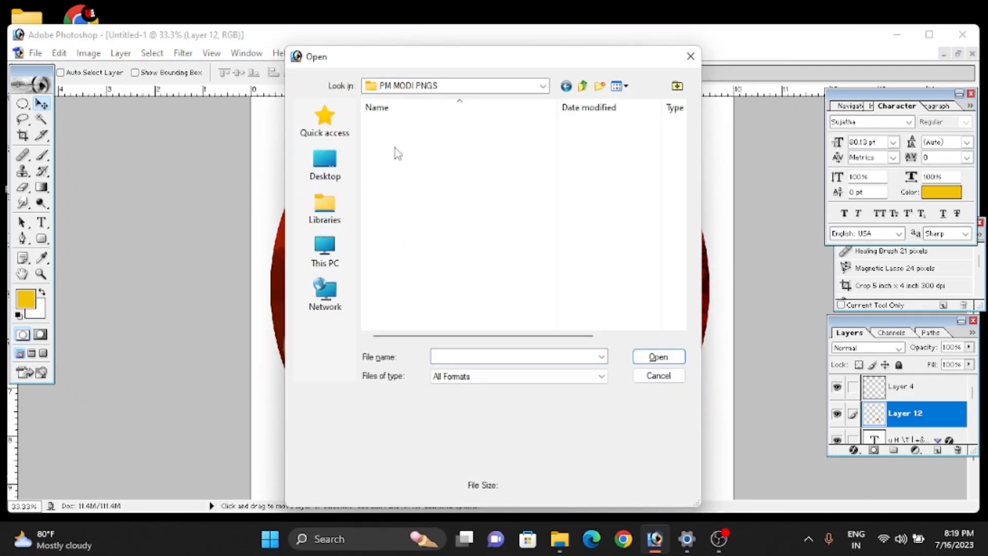
pyautogui.click(619, 87)
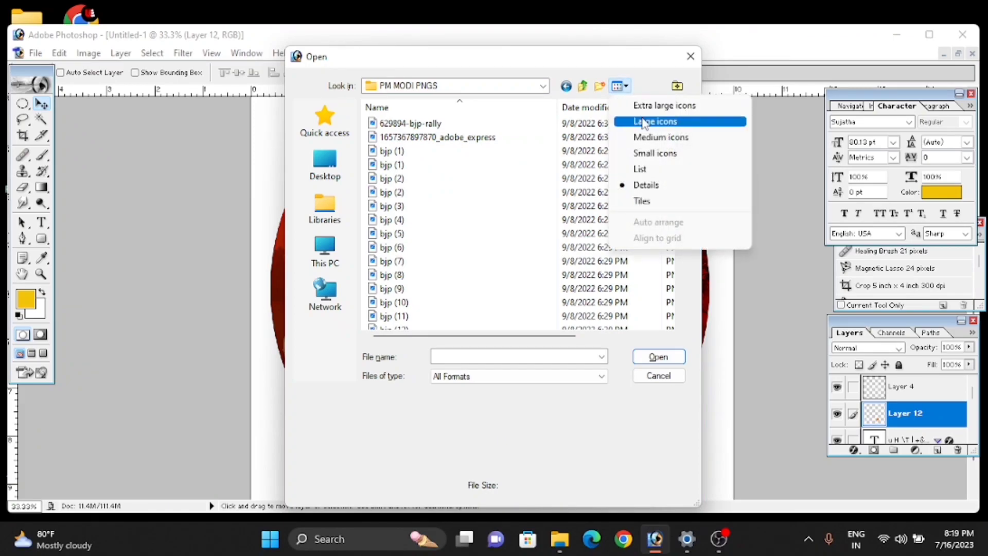
pyautogui.click(642, 121)
pyautogui.scroll(-5, 511, 216)
pyautogui.scroll(-3, 515, 221)
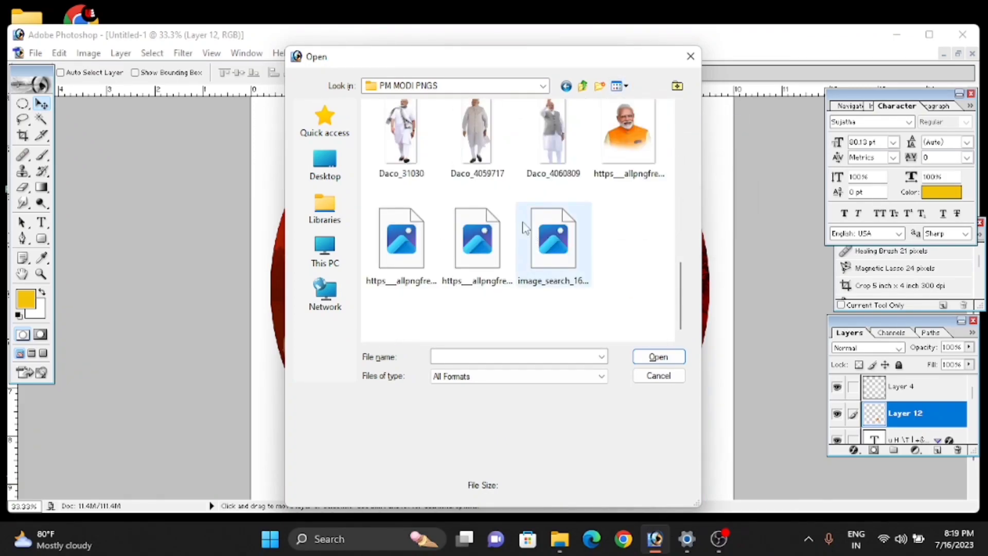
pyautogui.scroll(3, 514, 221)
pyautogui.scroll(3, 453, 183)
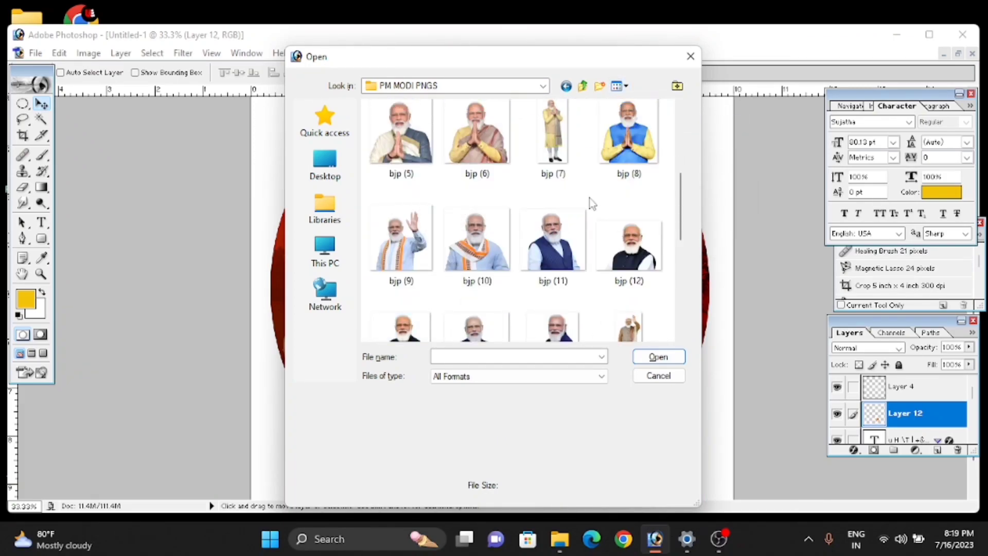
pyautogui.scroll(-3, 540, 267)
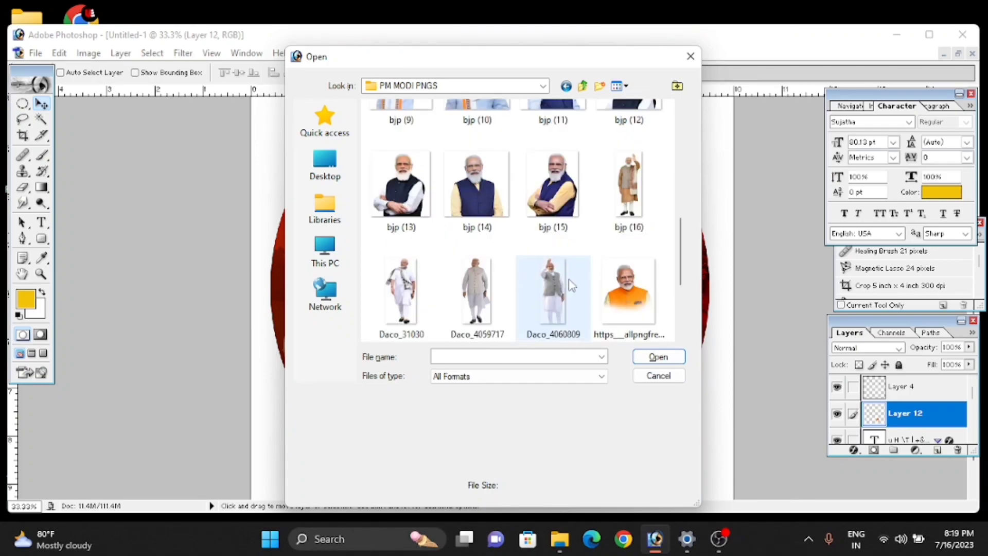
pyautogui.click(624, 298)
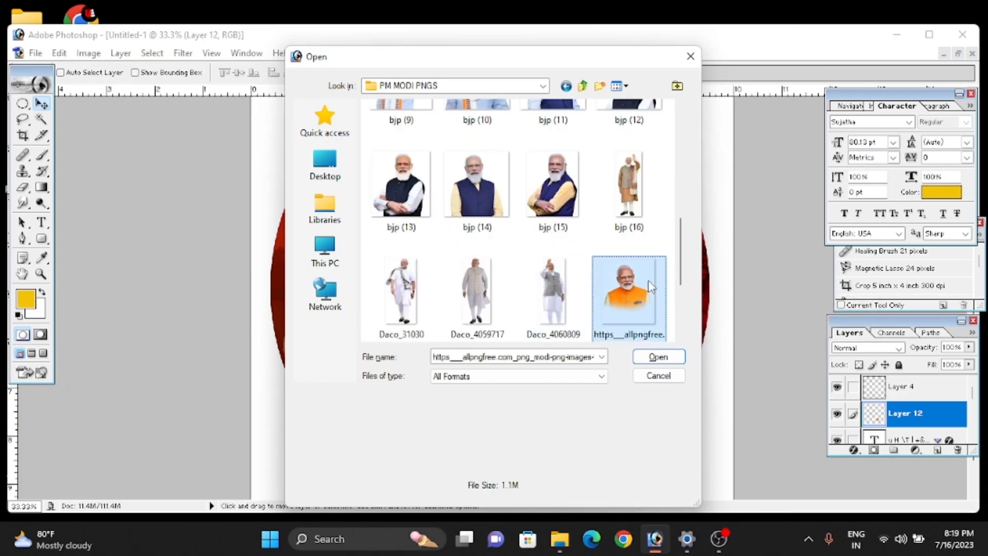
# Drag the orange-jacket portrait into Untitled-1, scaled small at top centre under the garland.
pyautogui.doubleClick(623, 288)
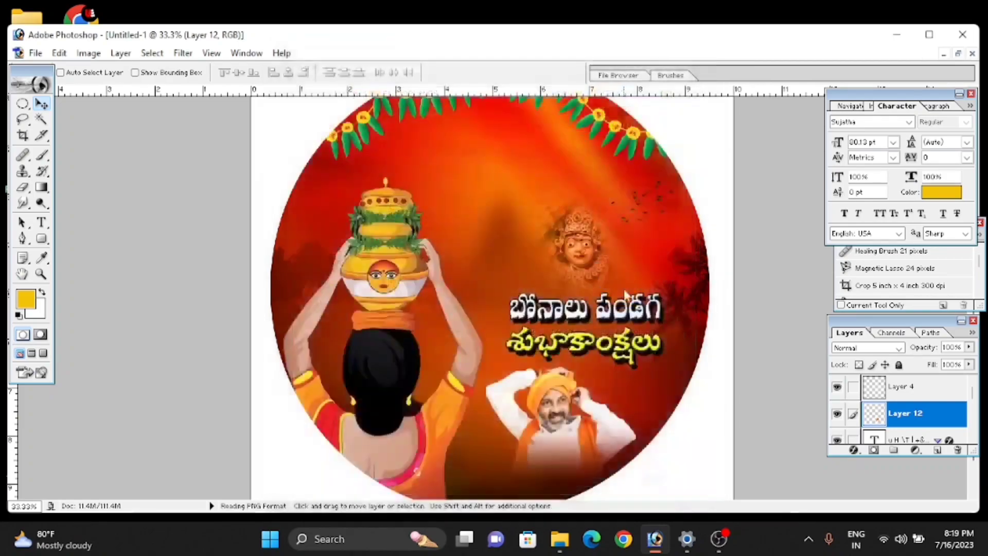
pyautogui.moveTo(456, 311); pyautogui.dragTo(470, 266)
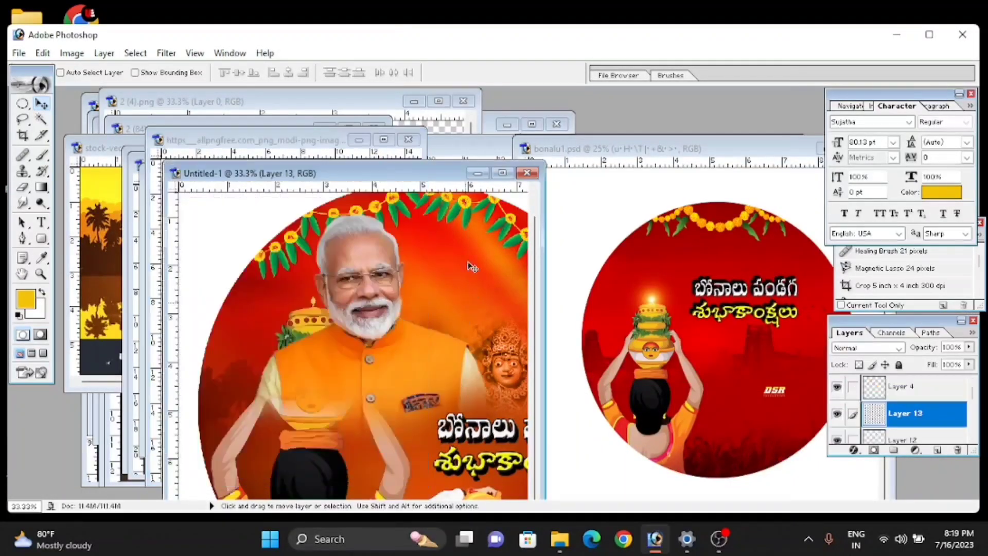
pyautogui.click(502, 174)
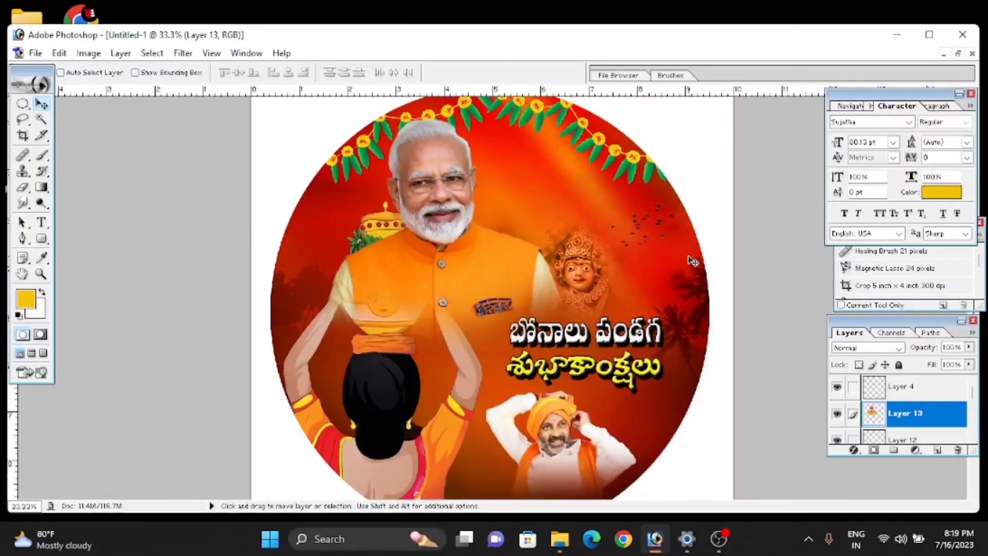
pyautogui.hotkey('ctrl', 't')
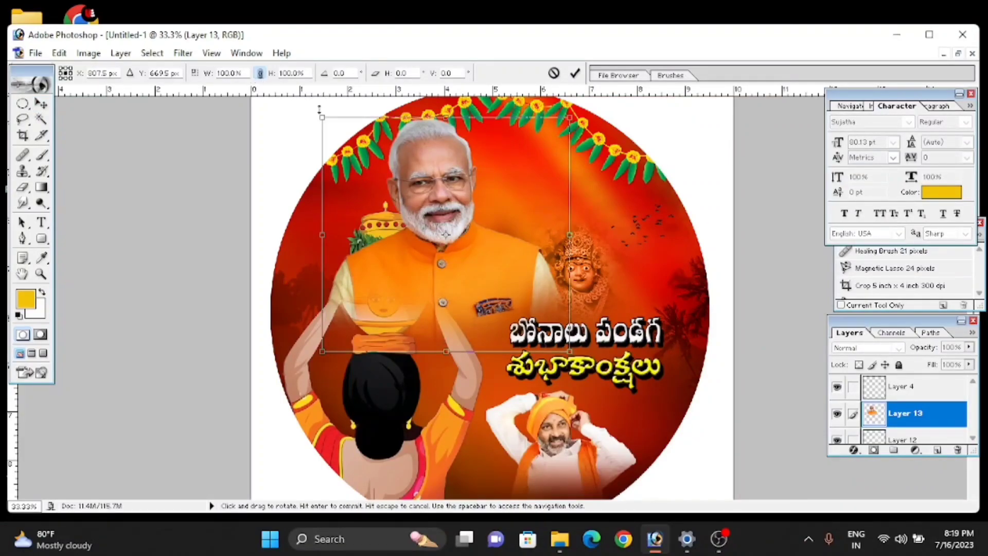
pyautogui.moveTo(322, 117); pyautogui.dragTo(463, 255)
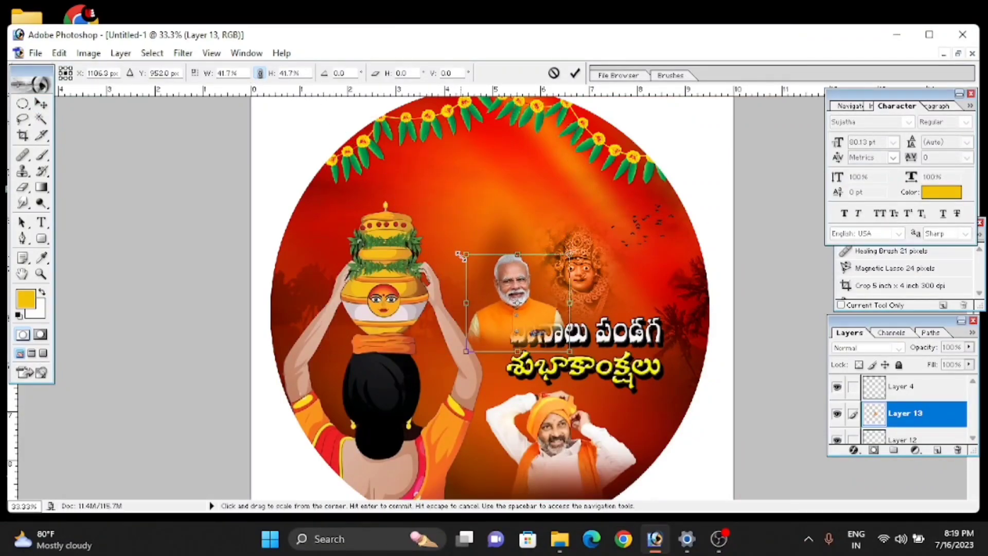
pyautogui.moveTo(554, 348); pyautogui.dragTo(507, 220)
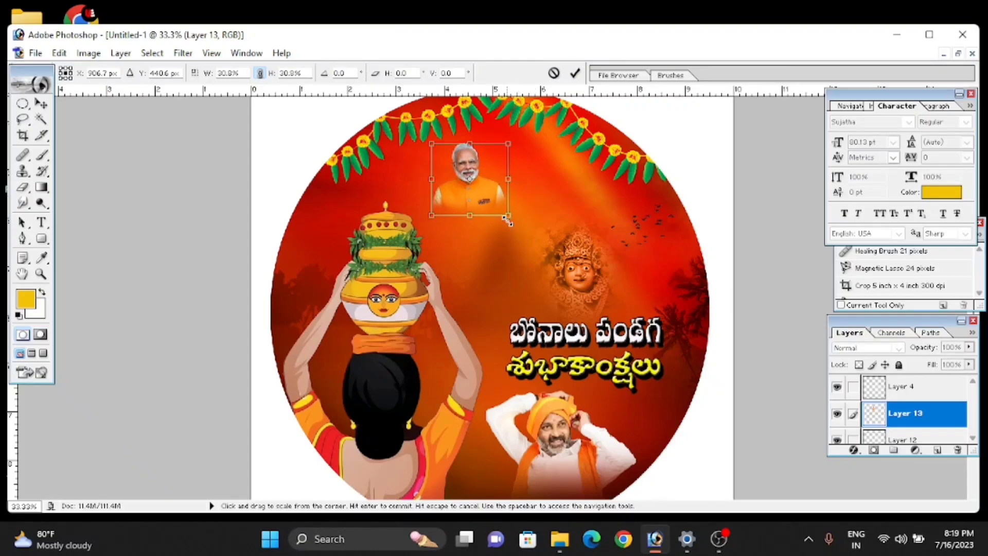
pyautogui.press('Return')
pyautogui.hotkey('ctrl', '-')
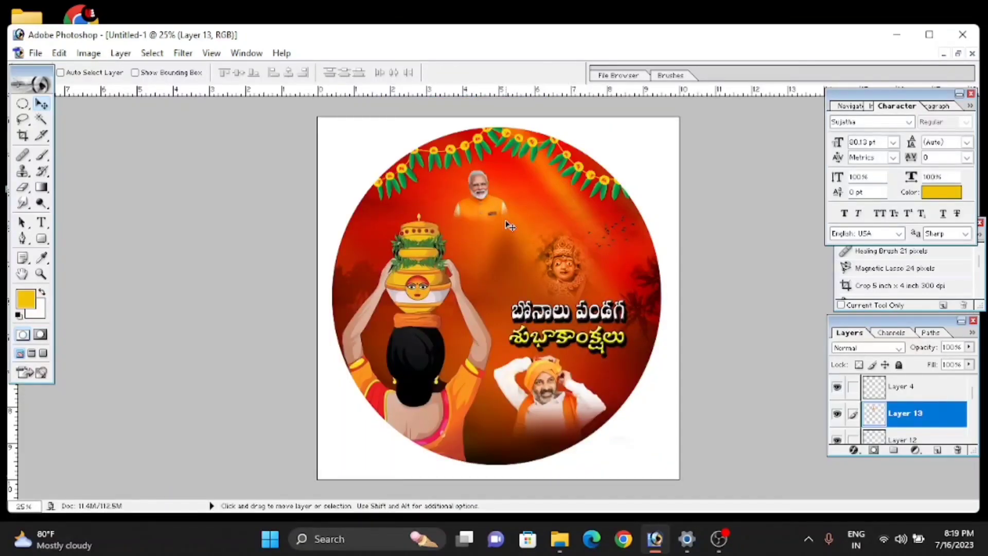
pyautogui.moveTo(492, 216); pyautogui.dragTo(481, 209)
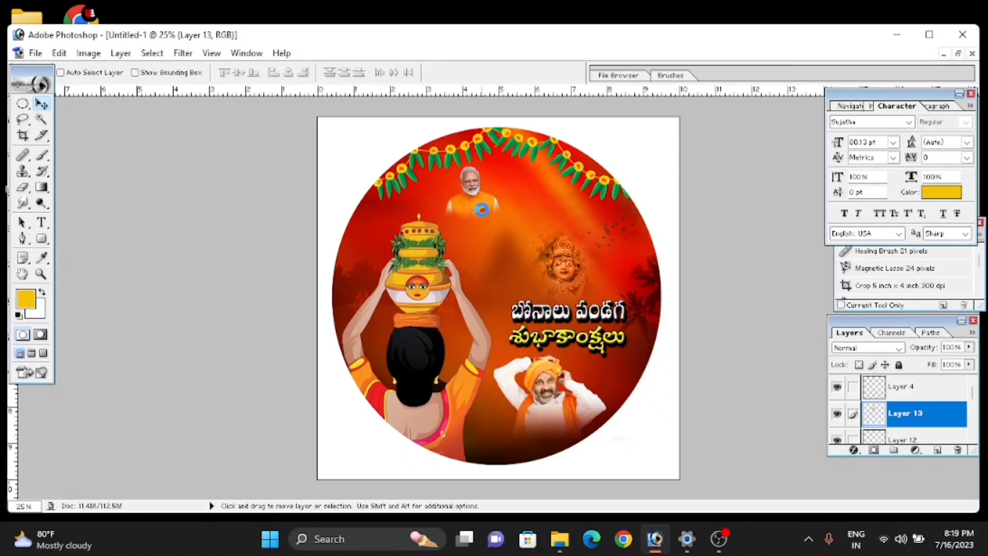
# Brighten the portrait with a Curves adjustment.
pyautogui.click(89, 55)
pyautogui.moveTo(123, 91)
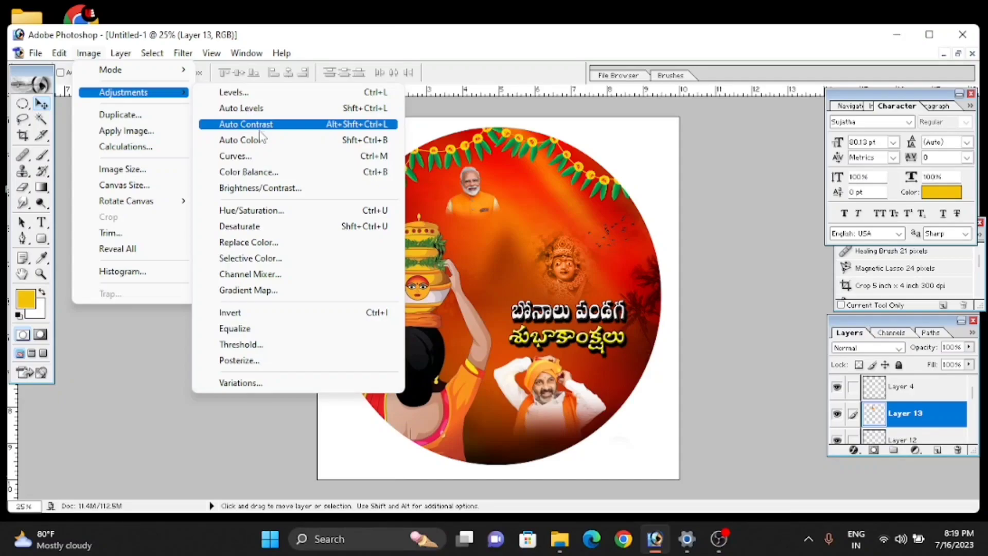
pyautogui.click(264, 157)
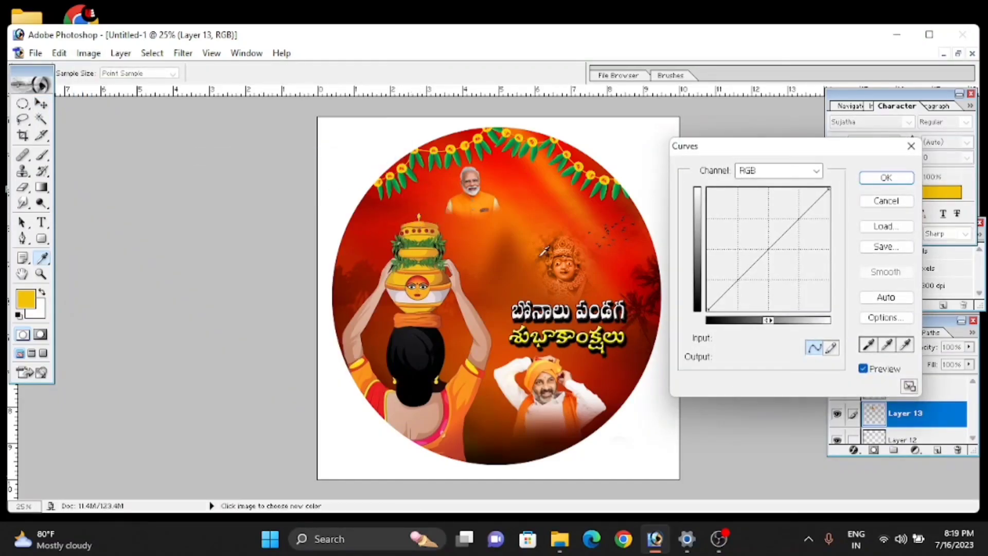
pyautogui.moveTo(767, 243); pyautogui.dragTo(761, 246)
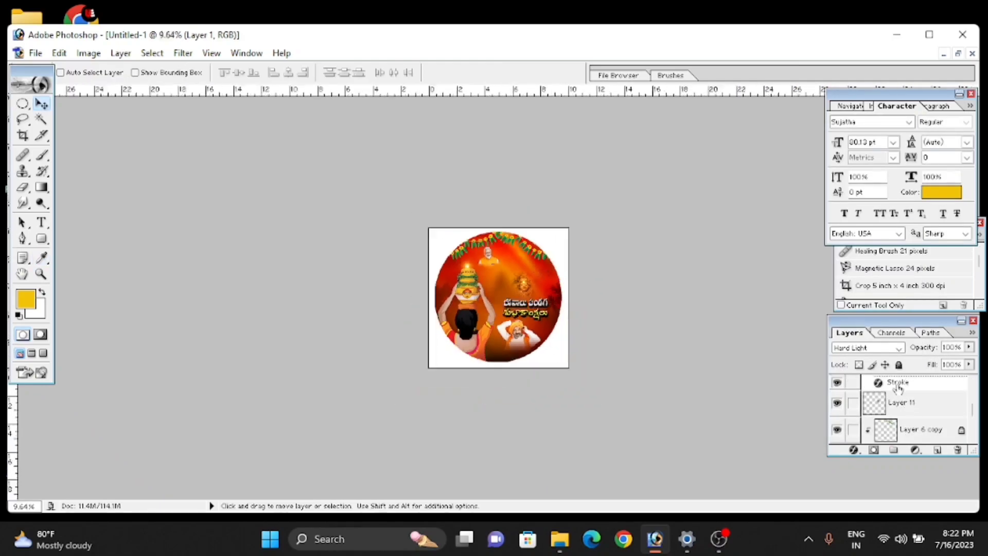
# With Layer 12 selected, open the DSR logo image file.
pyautogui.scroll(3, 896, 399)
pyautogui.click(903, 389)
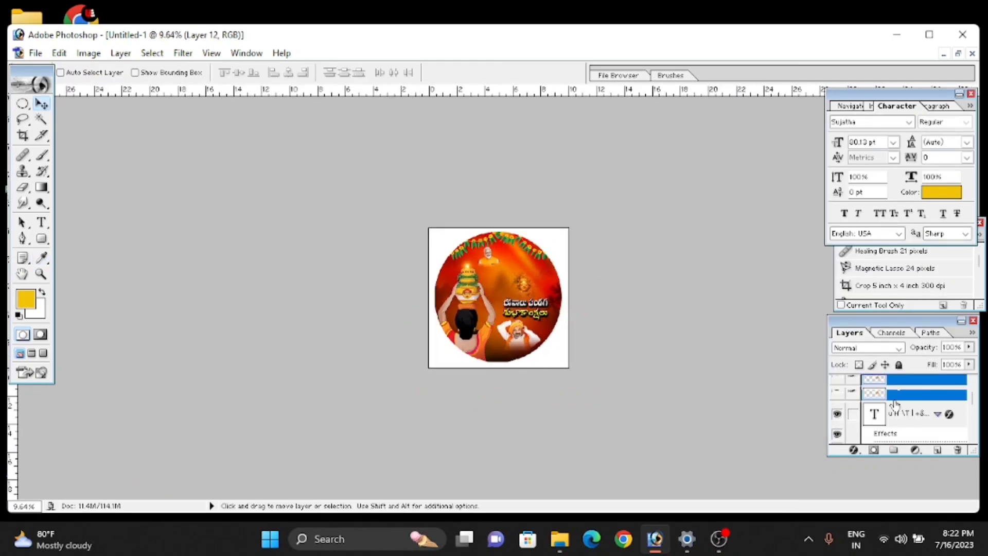
pyautogui.hotkey('ctrl', 'o')
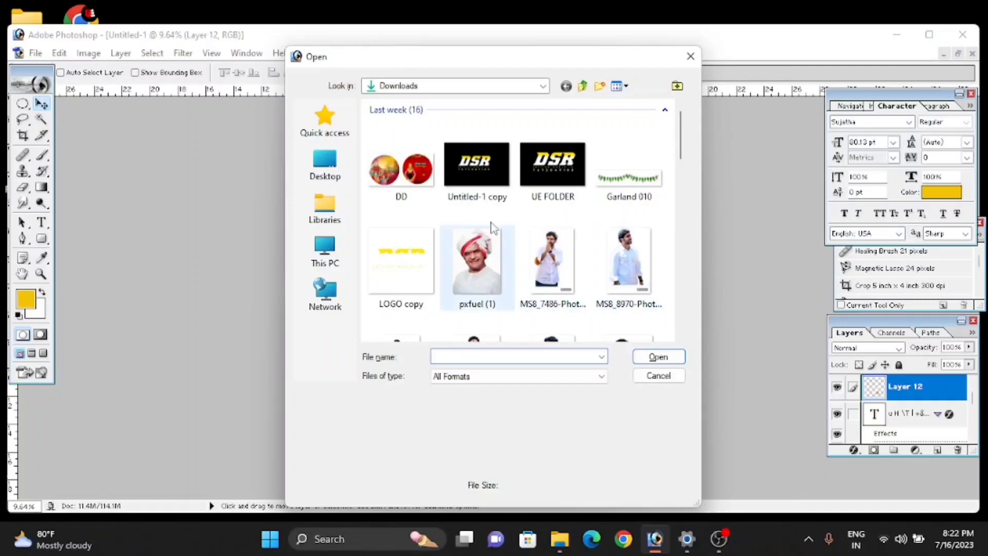
pyautogui.click(471, 170)
pyautogui.doubleClick(488, 190)
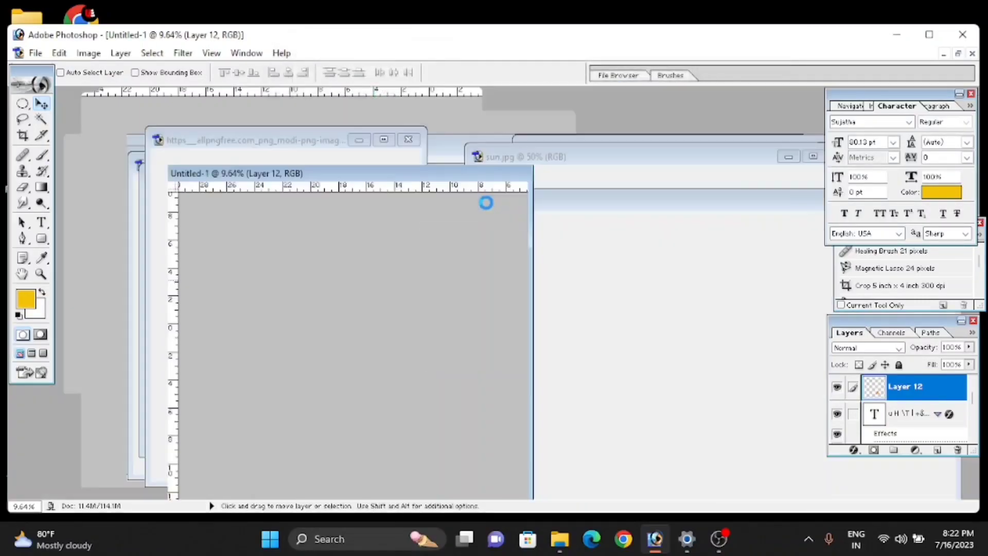
# Drag the DSR logo into Untitled-1 as a new layer and scale it down small.
pyautogui.moveTo(400, 106); pyautogui.dragTo(678, 278)
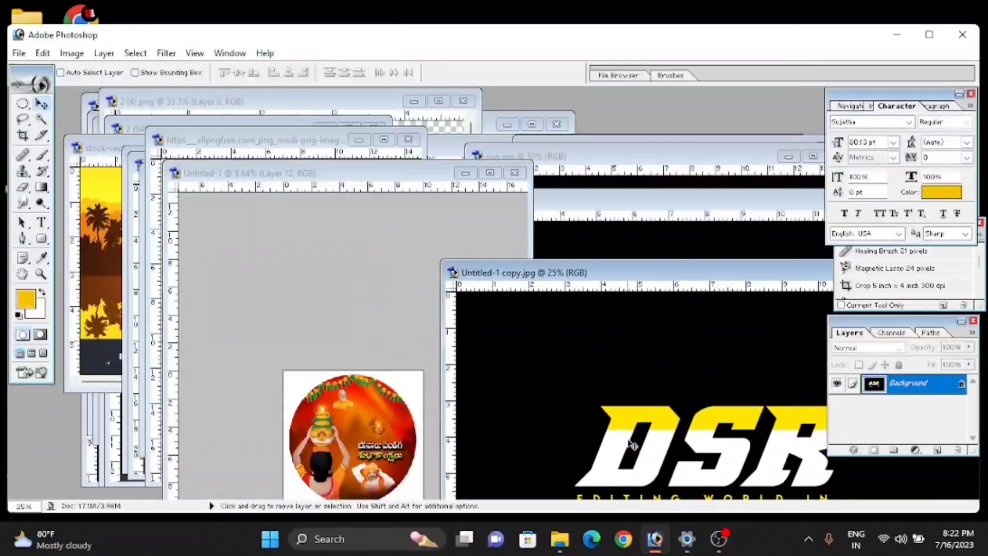
pyautogui.moveTo(643, 427); pyautogui.dragTo(403, 407)
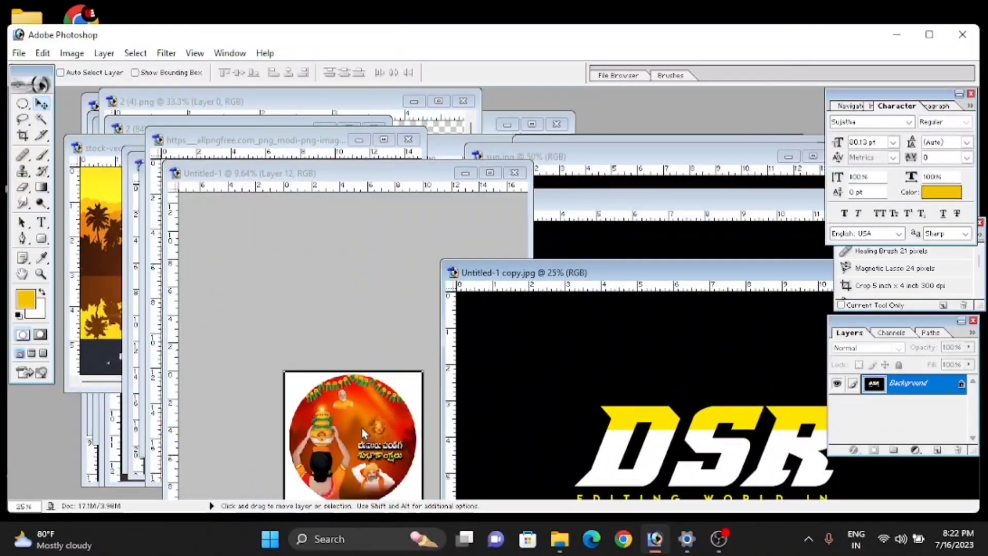
pyautogui.click(489, 172)
pyautogui.hotkey('ctrl', 't')
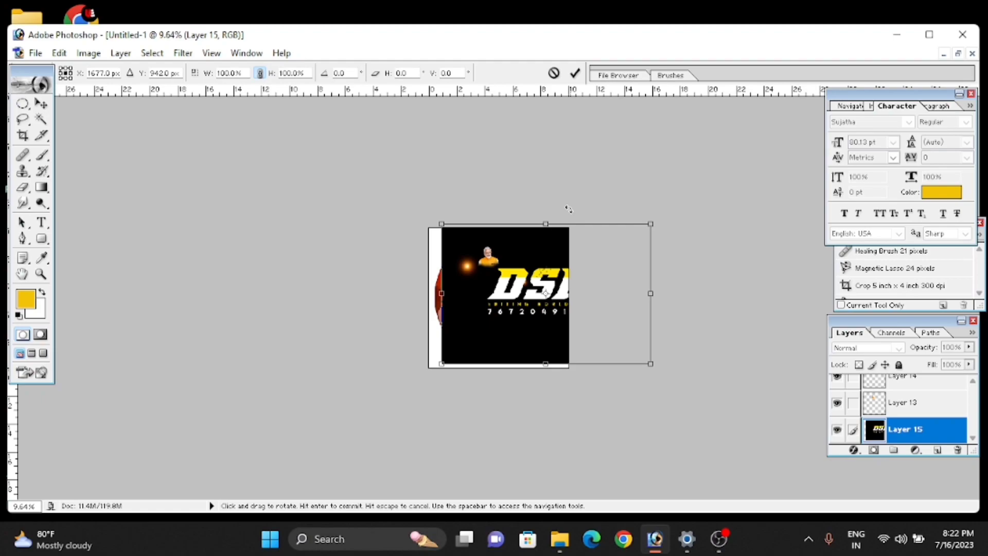
pyautogui.moveTo(650, 224)
pyautogui.mouseDown()
pyautogui.moveTo(461, 362)
pyautogui.moveTo(472, 343)
pyautogui.mouseUp()
pyautogui.press('Return')
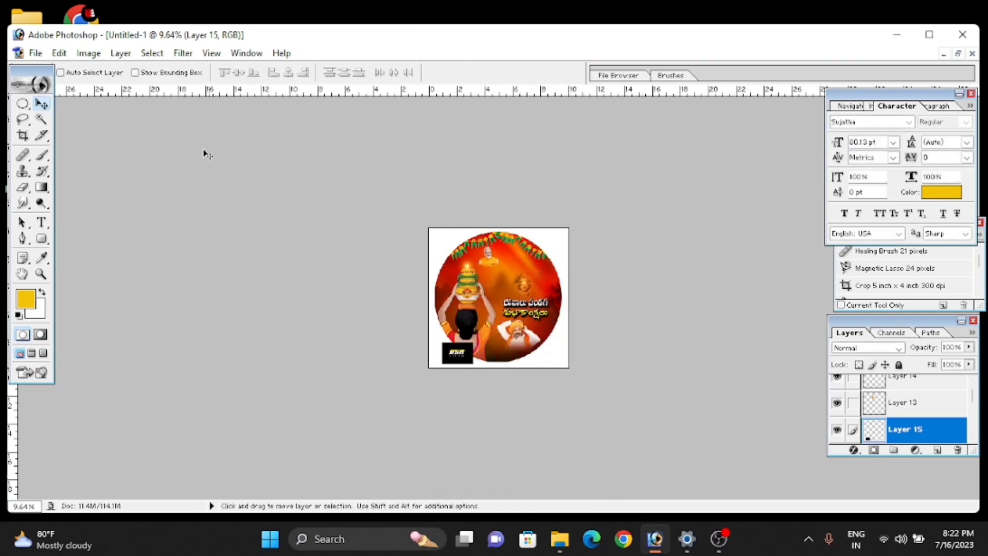
# Set the logo layer to Screen blend mode and scale it proportionally to about 72%.
pyautogui.click(868, 347)
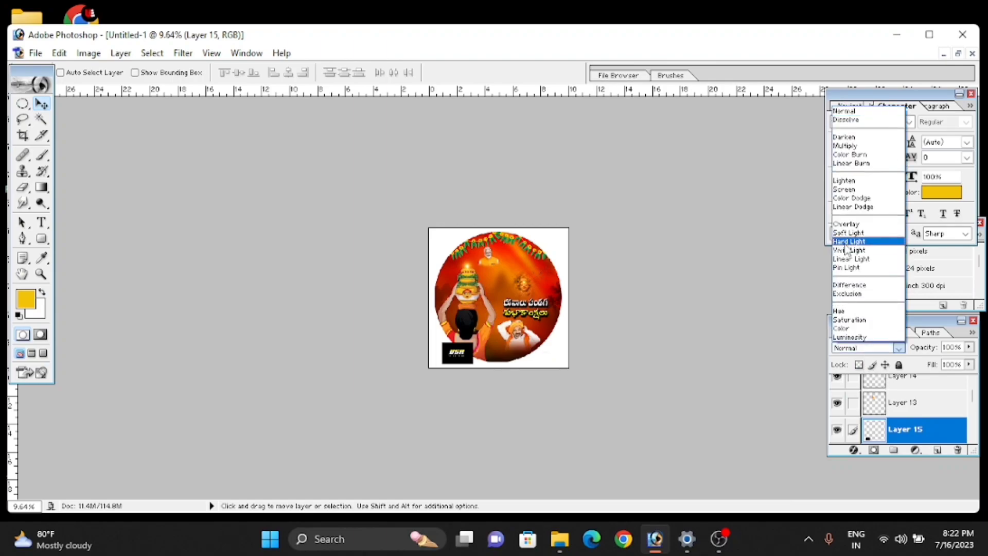
pyautogui.click(838, 197)
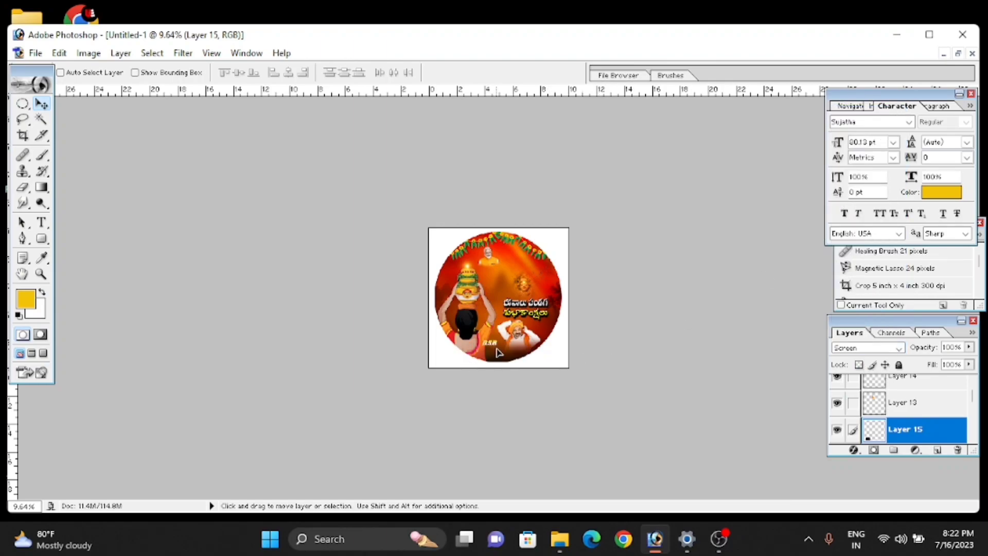
pyautogui.hotkey('ctrl', '0')
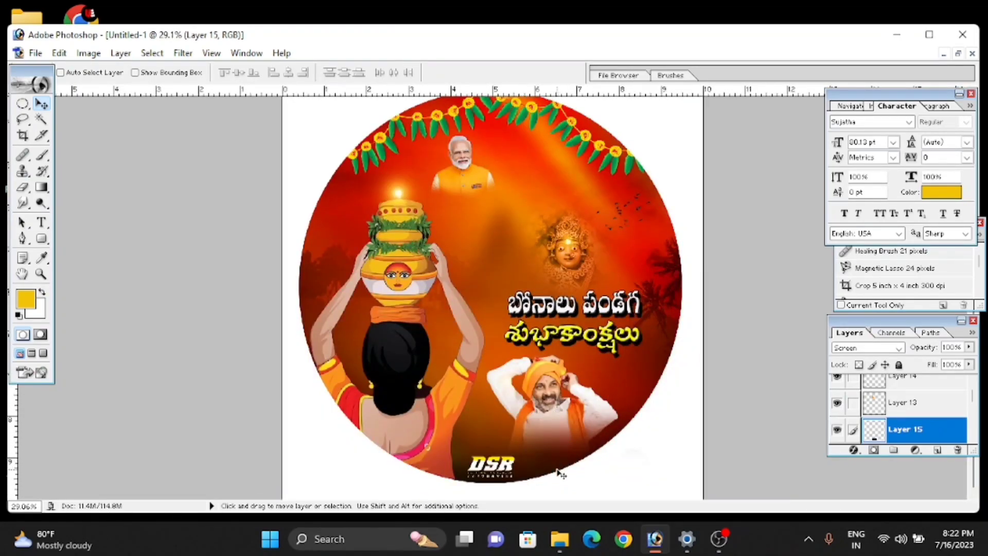
pyautogui.hotkey('ctrl', 't')
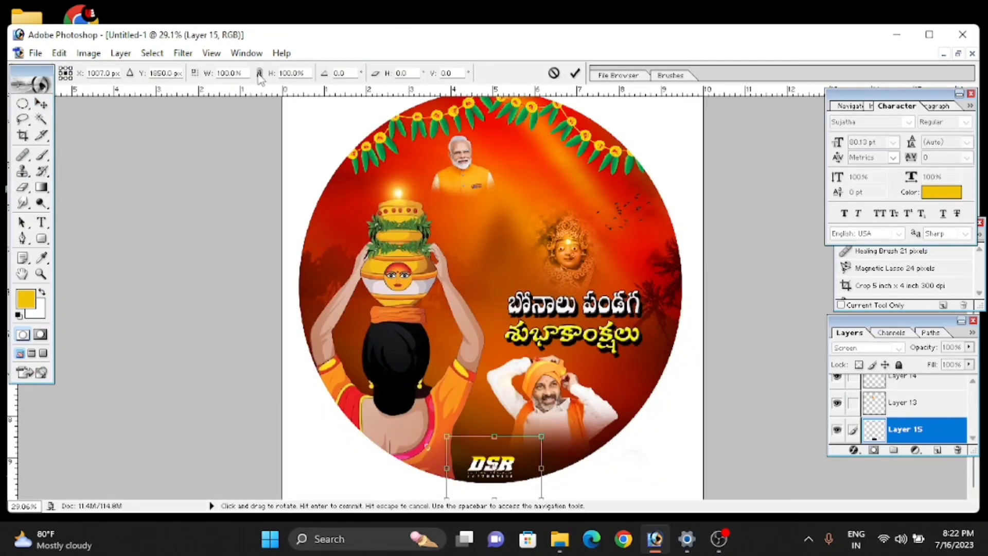
pyautogui.click(258, 74)
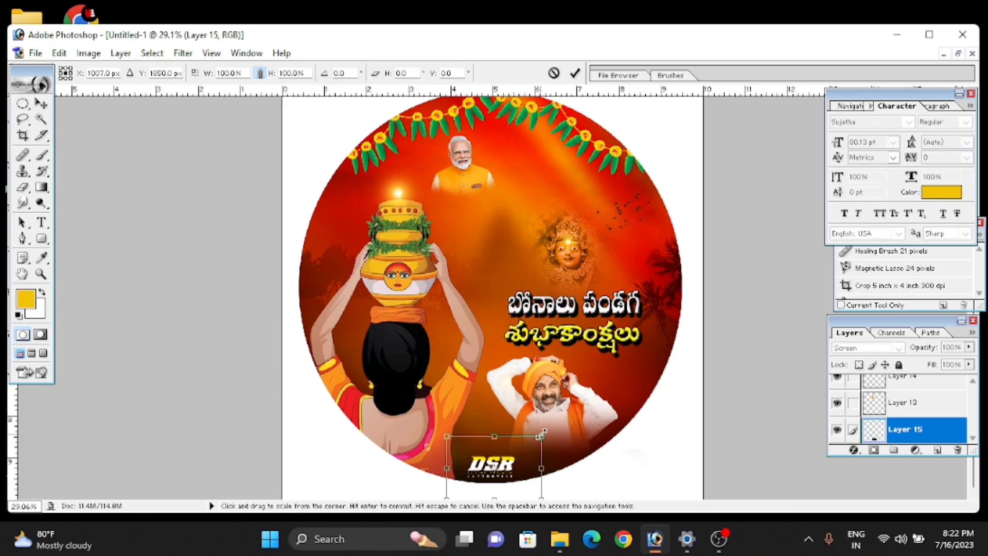
pyautogui.moveTo(523, 437); pyautogui.dragTo(515, 441)
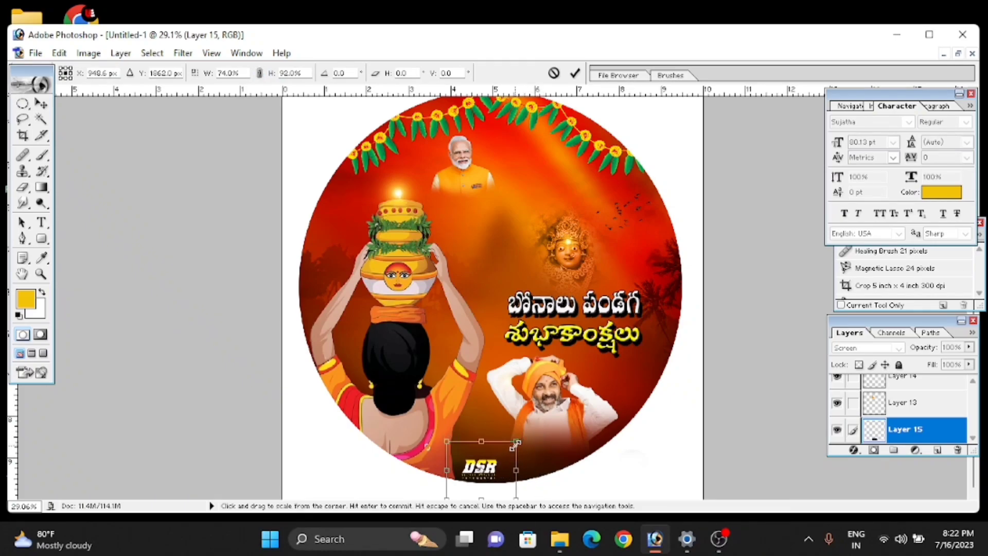
pyautogui.click(260, 73)
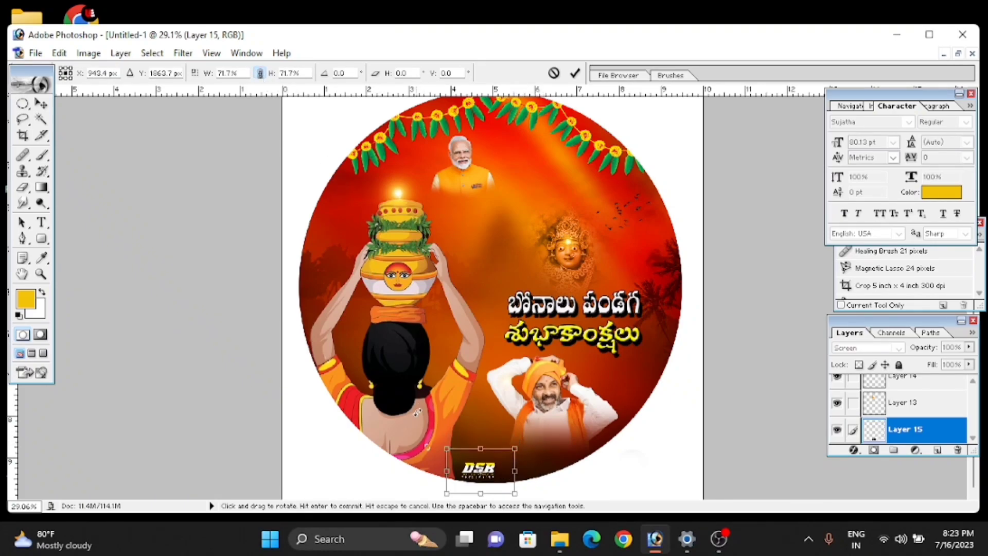
pyautogui.press('Return')
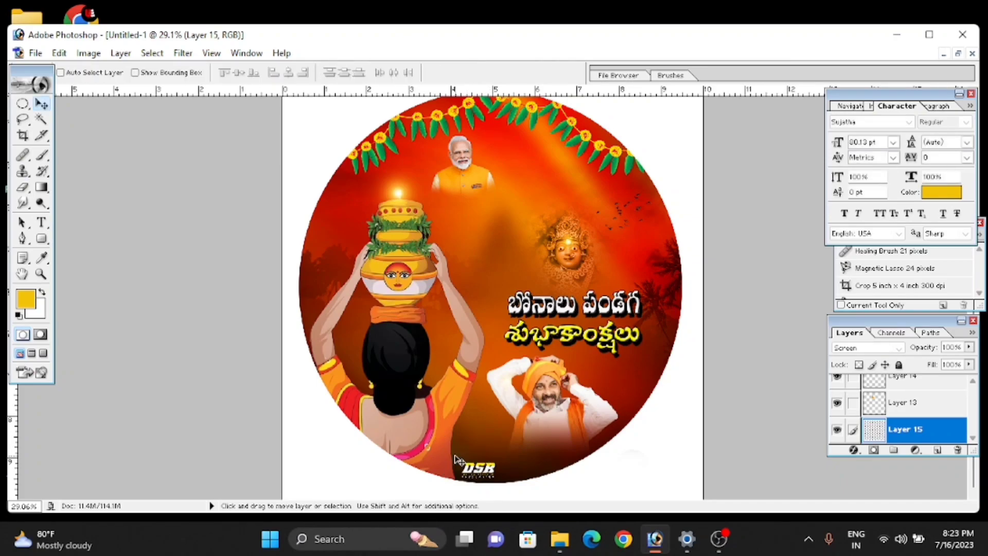
# Nudge the DSR logo slightly up and right.
pyautogui.hotkey('ctrl', '+')
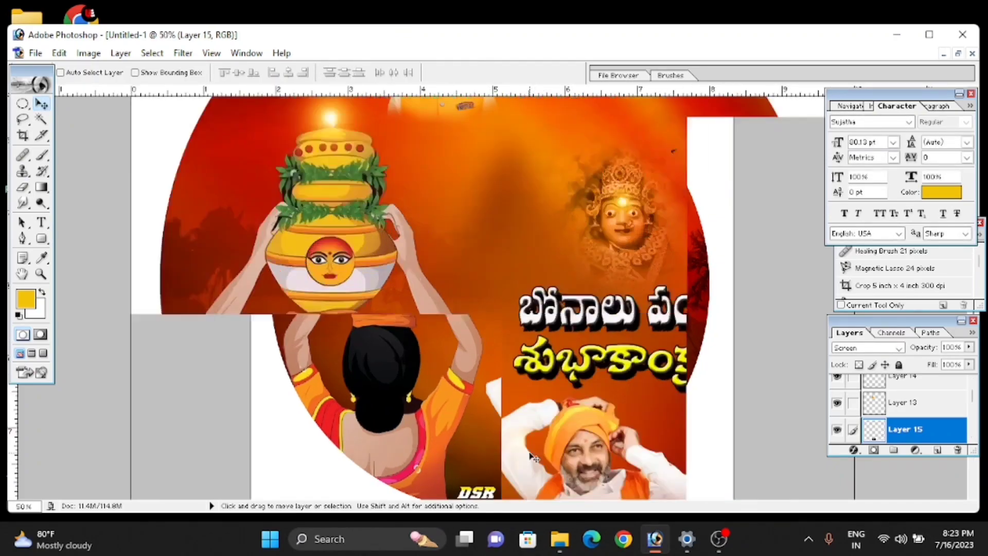
pyautogui.hotkey('ctrl', '+')
pyautogui.scroll(-5, 483, 374)
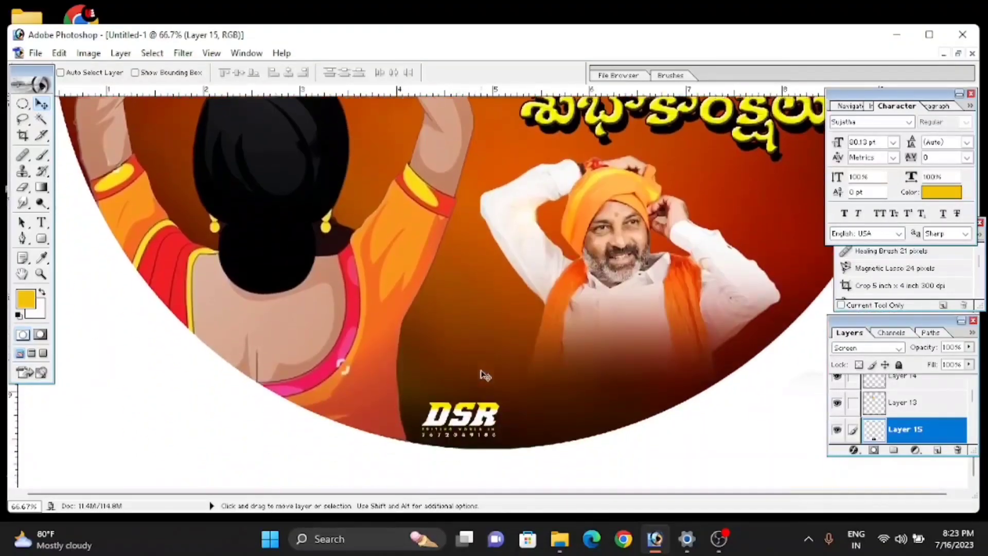
pyautogui.moveTo(494, 423); pyautogui.dragTo(504, 394)
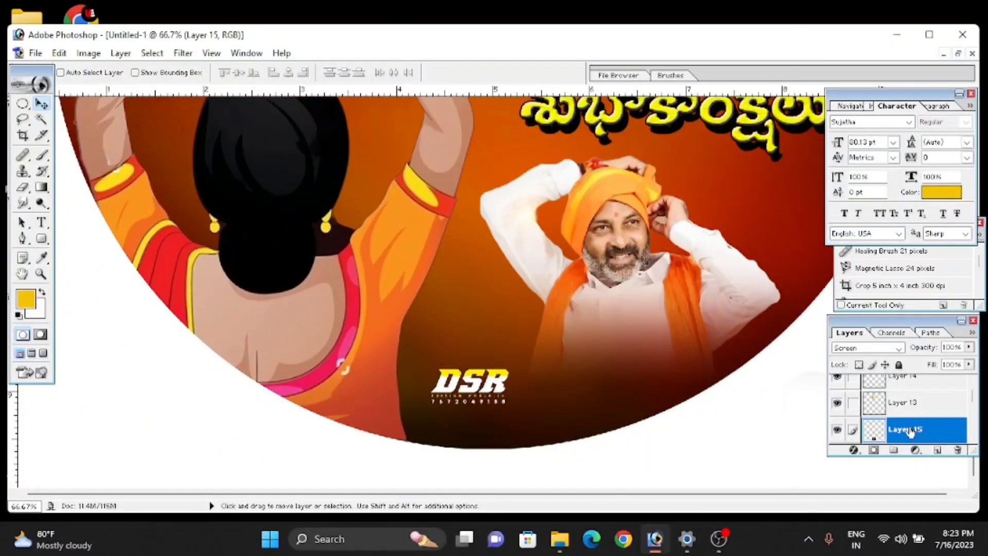
# Brighten Layer 10 by raising the Curves midpoint, then review the finished greeting.
pyautogui.scroll(-2, 908, 432)
pyautogui.scroll(-2, 906, 432)
pyautogui.scroll(-2, 904, 433)
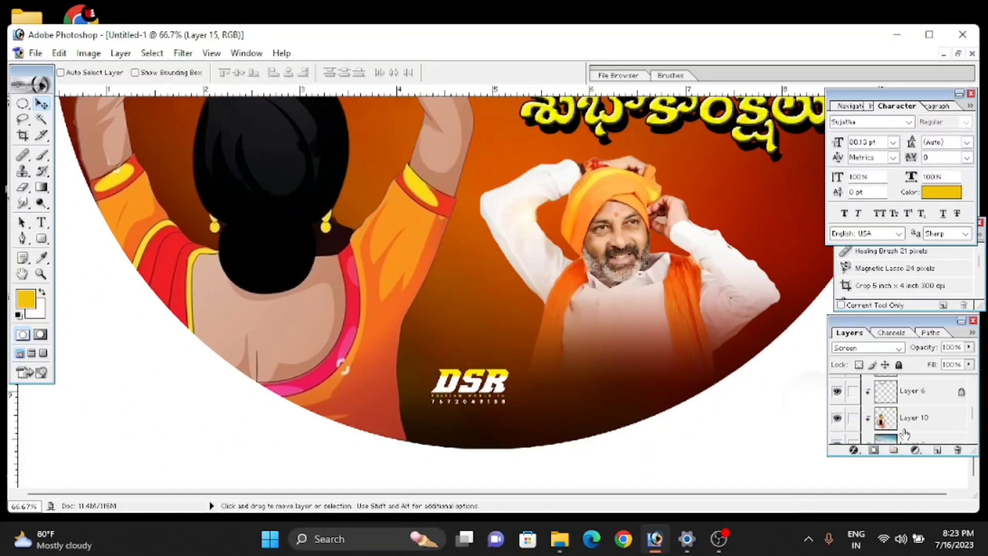
pyautogui.scroll(-2, 904, 434)
pyautogui.click(892, 400)
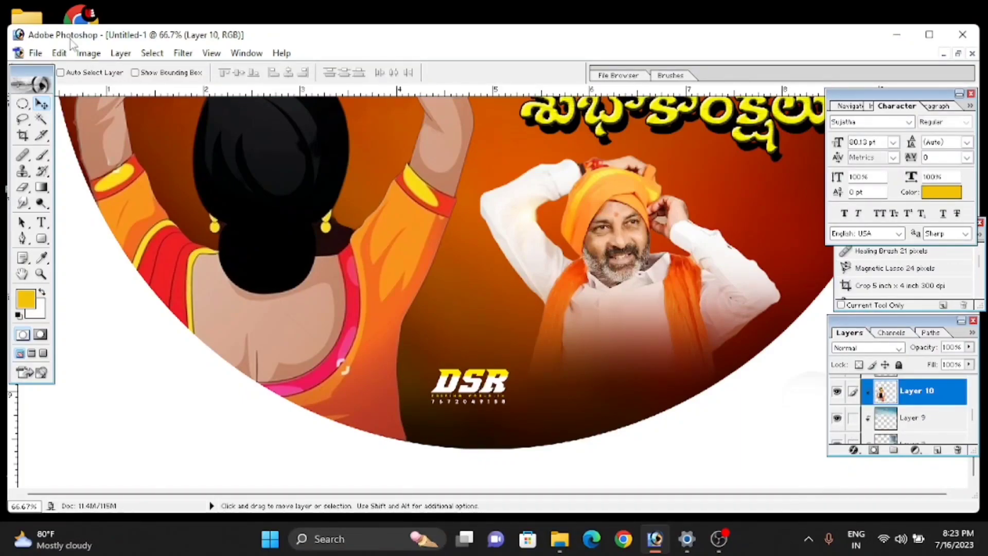
pyautogui.click(88, 54)
pyautogui.moveTo(124, 93)
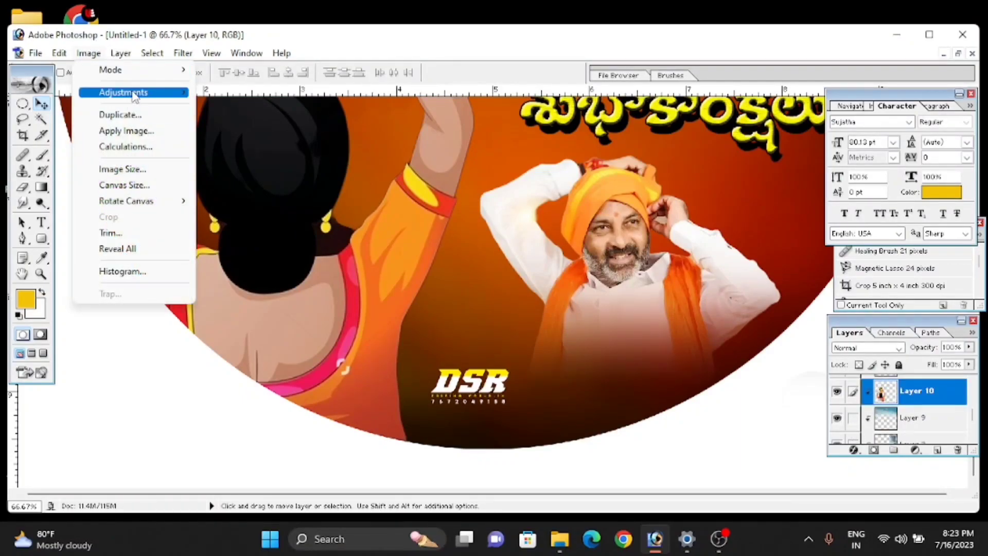
pyautogui.click(266, 156)
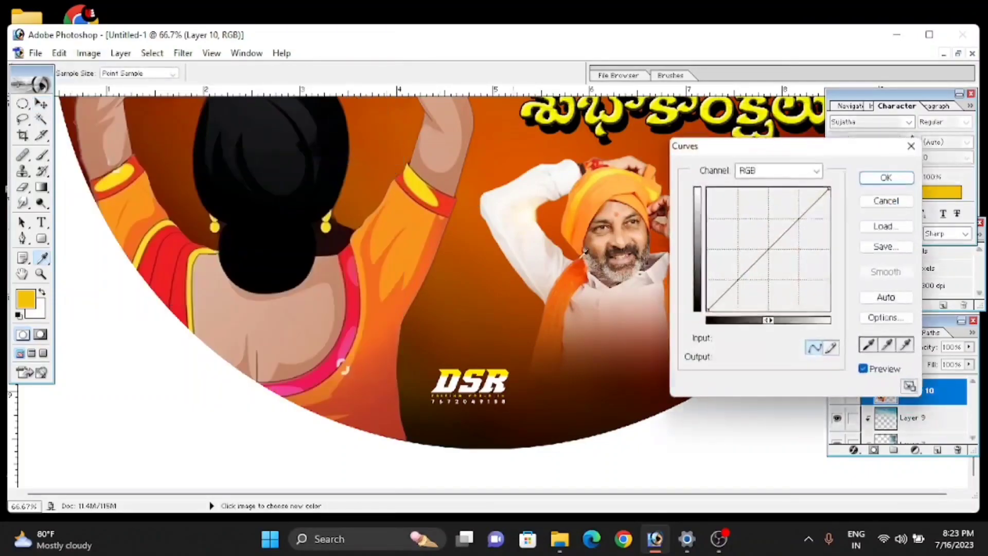
pyautogui.click(761, 247)
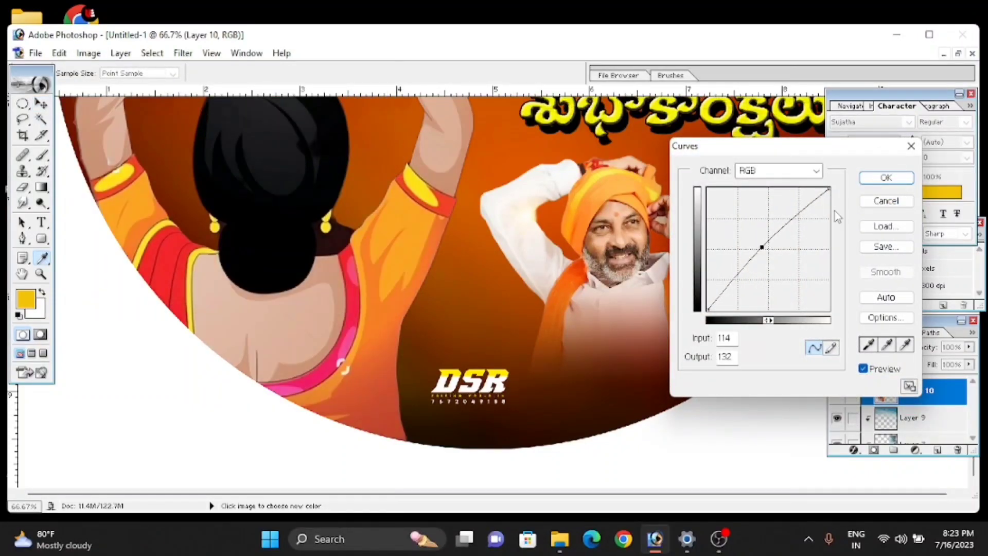
pyautogui.click(886, 177)
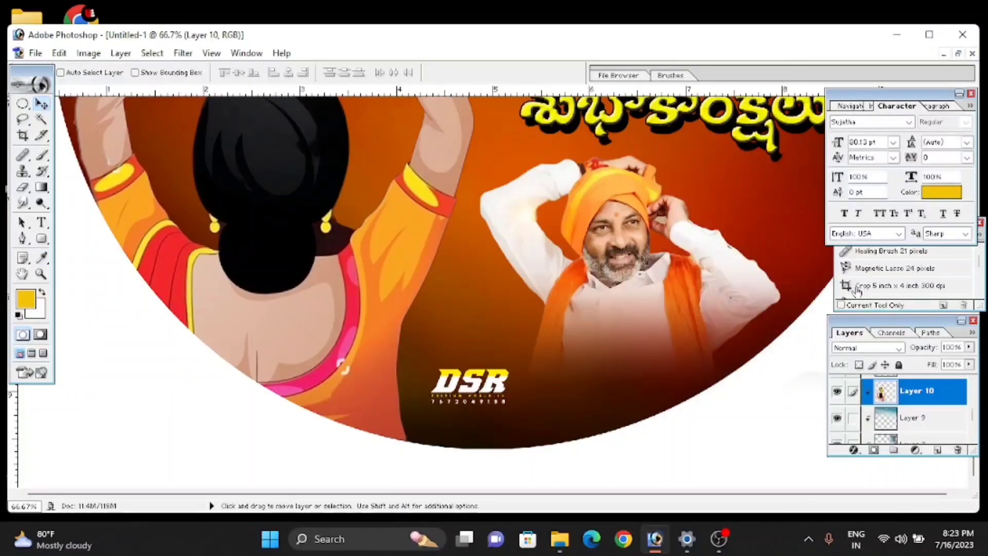
pyautogui.hotkey('ctrl', '-')
pyautogui.hotkey('ctrl', '-')
pyautogui.hotkey('ctrl', '-')
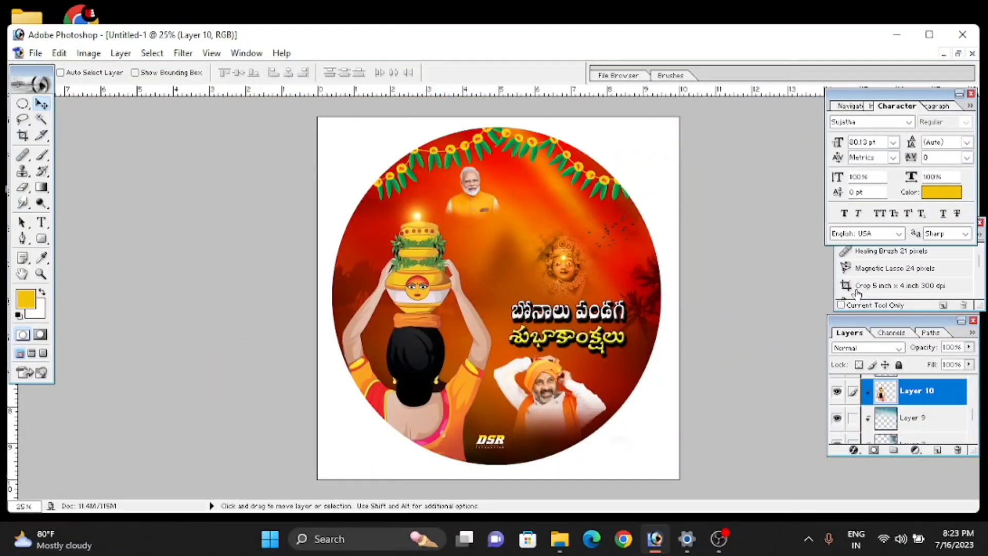
pyautogui.hotkey('ctrl', '-')
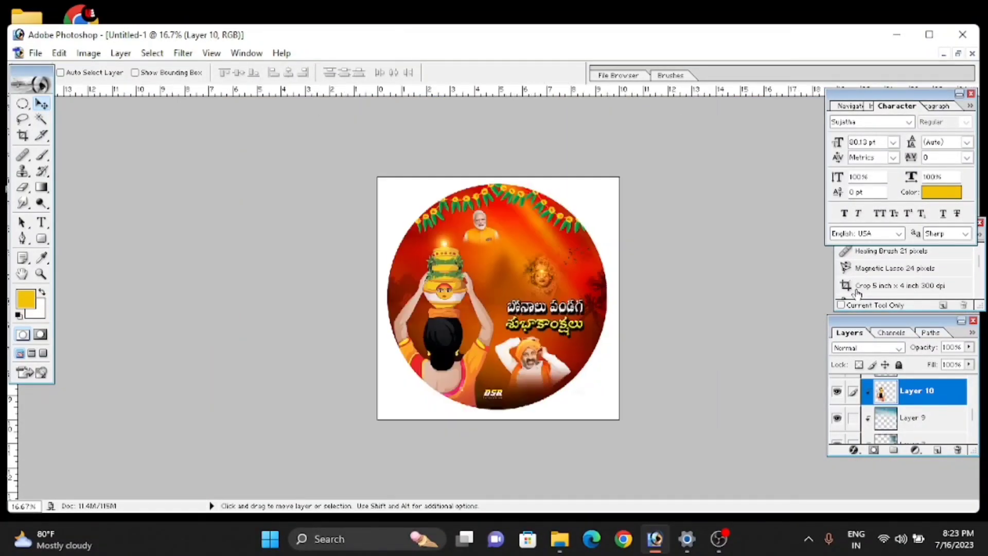
pyautogui.hotkey('ctrl', '+')
pyautogui.hotkey('ctrl', '+')
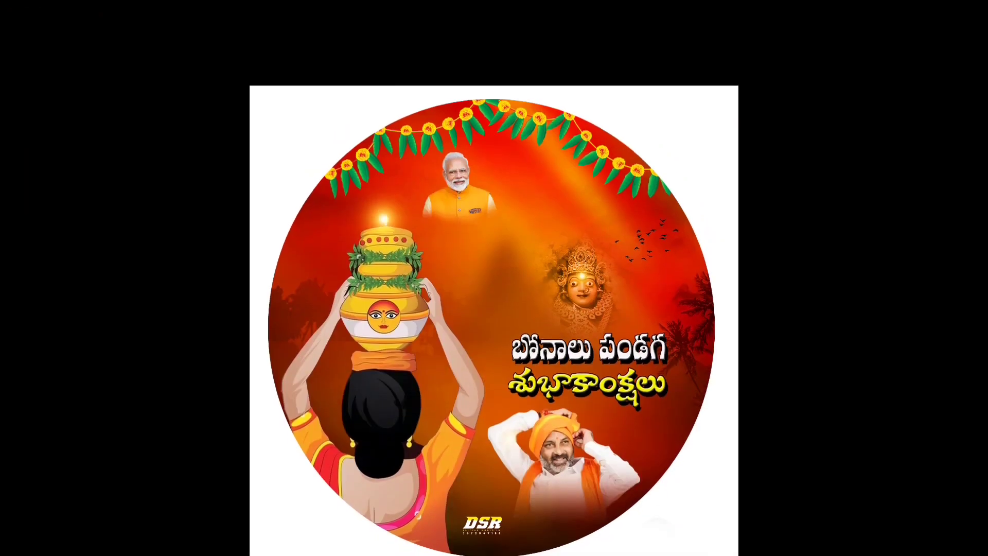